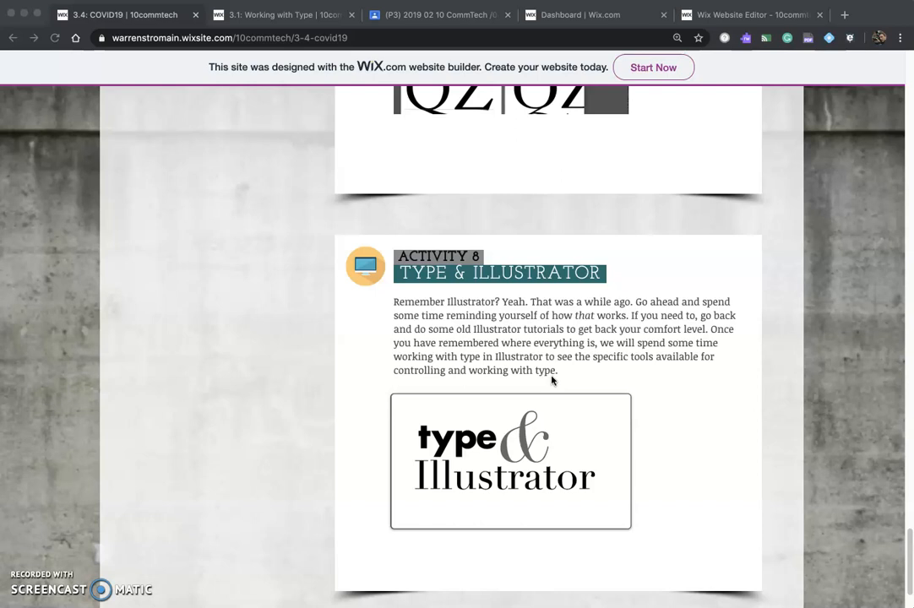
- Switch to Illustrator and close the open Untitled-3 document without saving it
{"action": "left_click", "coordinate": [551, 380]}
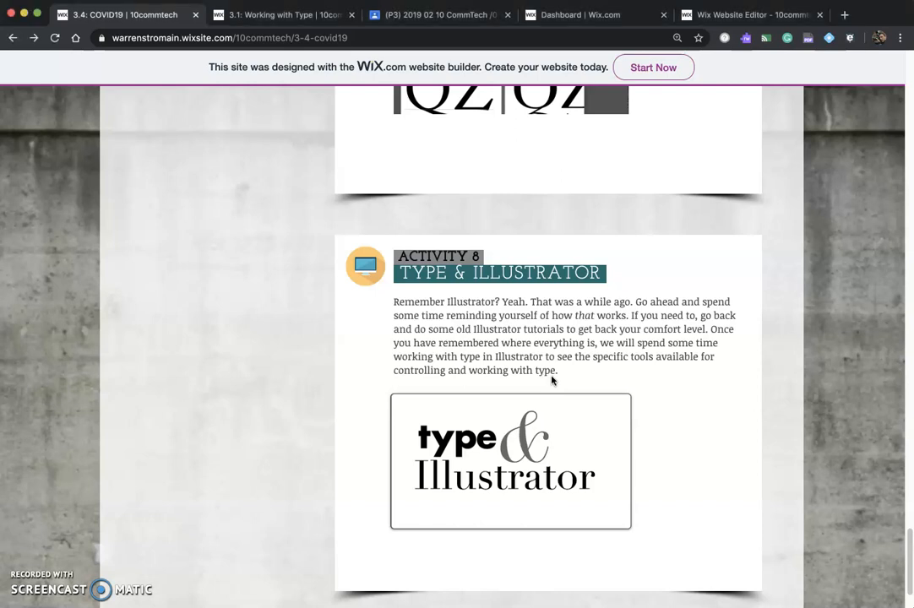
{"action": "key", "text": "super+Tab"}
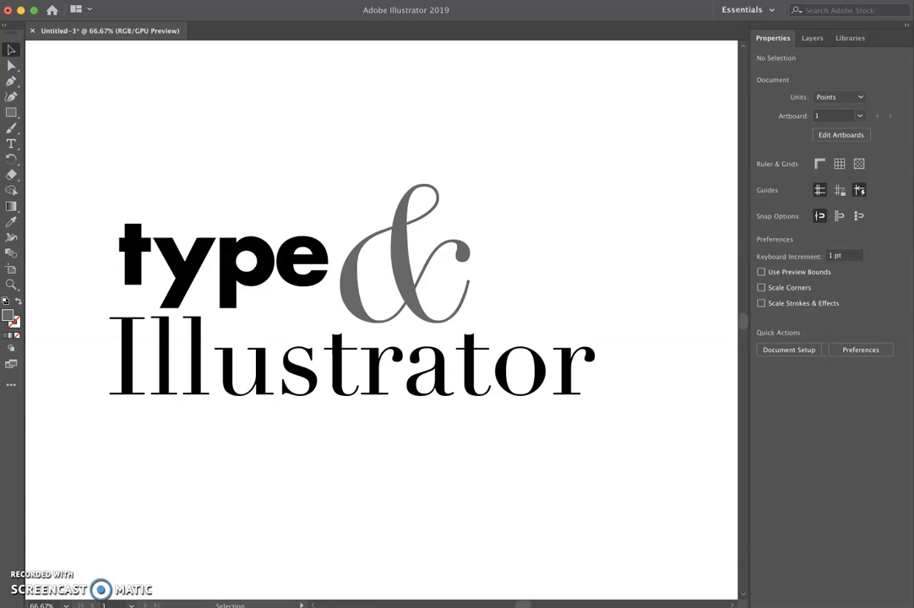
{"action": "left_click", "coordinate": [33, 31]}
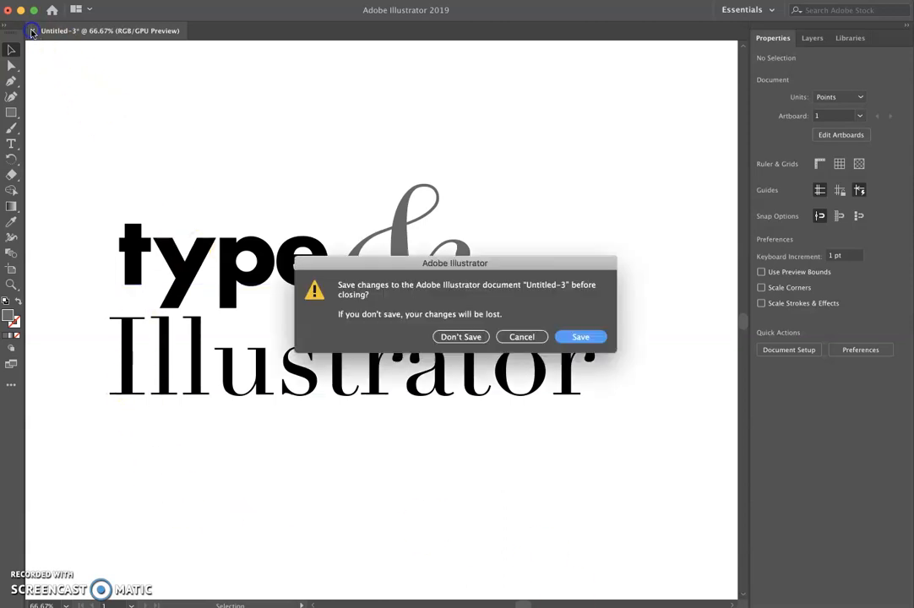
{"action": "left_click", "coordinate": [474, 338]}
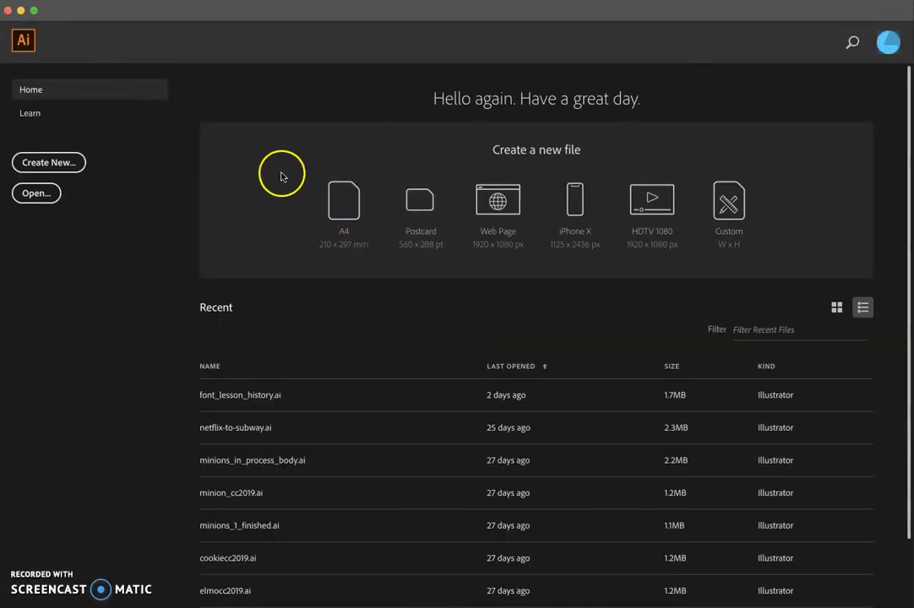
- Create a new 1280 x 1024 pt document from the recent presets
{"action": "left_click", "coordinate": [53, 162]}
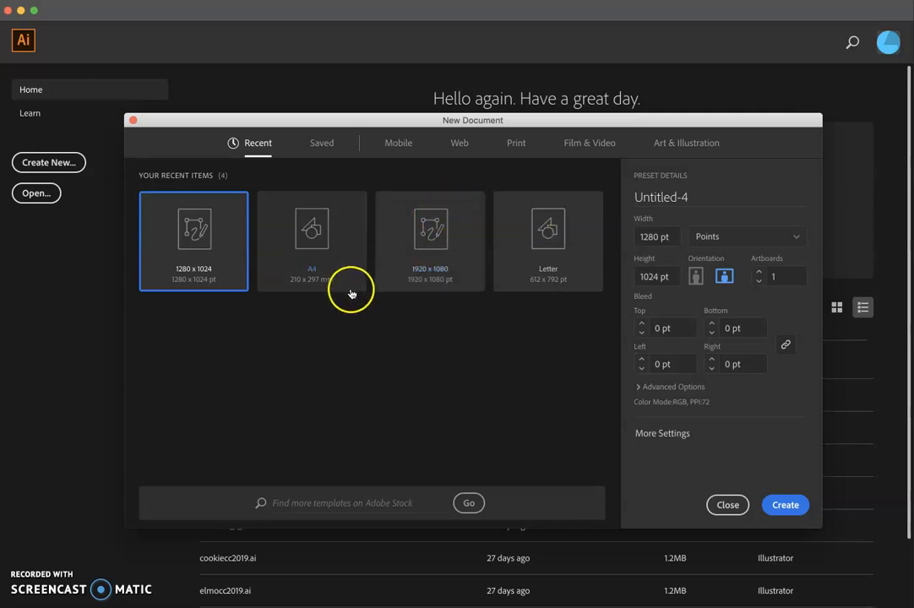
{"action": "left_click", "coordinate": [787, 503]}
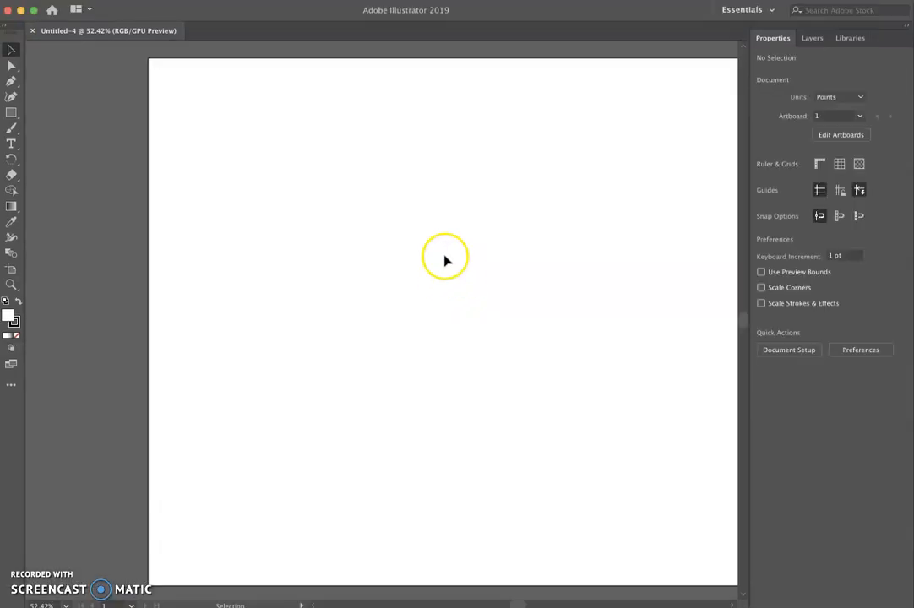
{"action": "left_click_drag", "start_coordinate": [575, 247], "coordinate": [438, 239]}
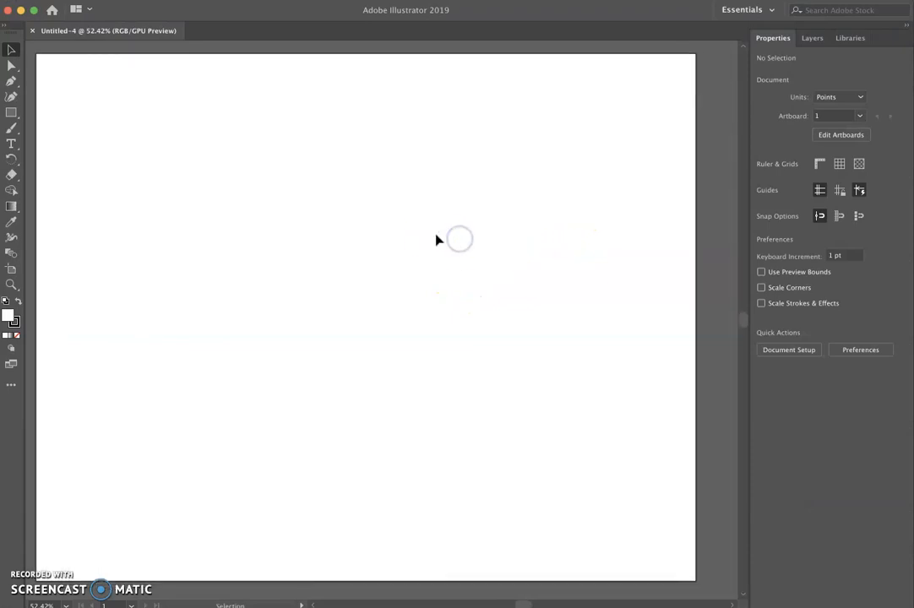
{"action": "left_click", "coordinate": [438, 232]}
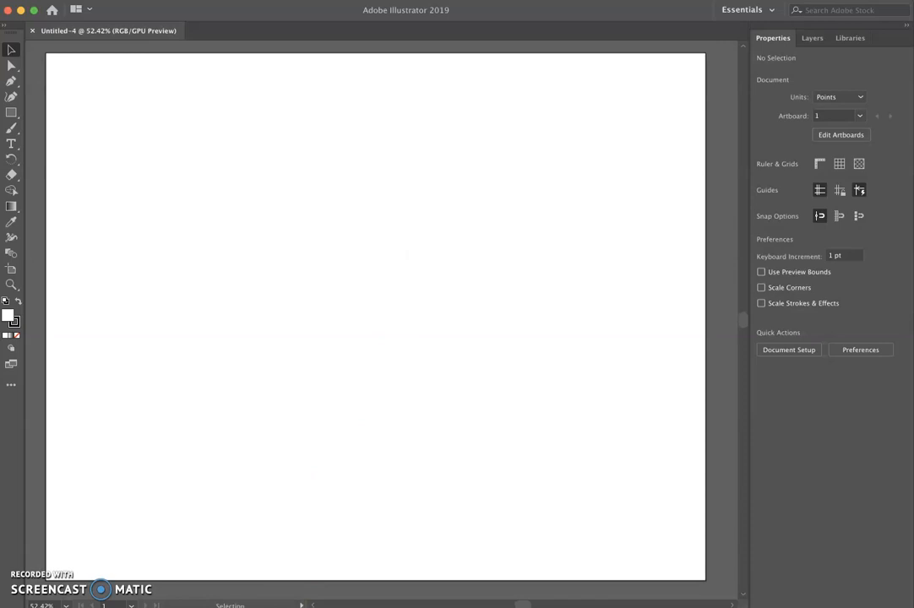
- Switch to the browser and read through the 3.1 Working with Type lesson page
{"action": "key", "text": "super+Tab"}
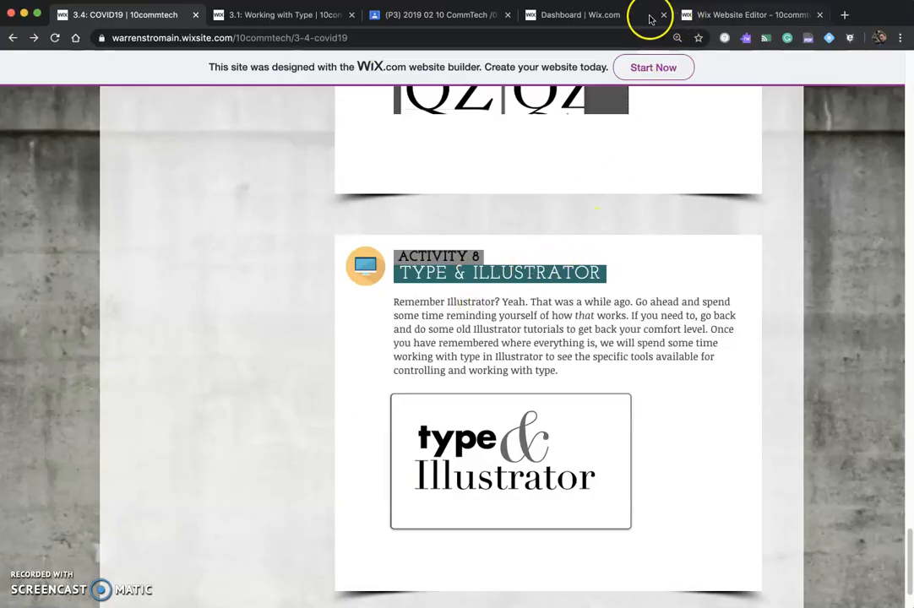
{"action": "left_click", "coordinate": [284, 17]}
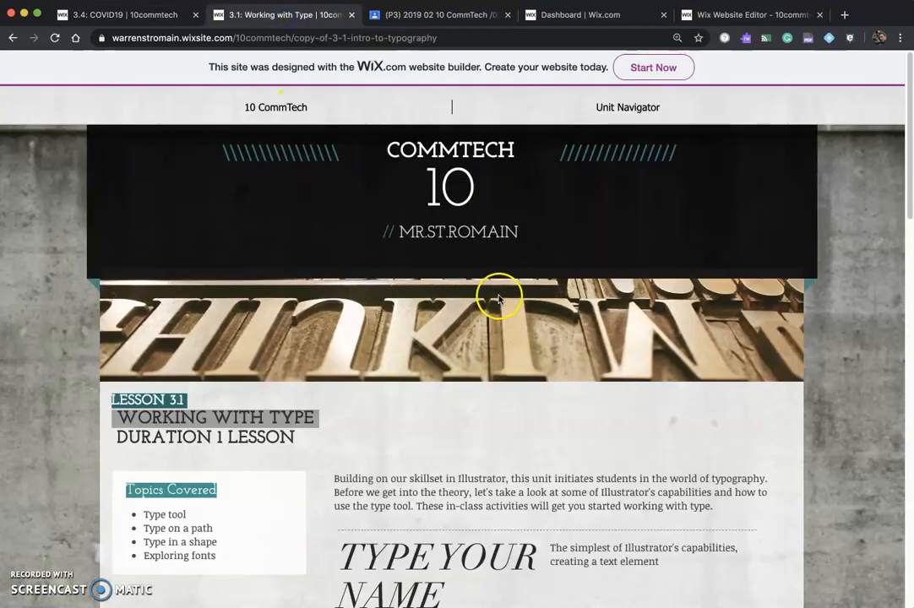
{"action": "scroll", "coordinate": [321, 366], "scroll_direction": "down", "scroll_amount": 1}
{"action": "scroll", "coordinate": [347, 363], "scroll_direction": "up", "scroll_amount": 1}
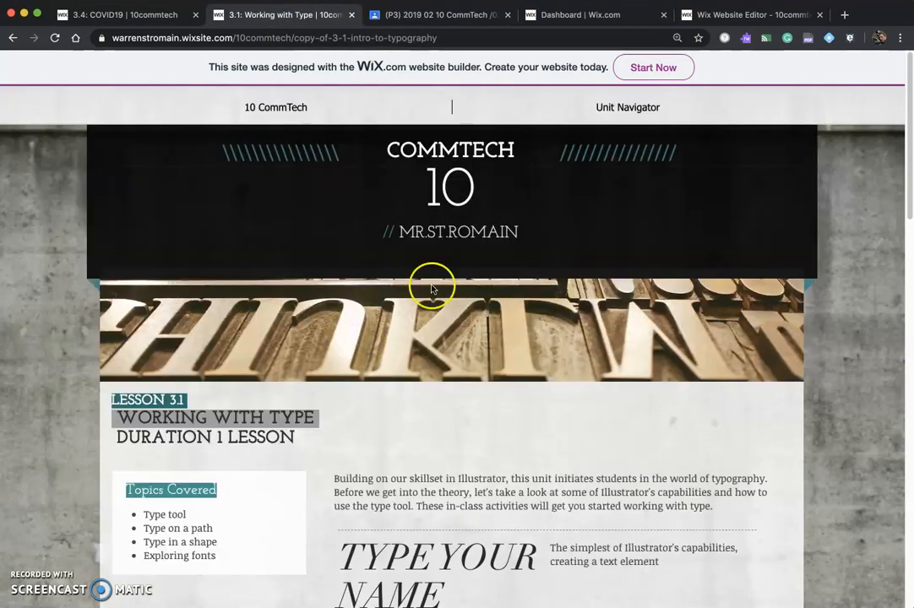
{"action": "mouse_move", "coordinate": [625, 110]}
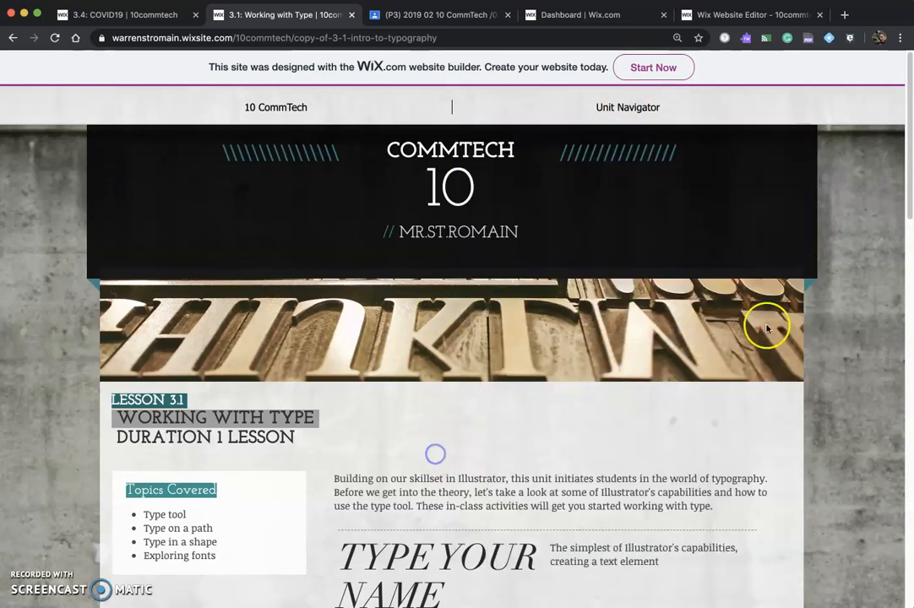
{"action": "left_click_drag", "start_coordinate": [908, 197], "coordinate": [900, 304]}
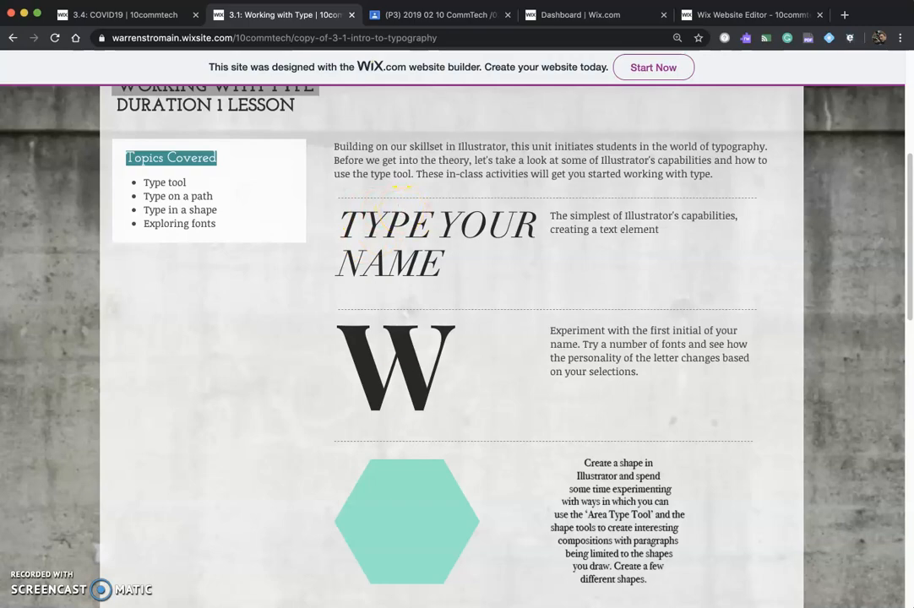
- Switch back and, with the Type Tool, enter the teacher's surname as point text near the artboard's upper left
{"action": "key", "text": "super+Tab"}
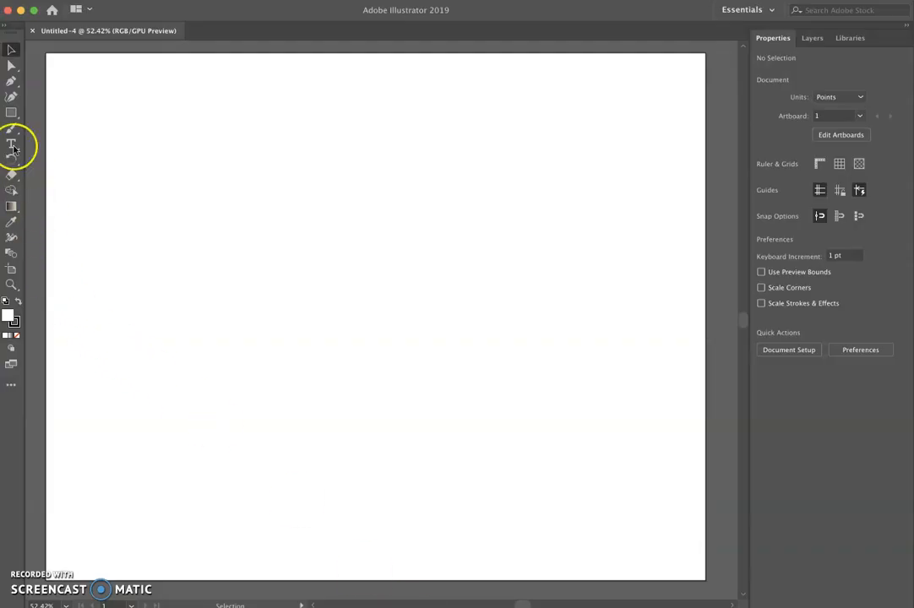
{"action": "left_click", "coordinate": [11, 143]}
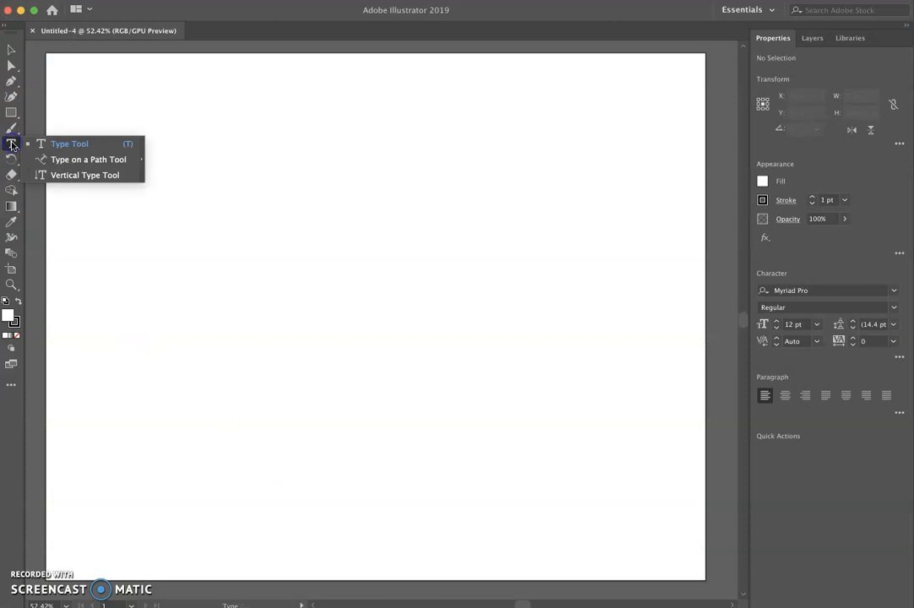
{"action": "left_click", "coordinate": [49, 145]}
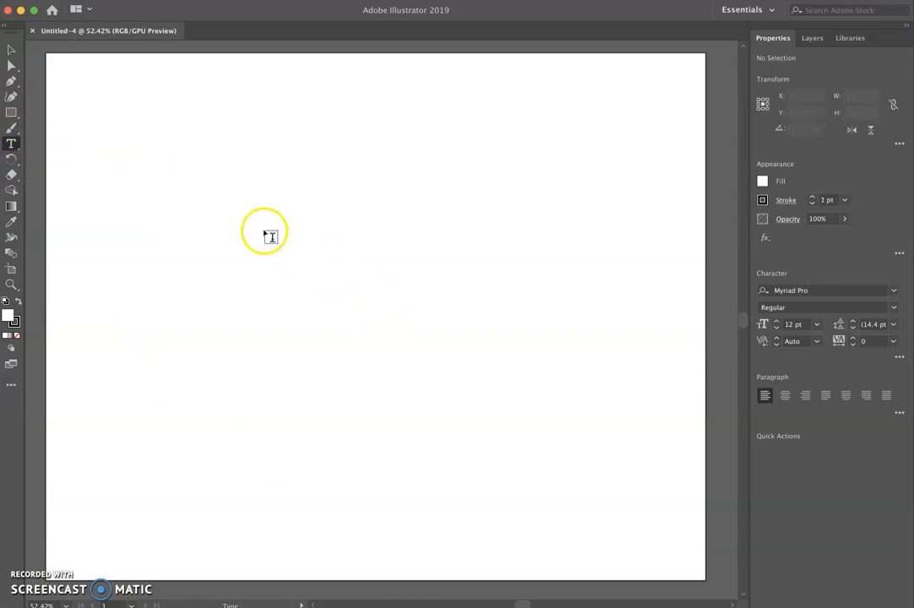
{"action": "left_click", "coordinate": [219, 160]}
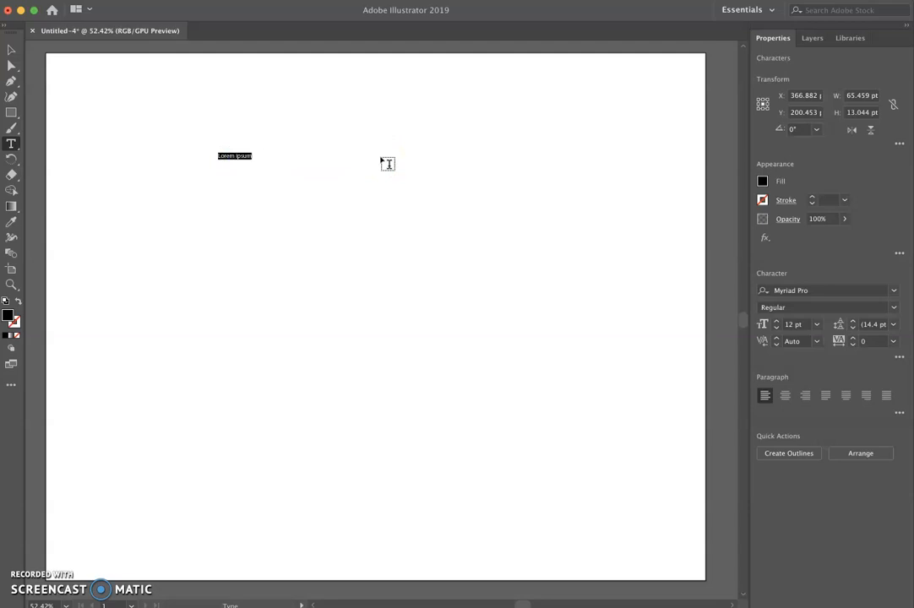
{"action": "type", "text": "St.Romain"}
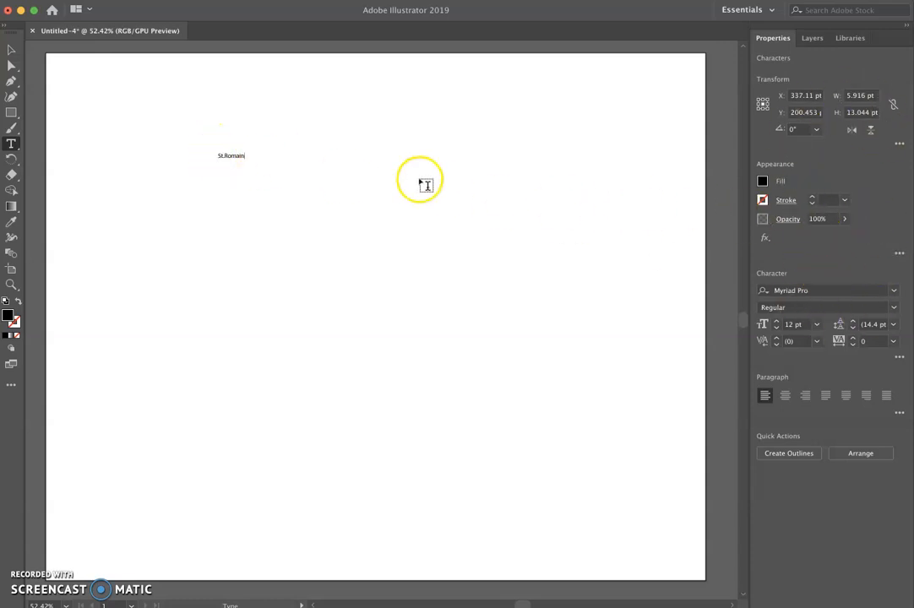
- Select all of the text and change its font to Bodoni 72 Oldstyle
{"action": "double_click", "coordinate": [231, 156]}
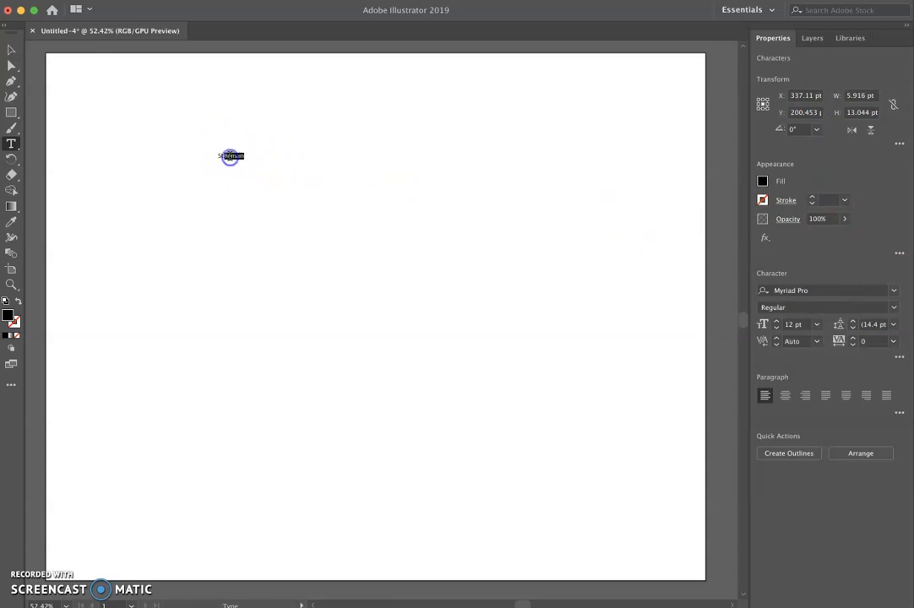
{"action": "double_click", "coordinate": [221, 156]}
{"action": "double_click", "coordinate": [233, 155]}
{"action": "double_click", "coordinate": [230, 155]}
{"action": "double_click", "coordinate": [231, 156]}
{"action": "triple_click", "coordinate": [232, 156]}
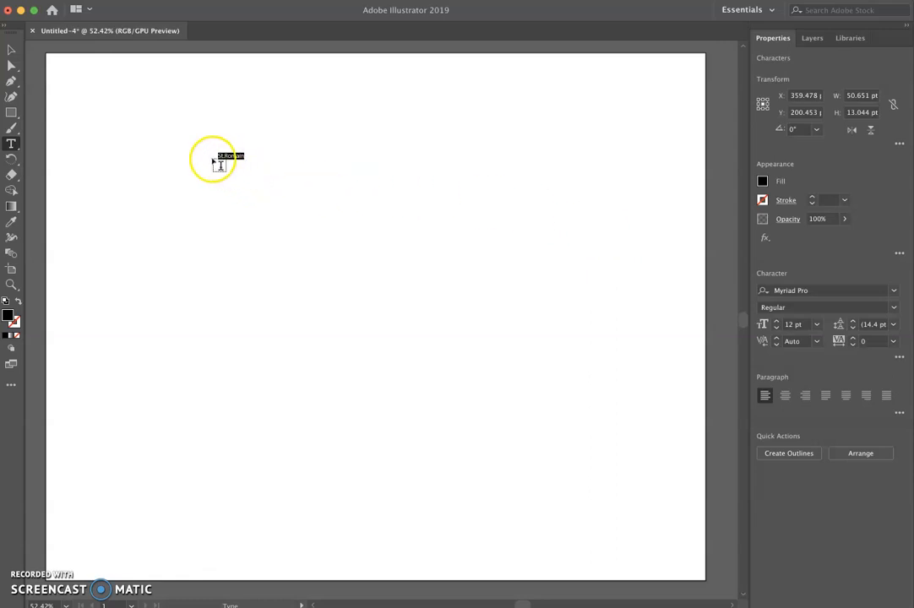
{"action": "left_click", "coordinate": [894, 291]}
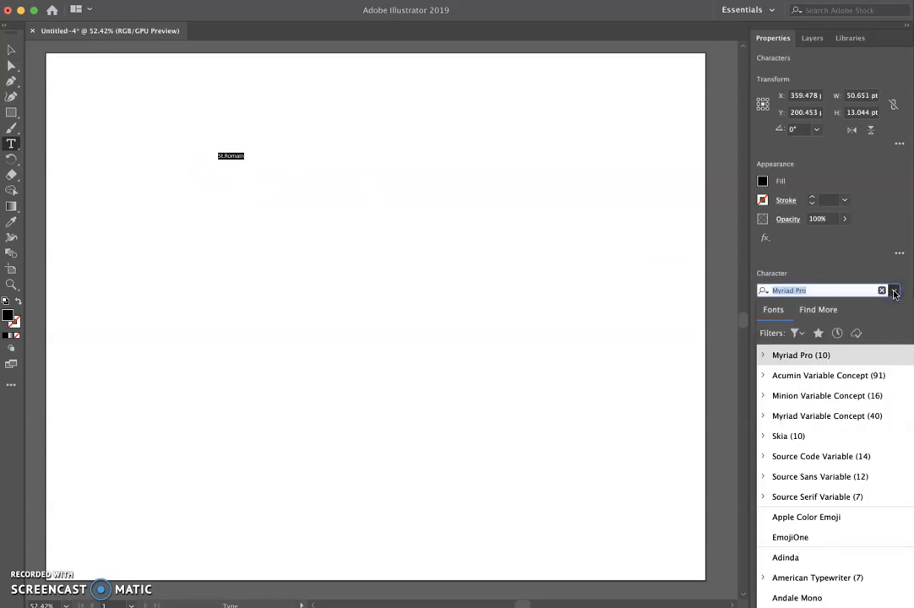
{"action": "scroll", "coordinate": [872, 507], "scroll_direction": "down", "scroll_amount": 1}
{"action": "scroll", "coordinate": [872, 511], "scroll_direction": "down", "scroll_amount": 15}
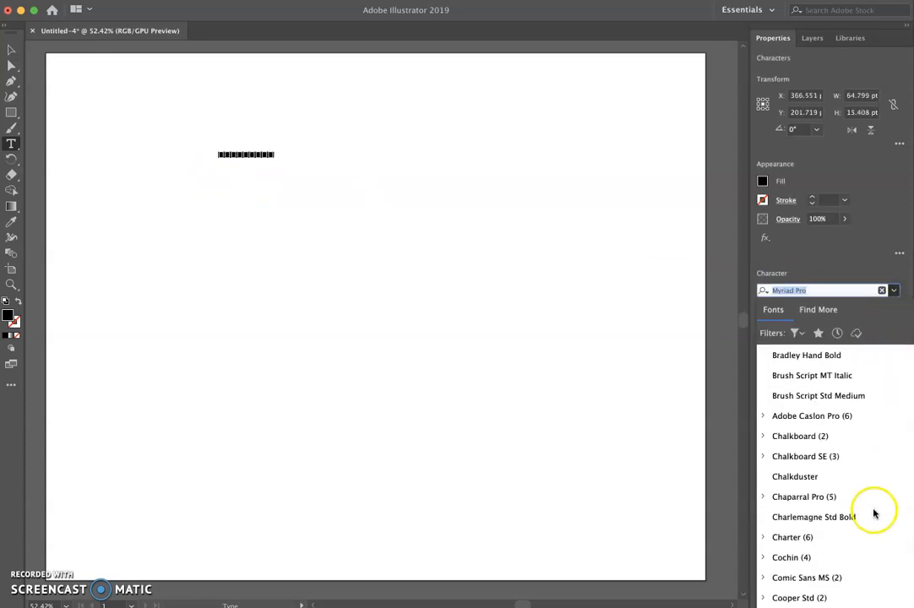
{"action": "scroll", "coordinate": [802, 397], "scroll_direction": "up", "scroll_amount": 3}
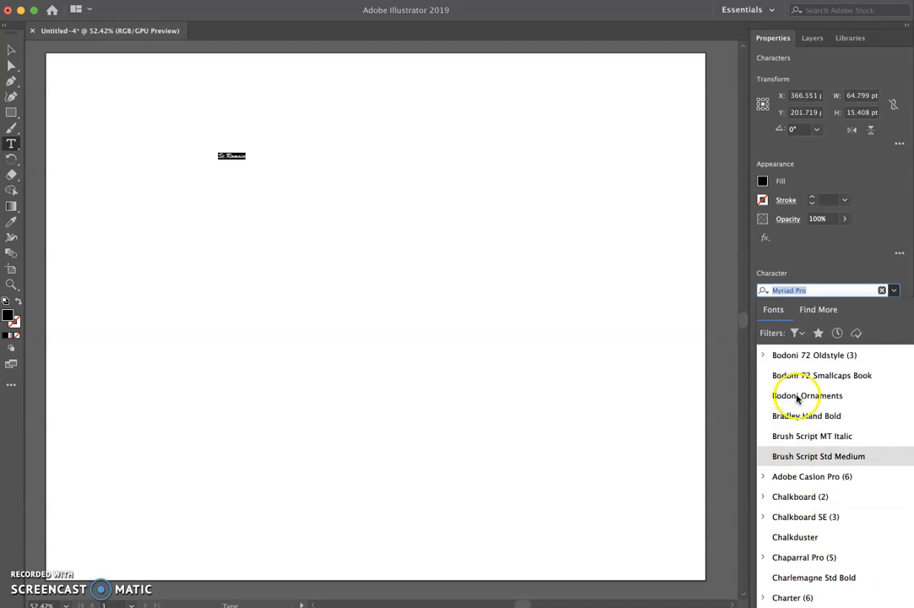
{"action": "left_click", "coordinate": [791, 360]}
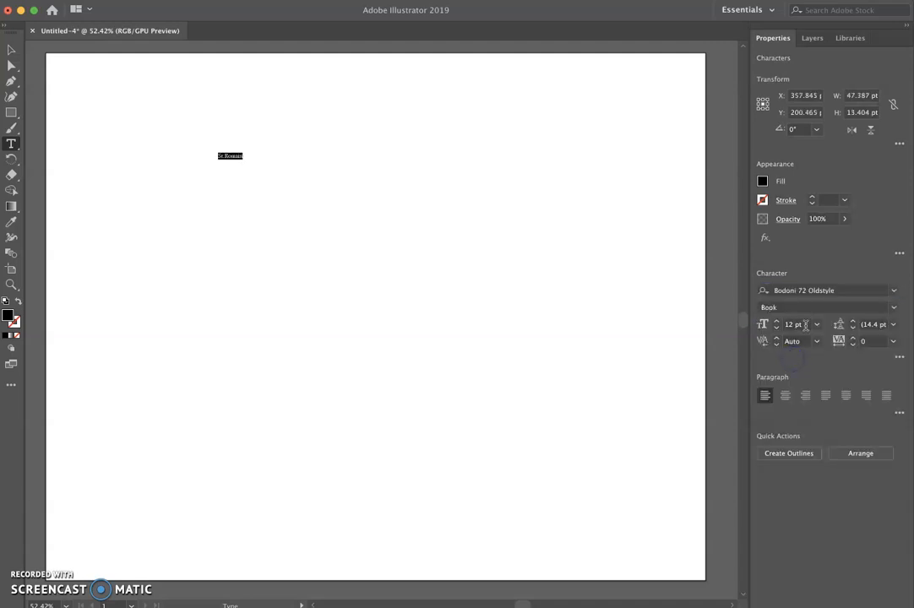
- Set the text's font size to 120 pt
{"action": "left_click", "coordinate": [816, 325]}
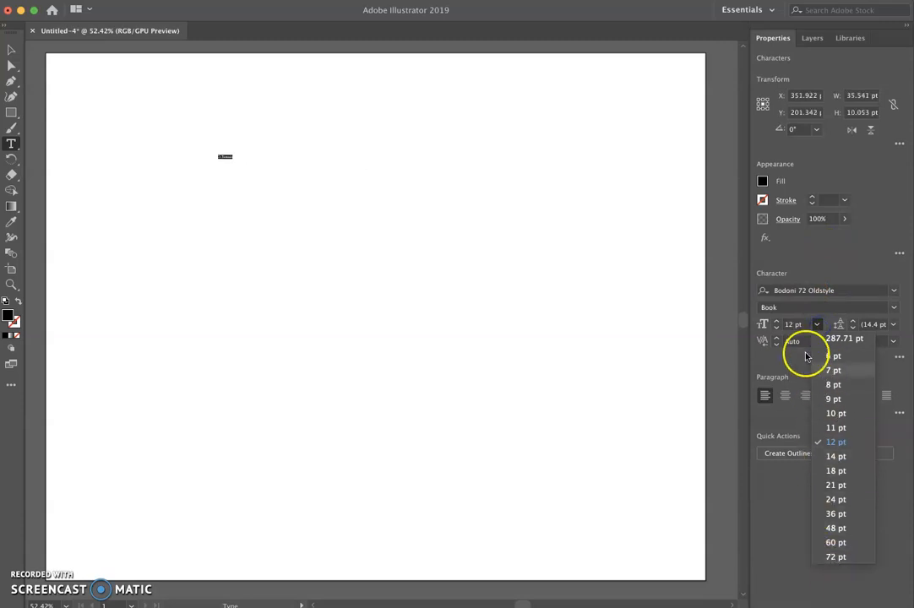
{"action": "left_click", "coordinate": [792, 328]}
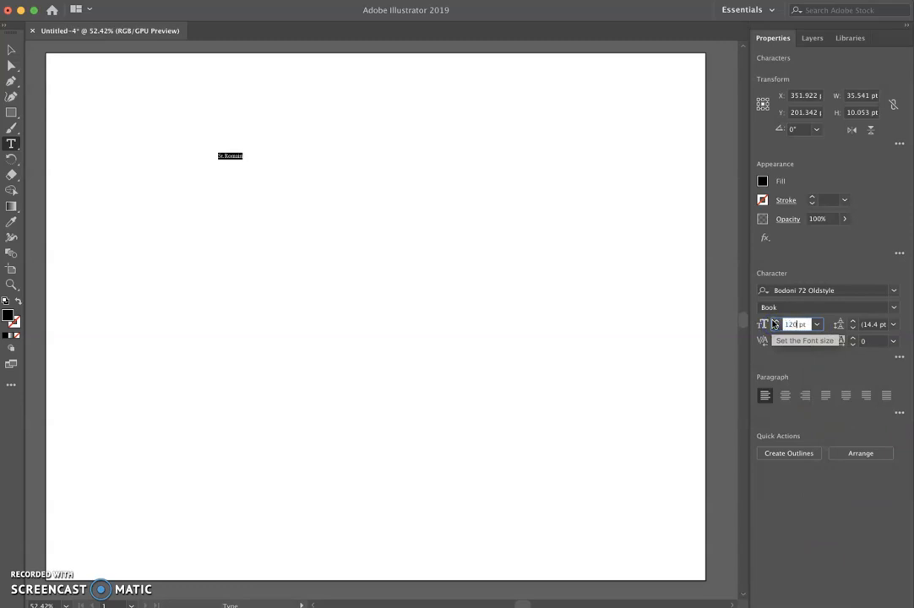
{"action": "key", "text": "Return"}
{"action": "left_click", "coordinate": [818, 324]}
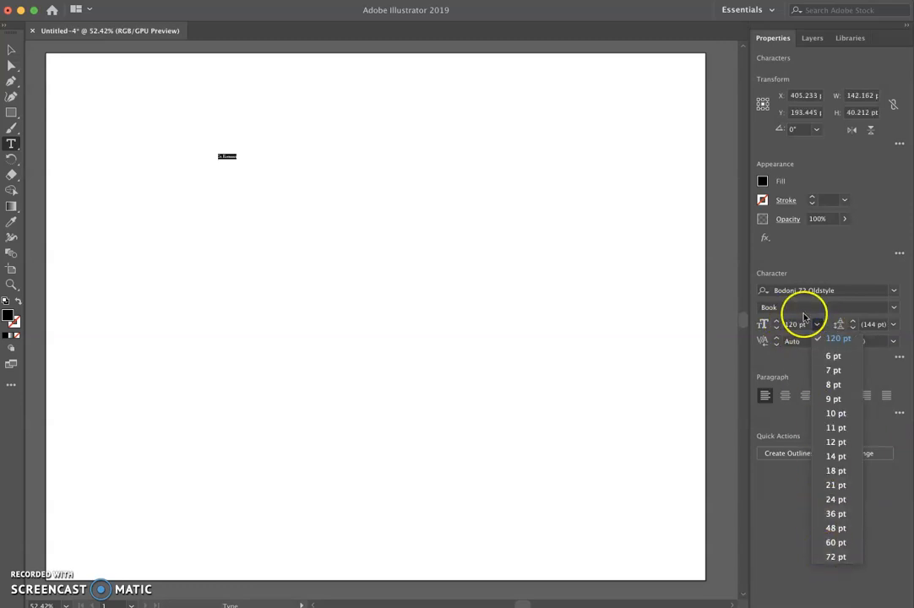
{"action": "left_click", "coordinate": [806, 318]}
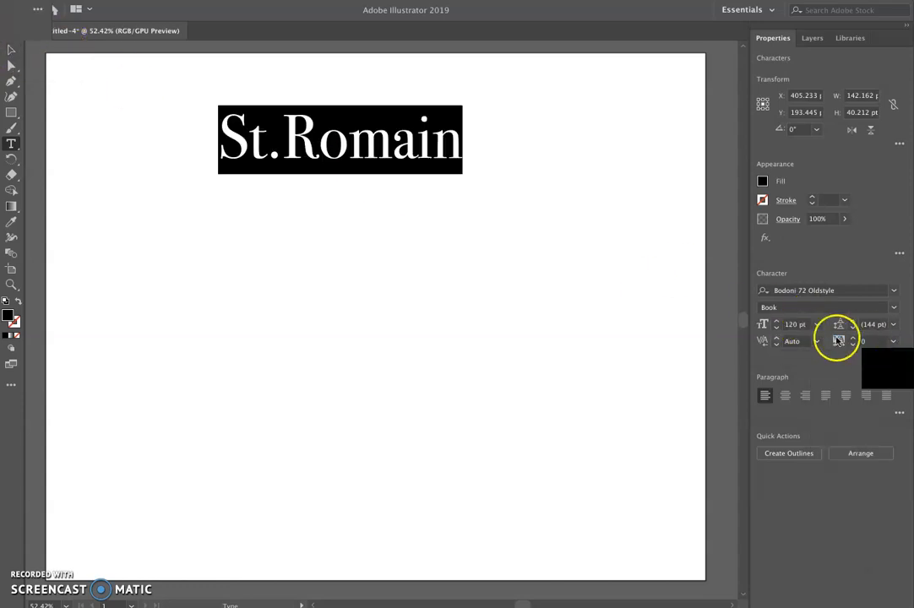
- With the Selection tool, scale the text object up from its corner to about 644 pt wide
{"action": "left_click", "coordinate": [11, 51]}
{"action": "left_click", "coordinate": [598, 184]}
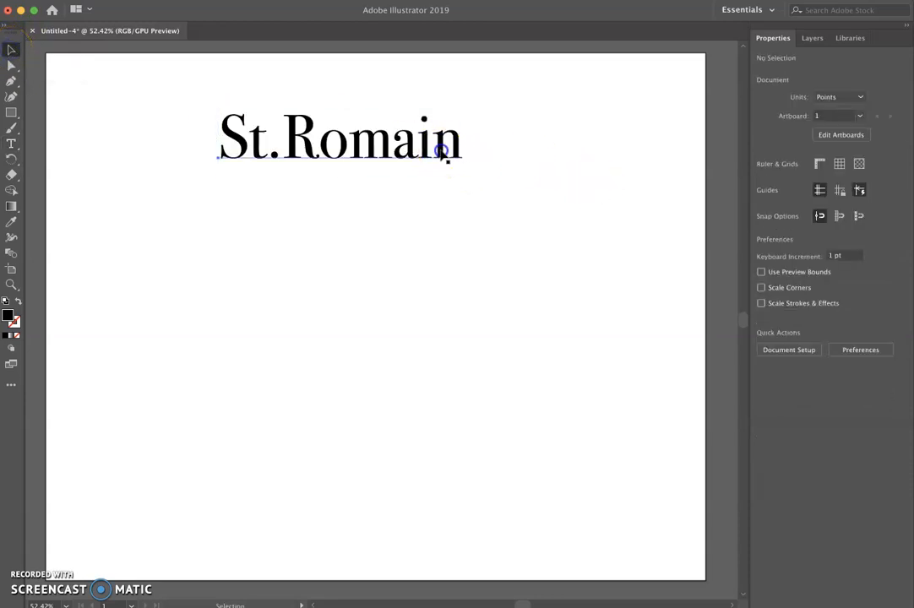
{"action": "left_click", "coordinate": [445, 157]}
{"action": "left_click_drag", "start_coordinate": [462, 172], "coordinate": [551, 245]}
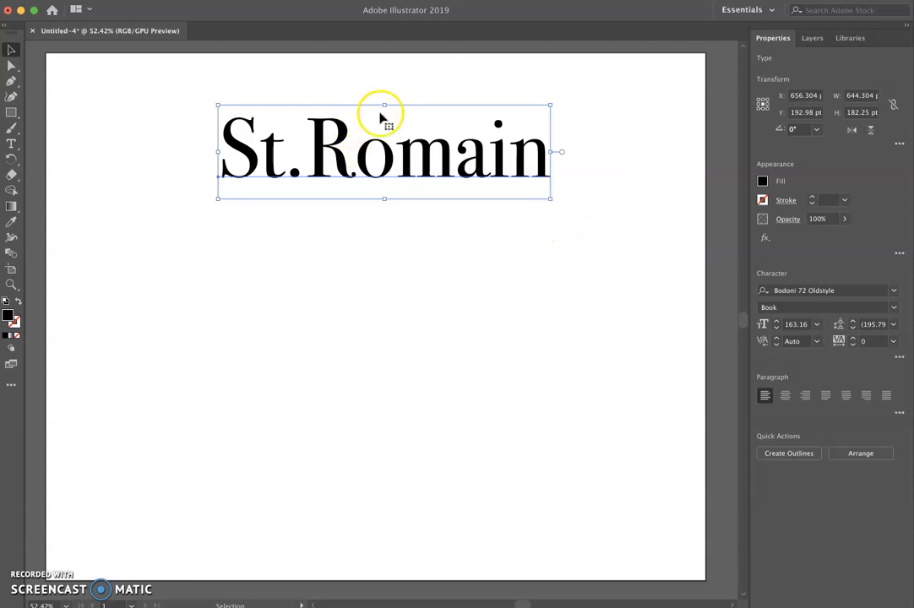
- Try narrowing the text object horizontally, then undo the change
{"action": "left_click_drag", "start_coordinate": [552, 154], "coordinate": [423, 153]}
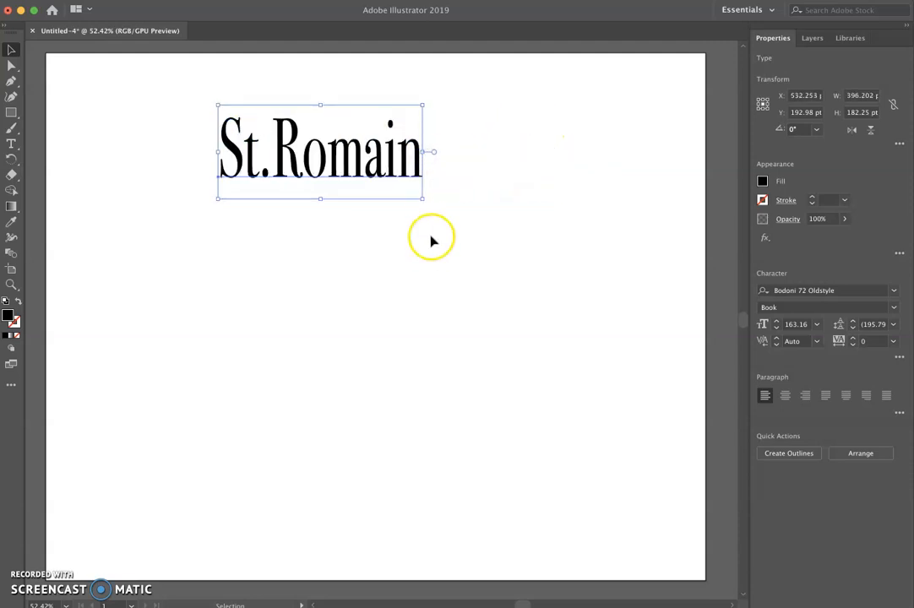
{"action": "key", "text": "super+z"}
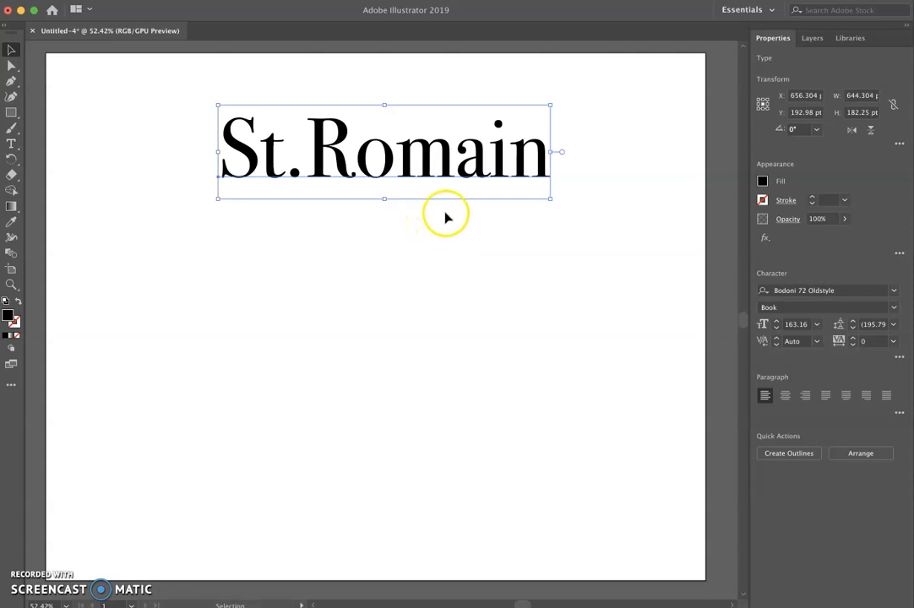
- Set the text's font style to Bold
{"action": "left_click", "coordinate": [894, 308]}
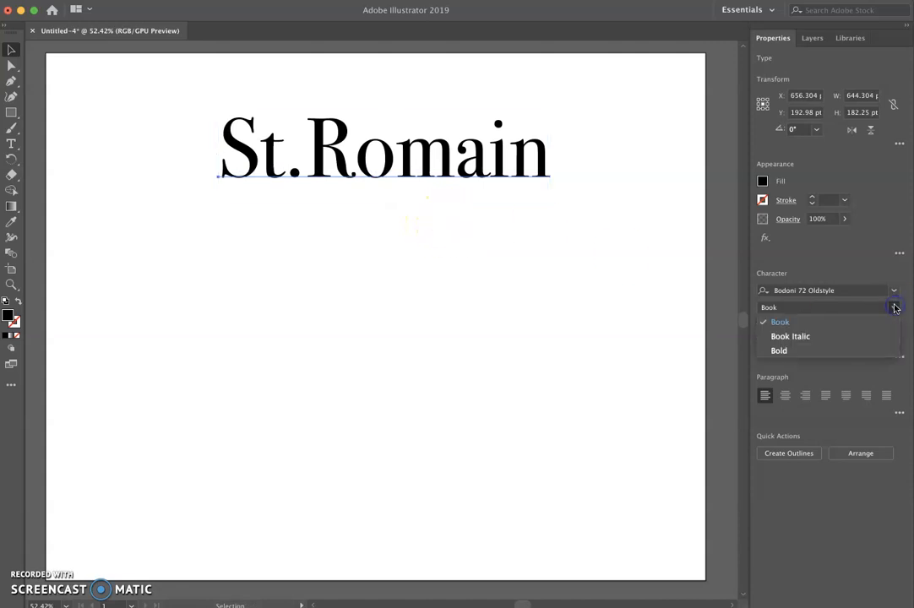
{"action": "left_click", "coordinate": [876, 352]}
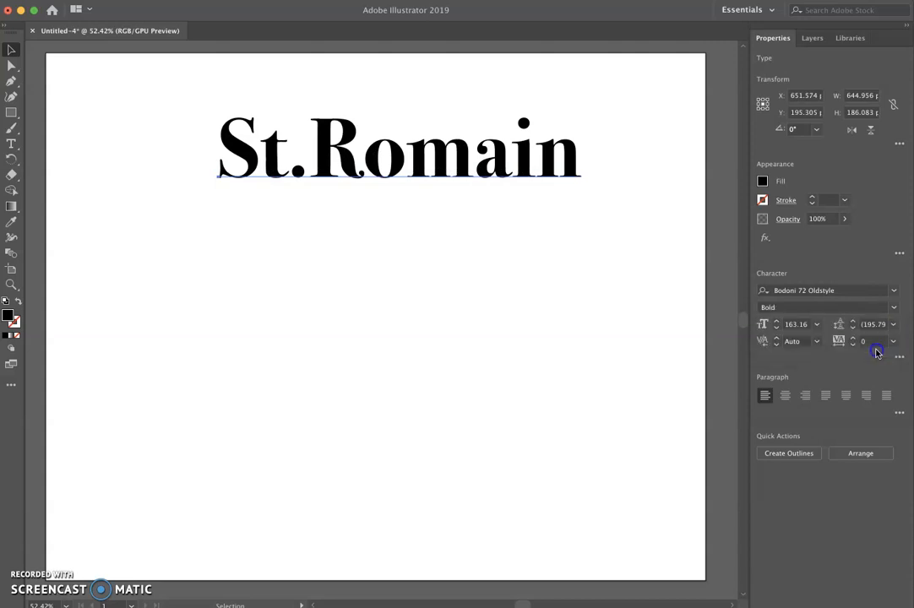
- Change the Bodoni 72 Oldstyle text's font style to Book
{"action": "left_click", "coordinate": [893, 291]}
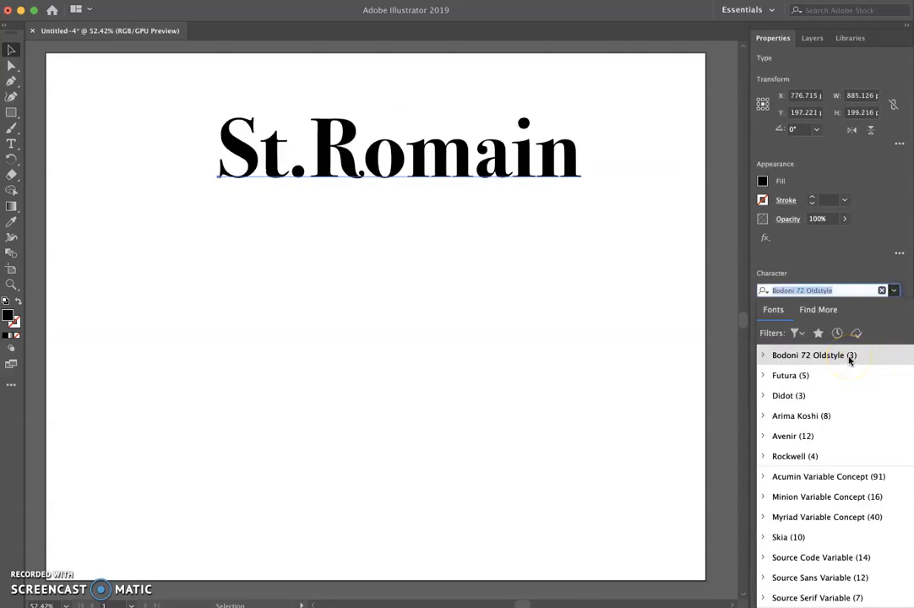
{"action": "left_click", "coordinate": [850, 356]}
{"action": "left_click", "coordinate": [892, 309]}
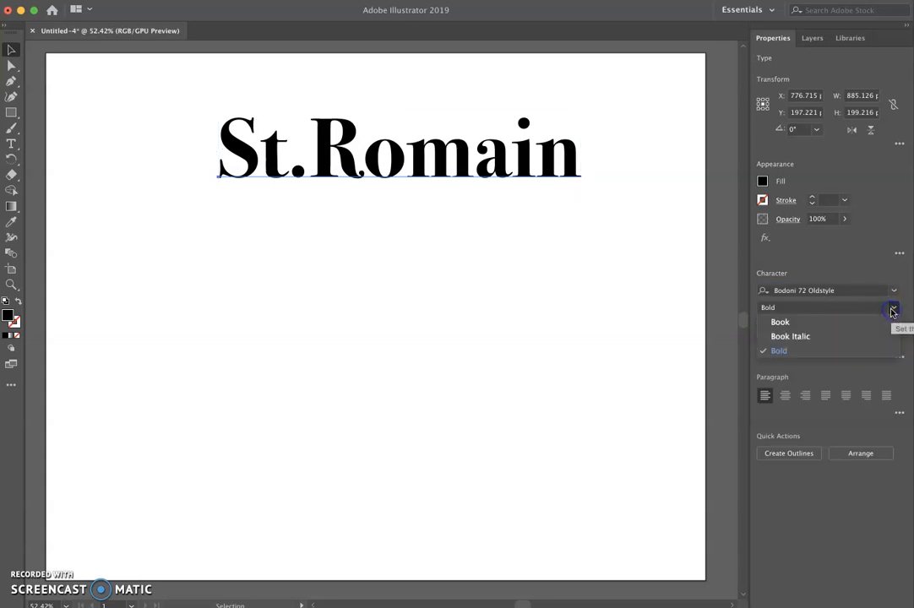
{"action": "left_click", "coordinate": [881, 323]}
- Change the text's font to Didot with the Bold style
{"action": "left_click", "coordinate": [894, 295]}
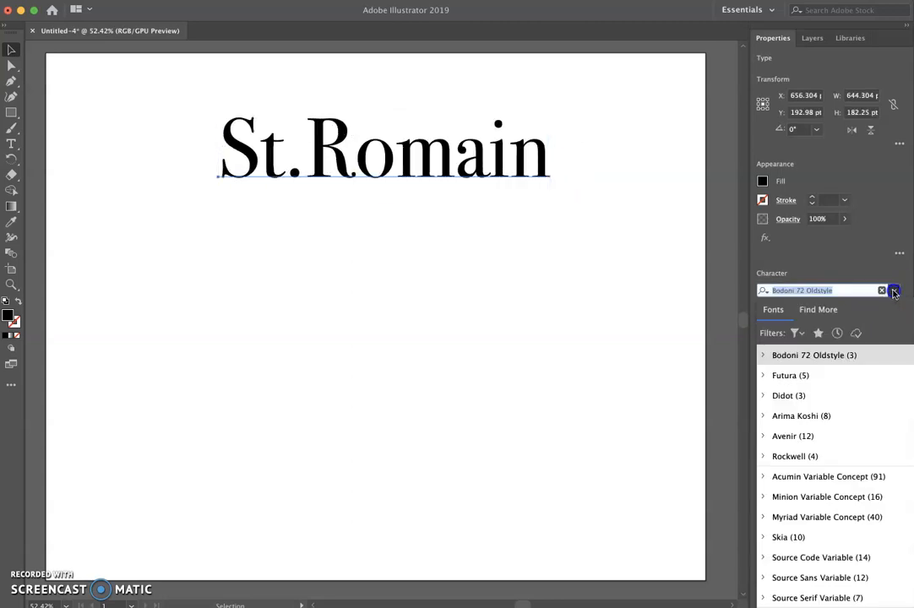
{"action": "left_click", "coordinate": [841, 400]}
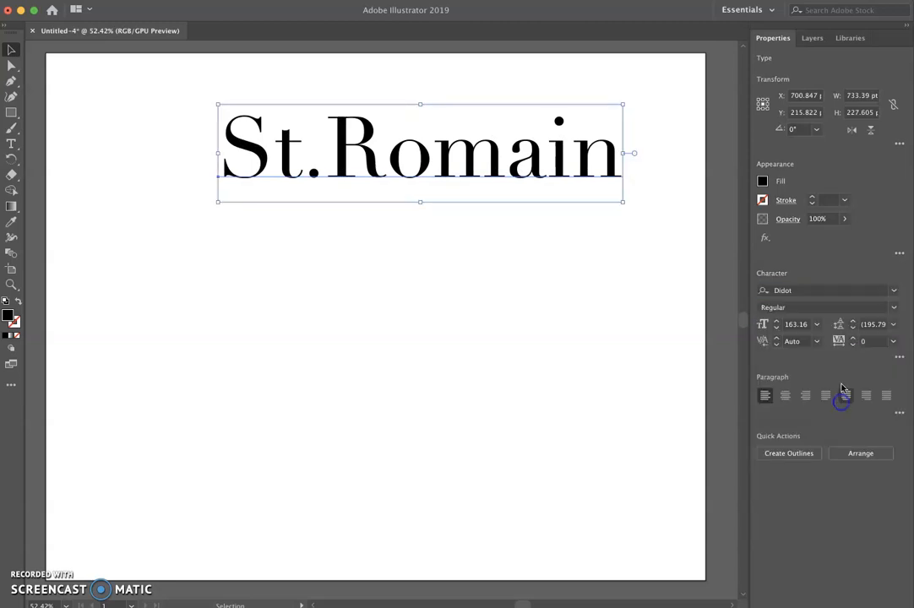
{"action": "left_click", "coordinate": [894, 308]}
{"action": "left_click", "coordinate": [878, 348]}
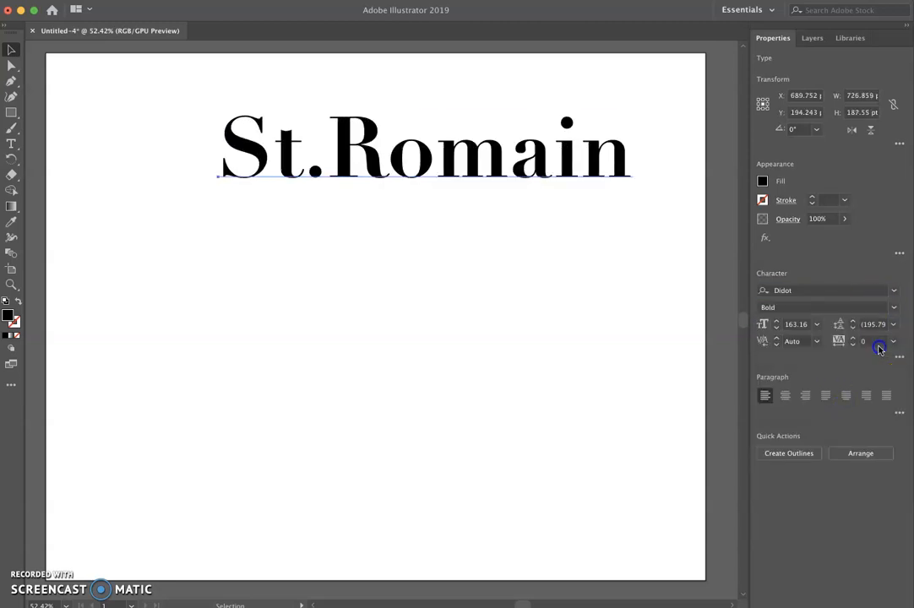
- Browse the font list and apply Futura Bold to the text
{"action": "left_click", "coordinate": [894, 291]}
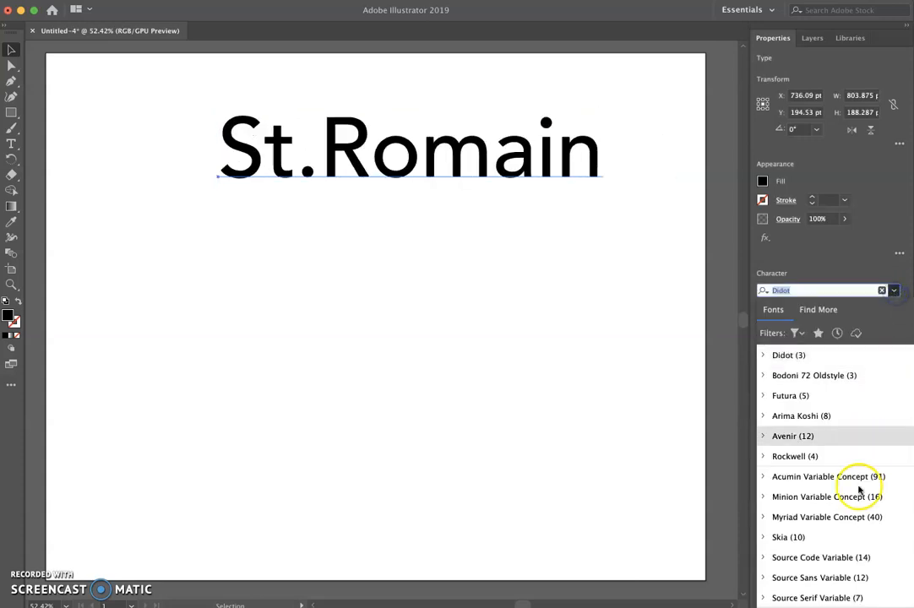
{"action": "scroll", "coordinate": [858, 490], "scroll_direction": "down", "scroll_amount": 10}
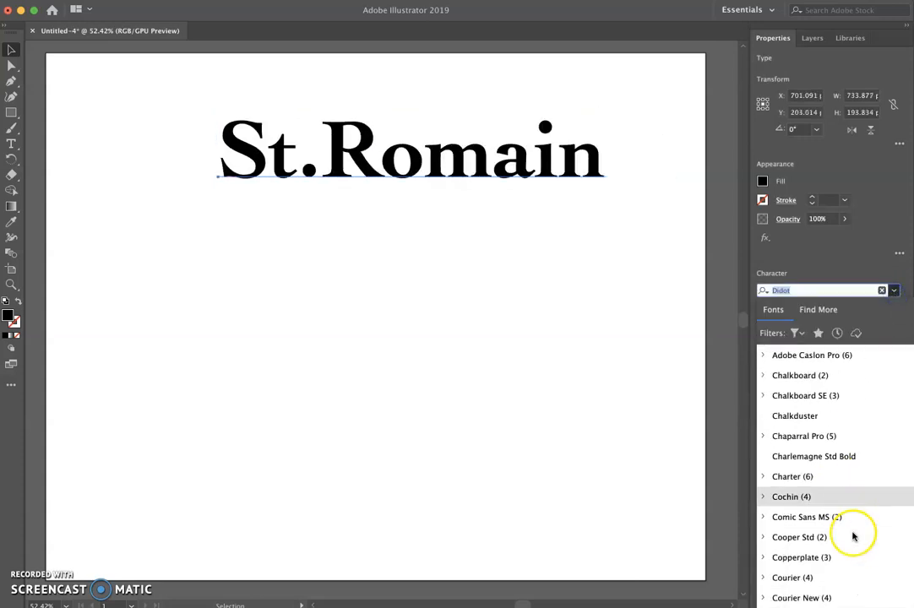
{"action": "scroll", "coordinate": [853, 537], "scroll_direction": "down", "scroll_amount": 3}
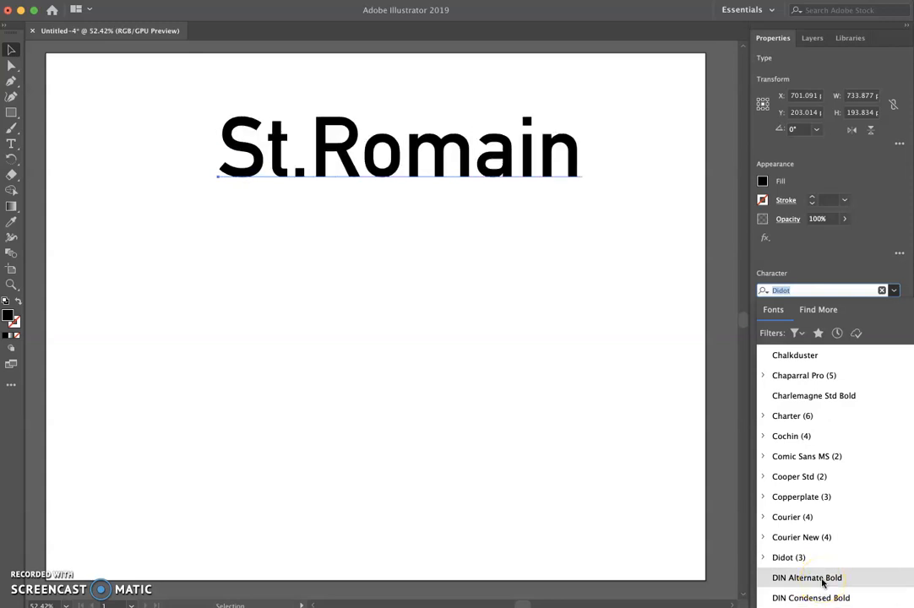
{"action": "left_click", "coordinate": [822, 596]}
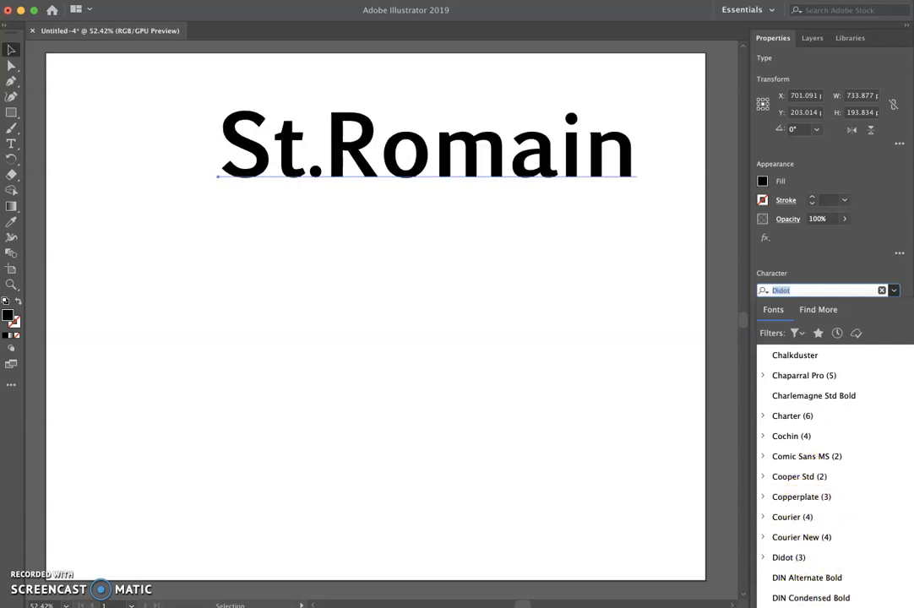
{"action": "left_click", "coordinate": [801, 606]}
{"action": "left_click", "coordinate": [530, 368]}
- Move the text object slightly down and left on the artboard and reselect it
{"action": "left_click_drag", "start_coordinate": [508, 161], "coordinate": [465, 180]}
{"action": "left_click", "coordinate": [162, 128]}
{"action": "left_click", "coordinate": [190, 169]}
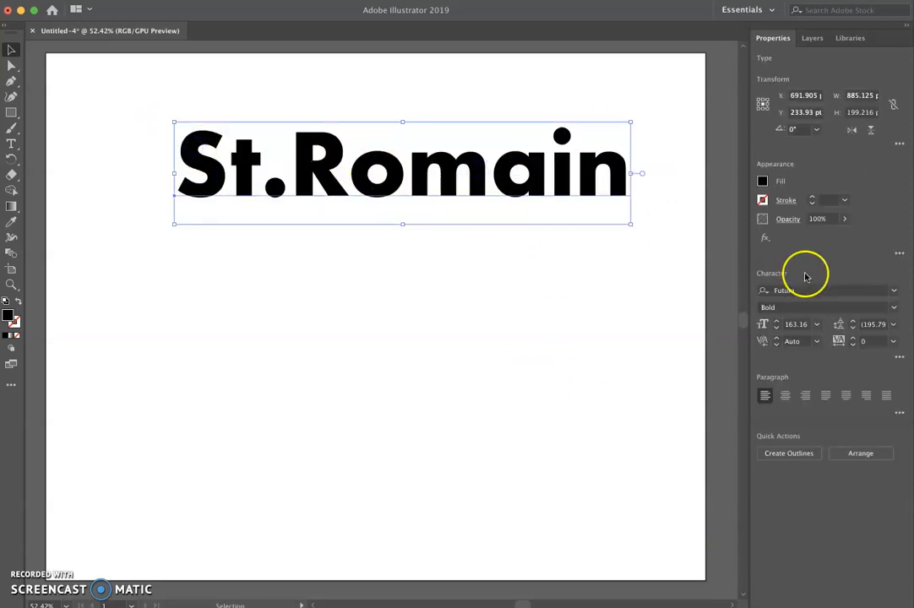
- Browse the font list and change the text's font to Helvetica Neue
{"action": "left_click", "coordinate": [893, 291]}
{"action": "scroll", "coordinate": [849, 460], "scroll_direction": "down", "scroll_amount": 10}
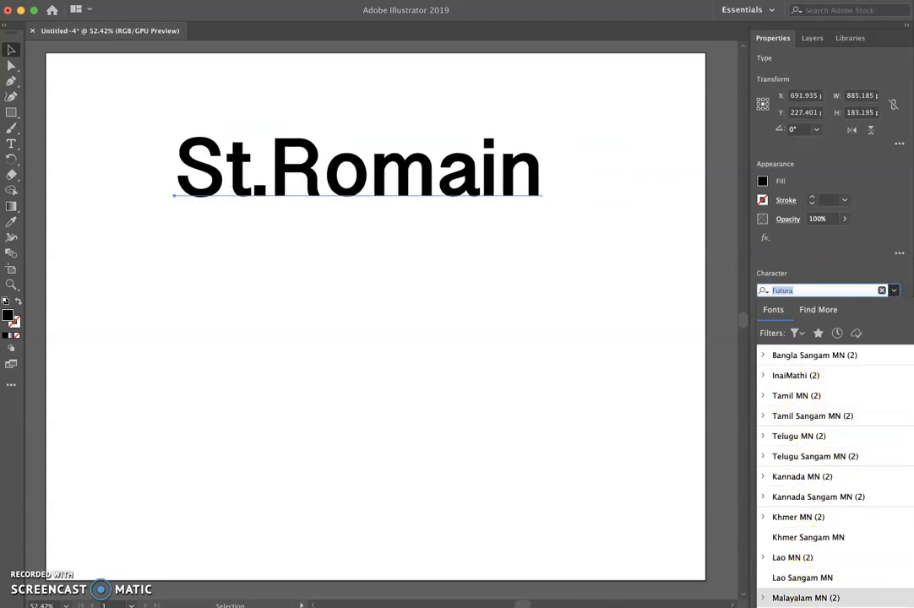
{"action": "scroll", "coordinate": [815, 587], "scroll_direction": "down", "scroll_amount": 3}
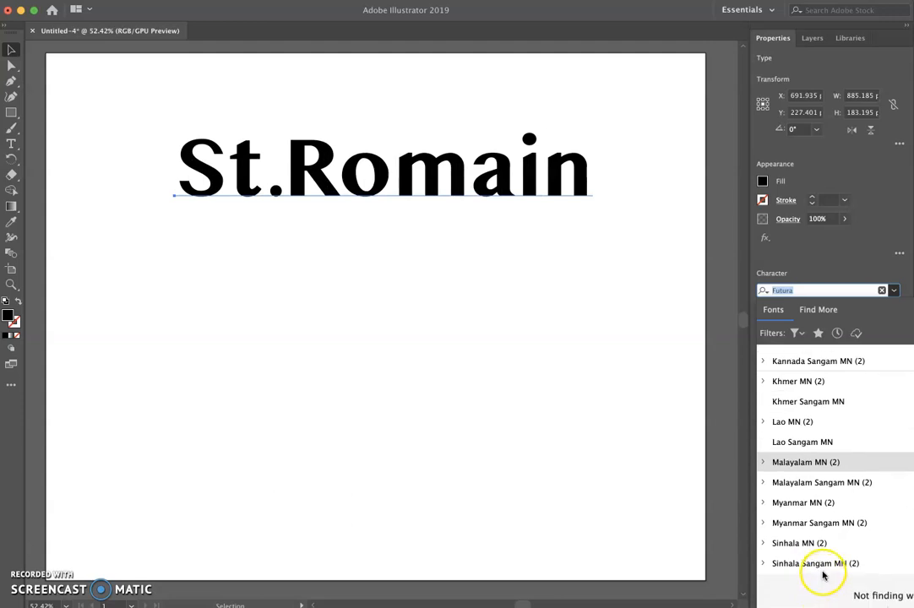
{"action": "scroll", "coordinate": [824, 578], "scroll_direction": "up", "scroll_amount": 9}
{"action": "scroll", "coordinate": [822, 562], "scroll_direction": "up", "scroll_amount": 15}
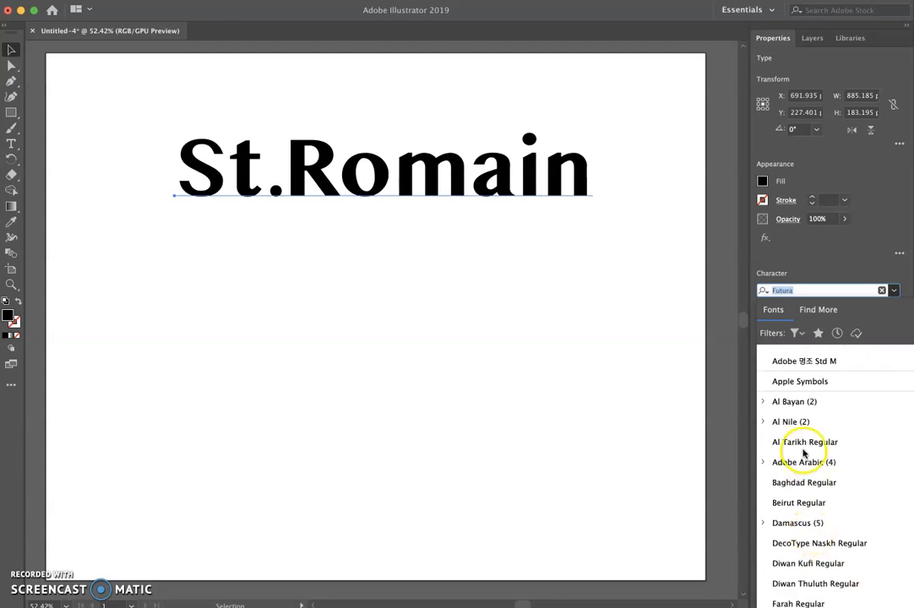
{"action": "scroll", "coordinate": [812, 465], "scroll_direction": "up", "scroll_amount": 5}
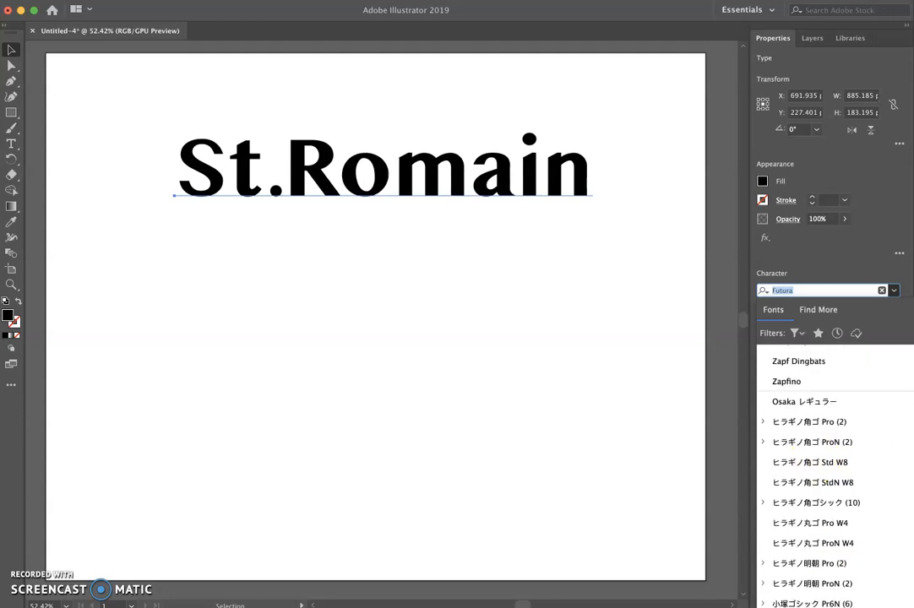
{"action": "scroll", "coordinate": [815, 468], "scroll_direction": "up", "scroll_amount": 12}
{"action": "scroll", "coordinate": [785, 473], "scroll_direction": "down", "scroll_amount": 4}
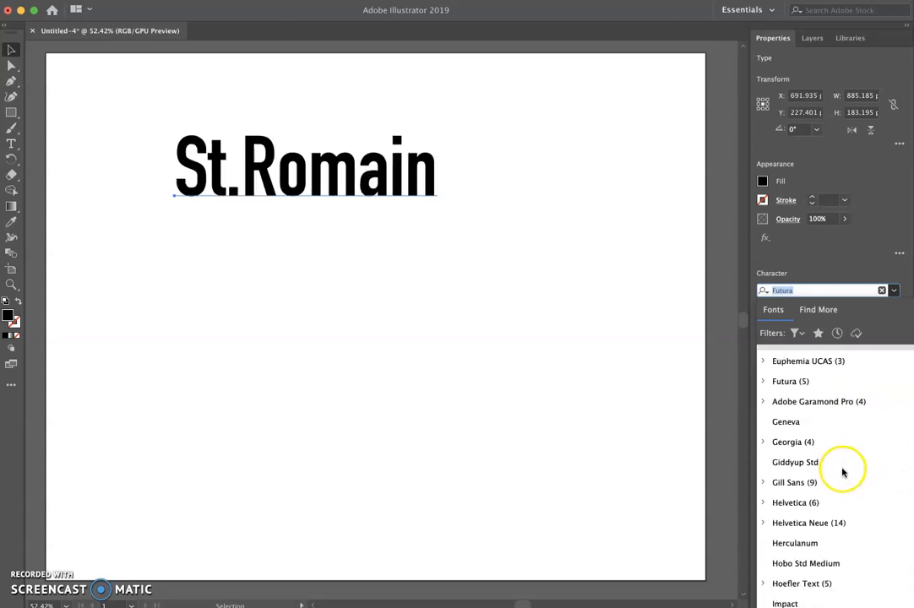
{"action": "left_click", "coordinate": [808, 523]}
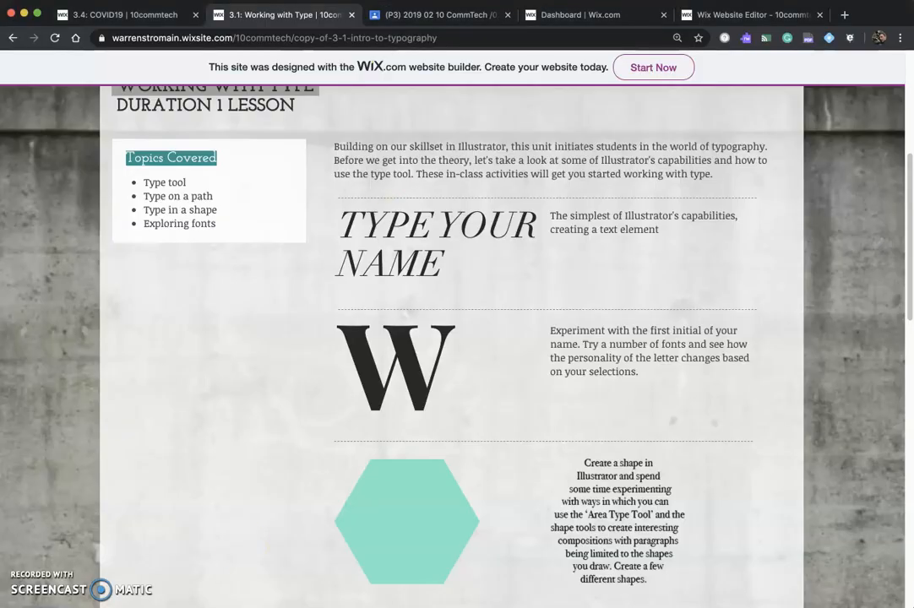
- Switch to the web browser, open a new tab and go to dafont.com
{"action": "left_click", "coordinate": [845, 14]}
{"action": "type", "text": "dafont.c"}
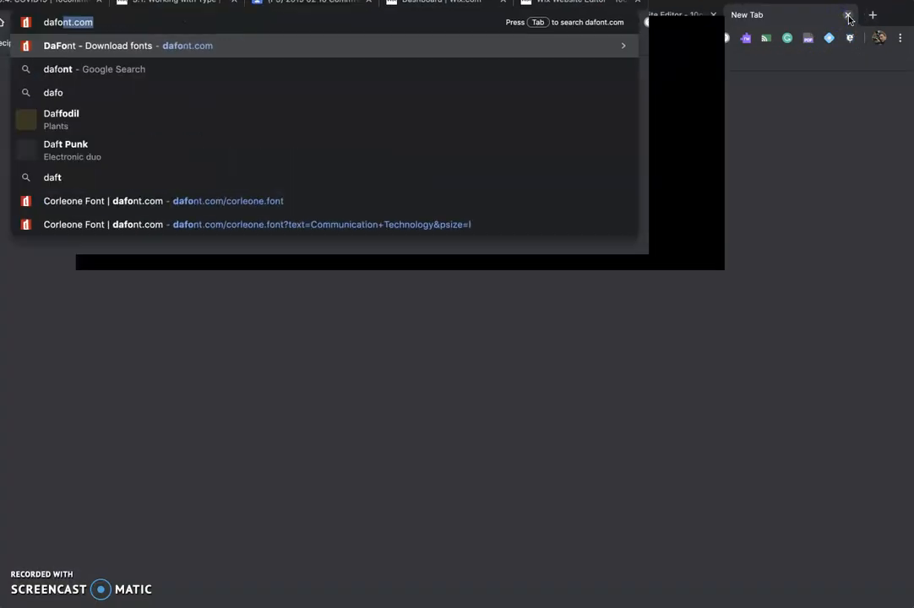
{"action": "type", "text": "om"}
{"action": "key", "text": "Return"}
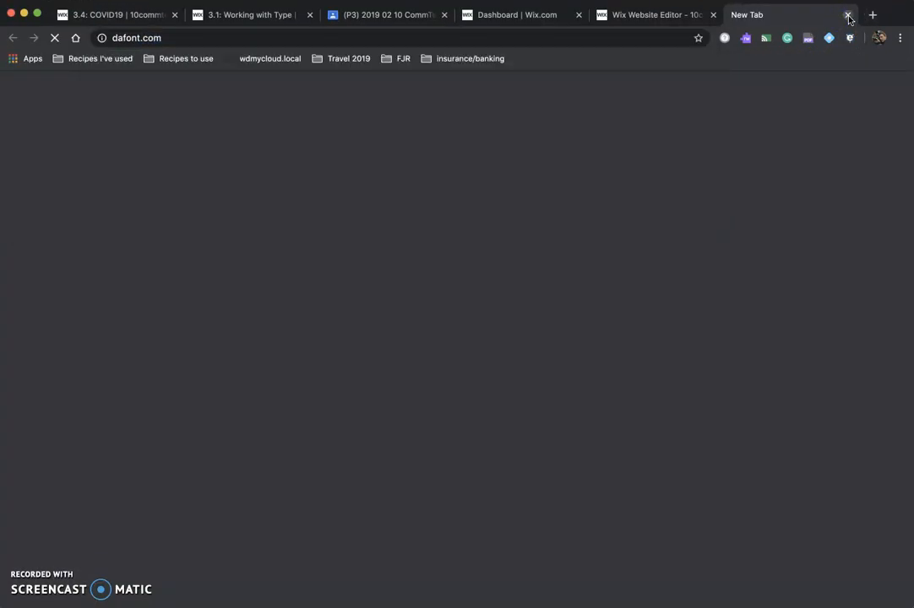
- Go to google.com and search for "squirrel fonts"
{"action": "left_click", "coordinate": [533, 42]}
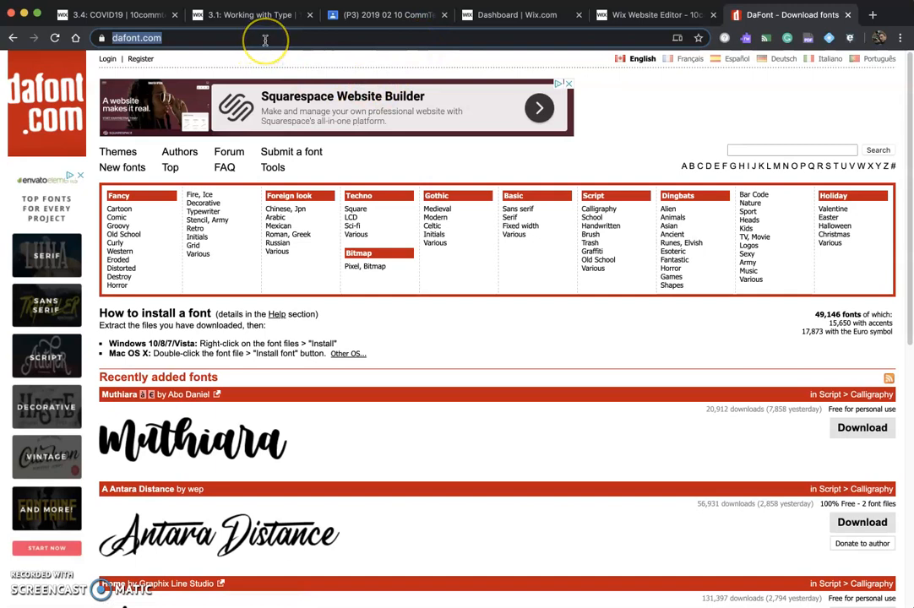
{"action": "type", "text": "google.co"}
{"action": "key", "text": "Return"}
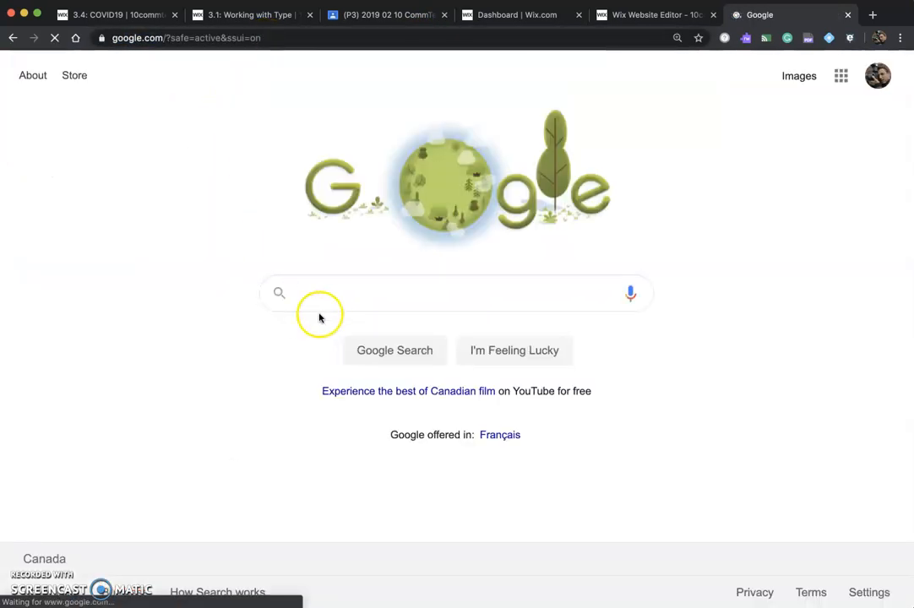
{"action": "type", "text": "squirrel fonts"}
{"action": "key", "text": "Return"}
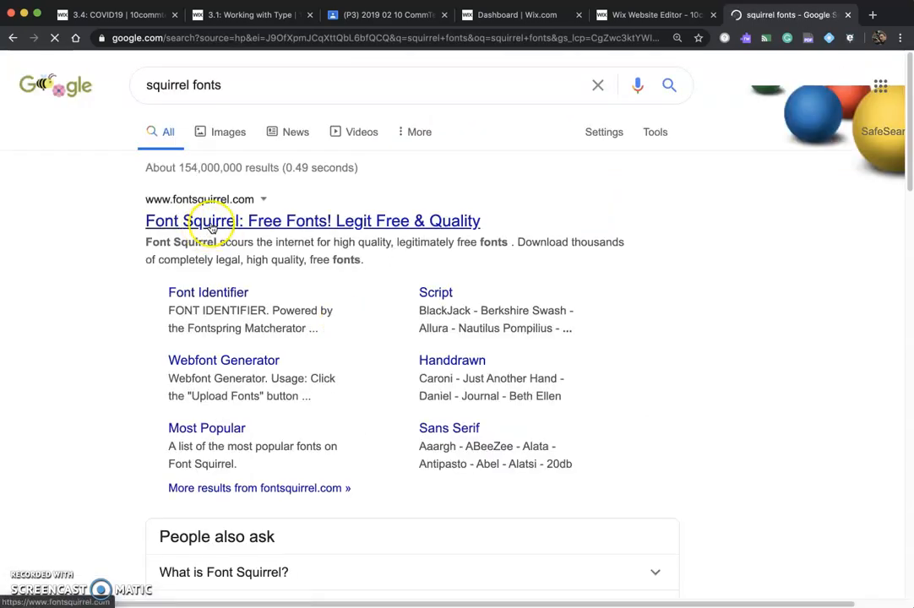
- Open the Font Squirrel site and browse its featured free fonts
{"action": "left_click", "coordinate": [213, 222]}
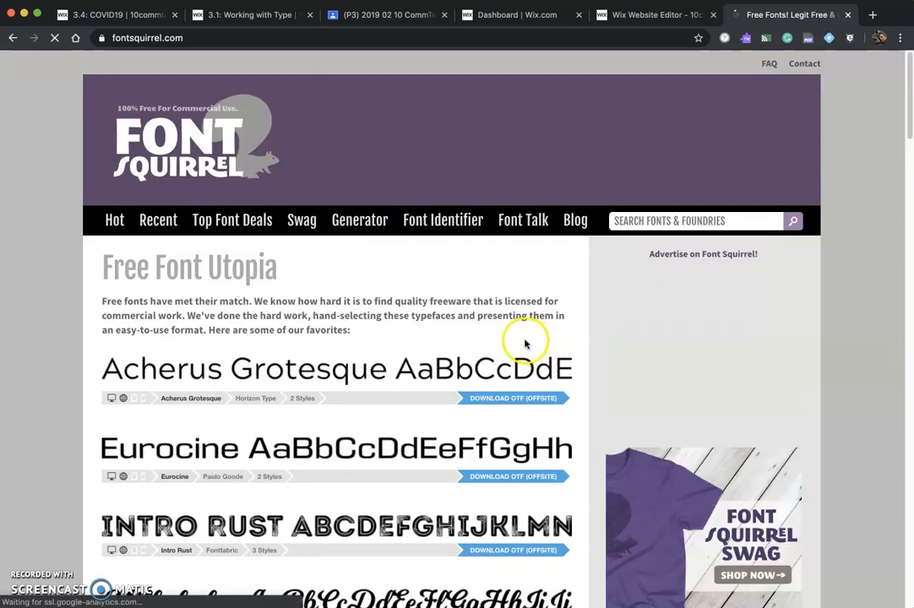
{"action": "scroll", "coordinate": [557, 347], "scroll_direction": "down", "scroll_amount": 2}
{"action": "scroll", "coordinate": [562, 352], "scroll_direction": "down", "scroll_amount": 10}
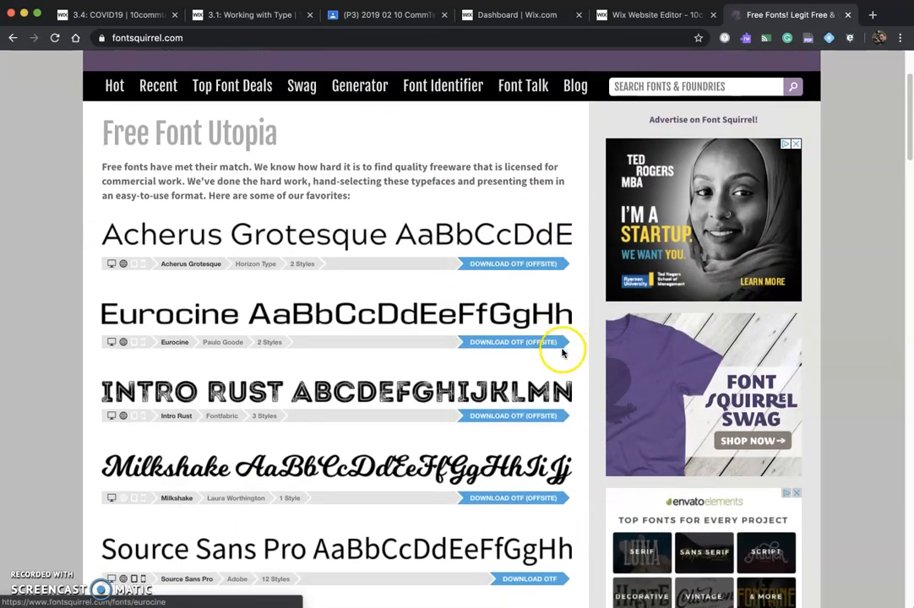
{"action": "scroll", "coordinate": [575, 363], "scroll_direction": "down", "scroll_amount": 1}
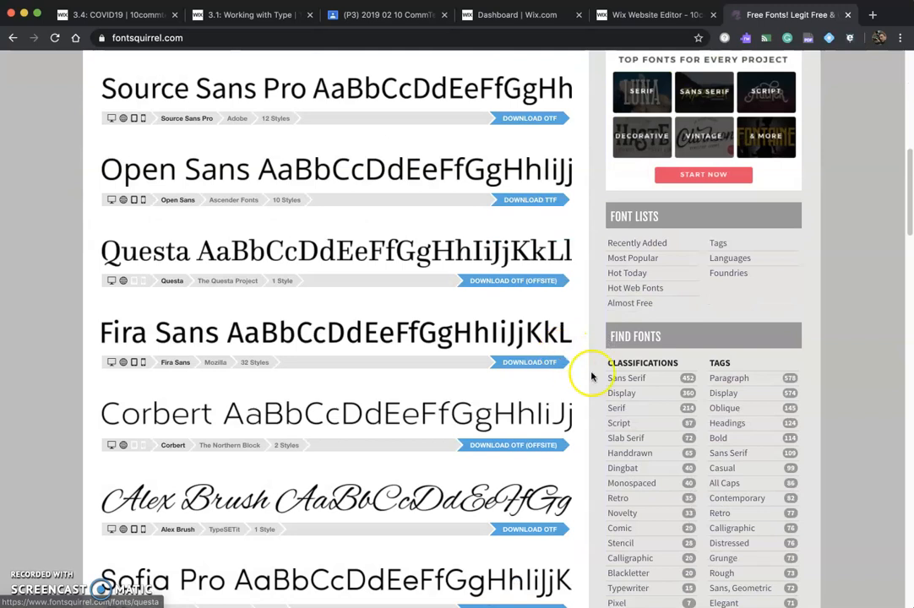
{"action": "scroll", "coordinate": [634, 383], "scroll_direction": "down", "scroll_amount": 3}
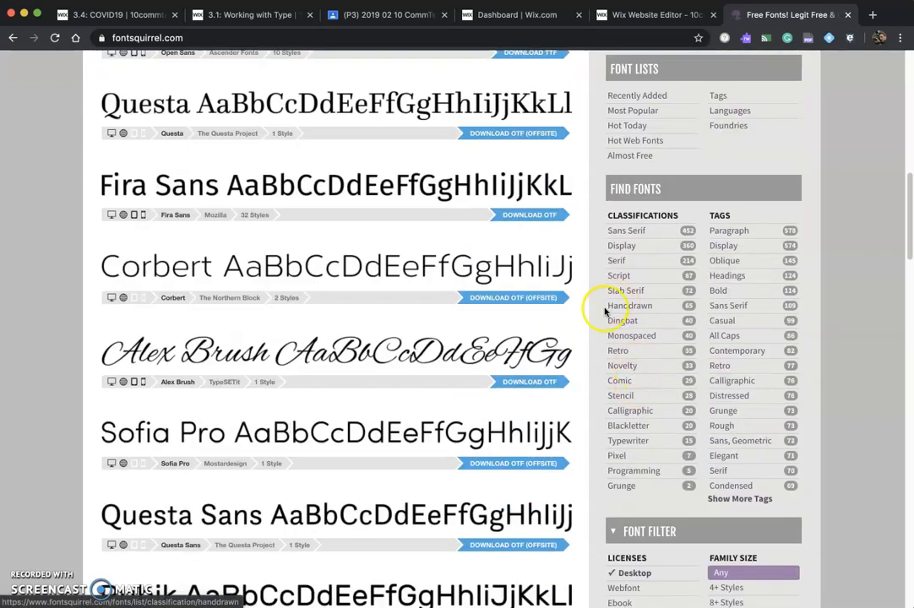
- Browse the fonts tagged sans serif, then close the Font Squirrel tab
{"action": "left_click", "coordinate": [720, 307]}
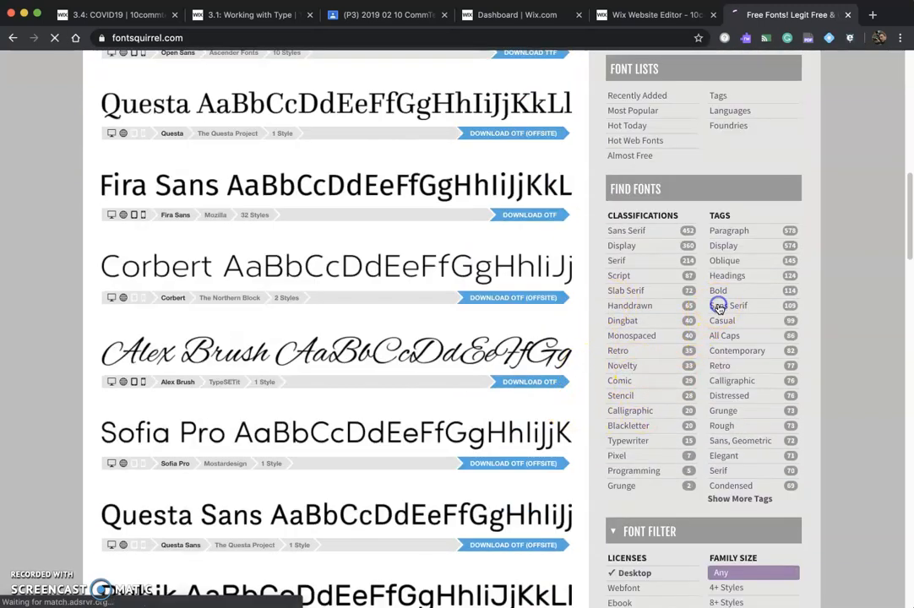
{"action": "scroll", "coordinate": [530, 320], "scroll_direction": "down", "scroll_amount": 5}
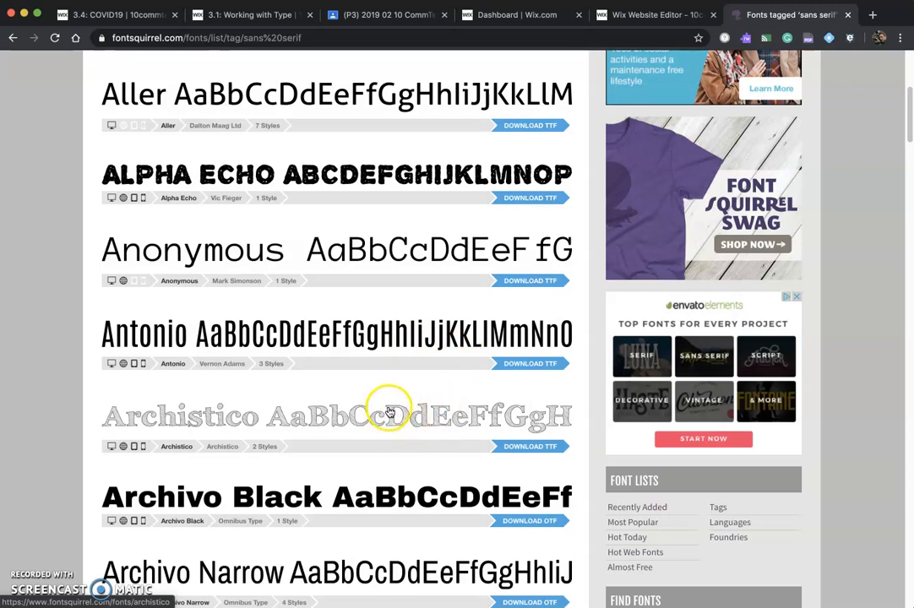
{"action": "scroll", "coordinate": [389, 412], "scroll_direction": "down", "scroll_amount": 5}
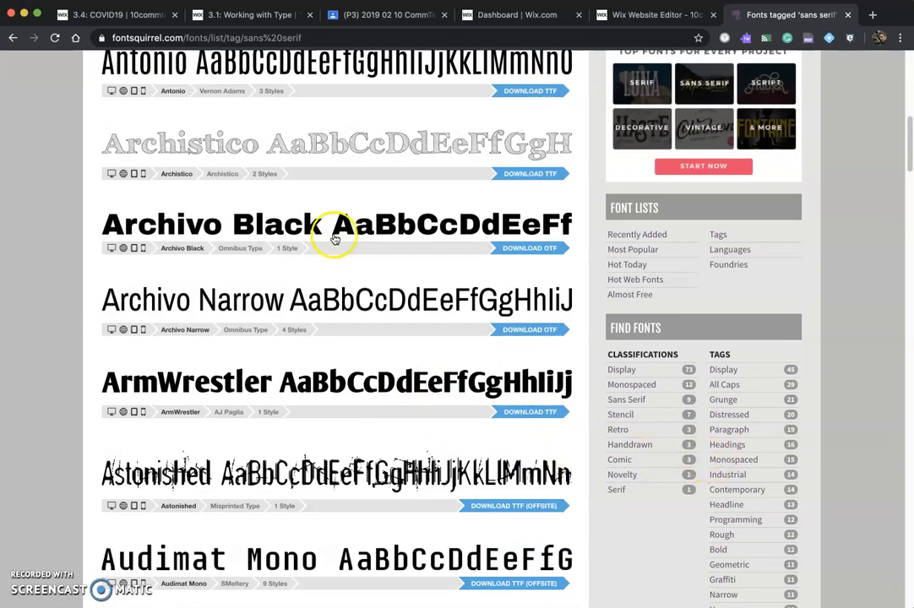
{"action": "scroll", "coordinate": [336, 240], "scroll_direction": "up", "scroll_amount": 10}
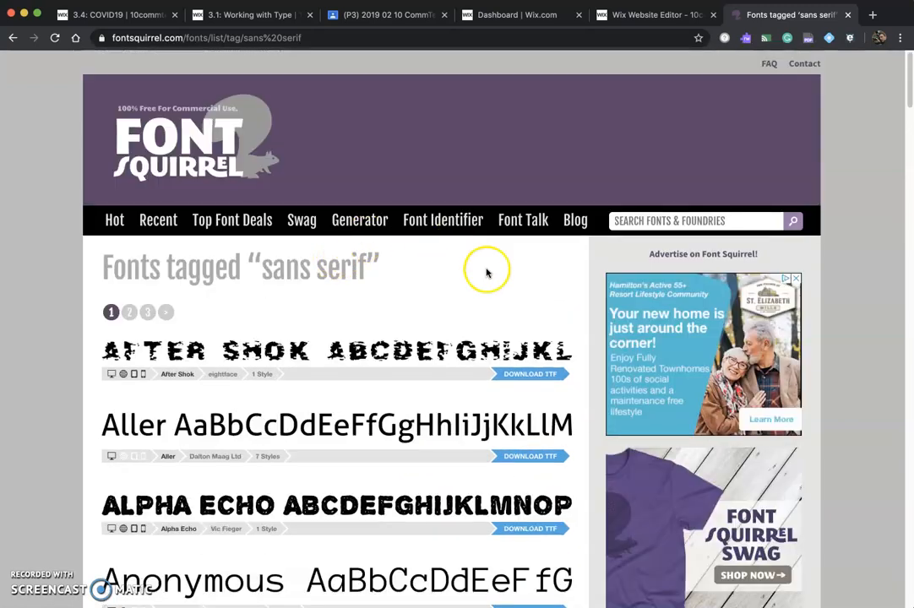
{"action": "left_click", "coordinate": [848, 15]}
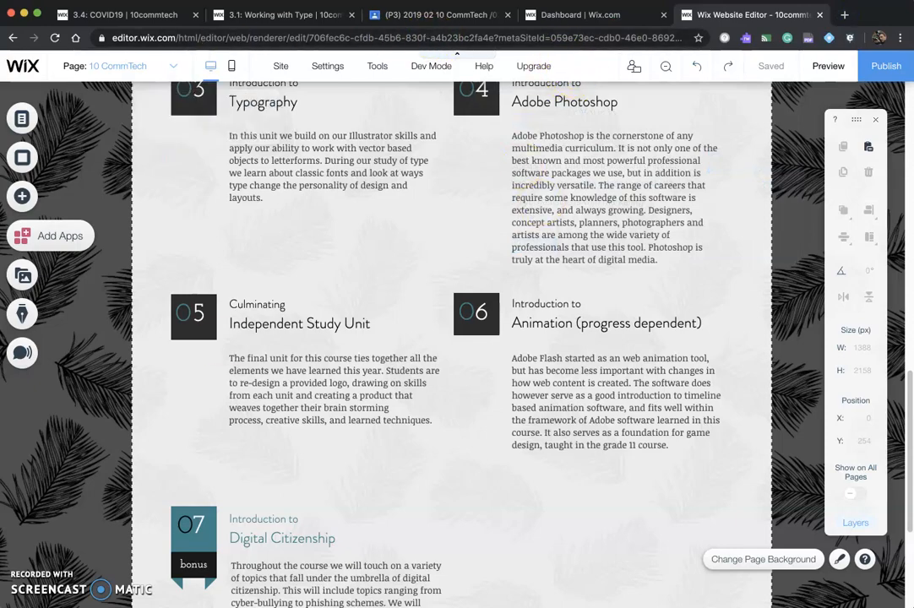
- Switch back to Illustrator and move the text object slightly down and left
{"action": "key", "text": "super+Tab"}
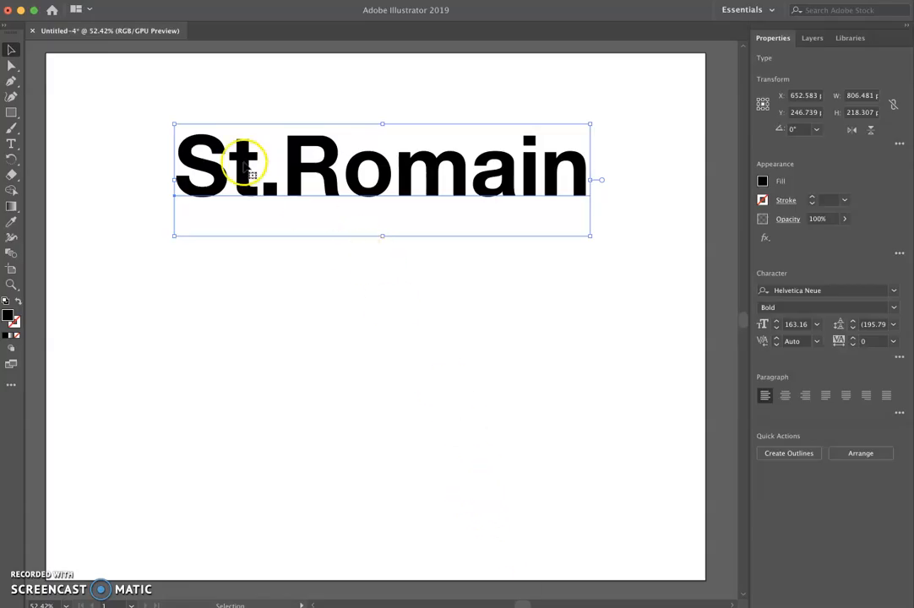
{"action": "left_click_drag", "start_coordinate": [249, 181], "coordinate": [237, 192]}
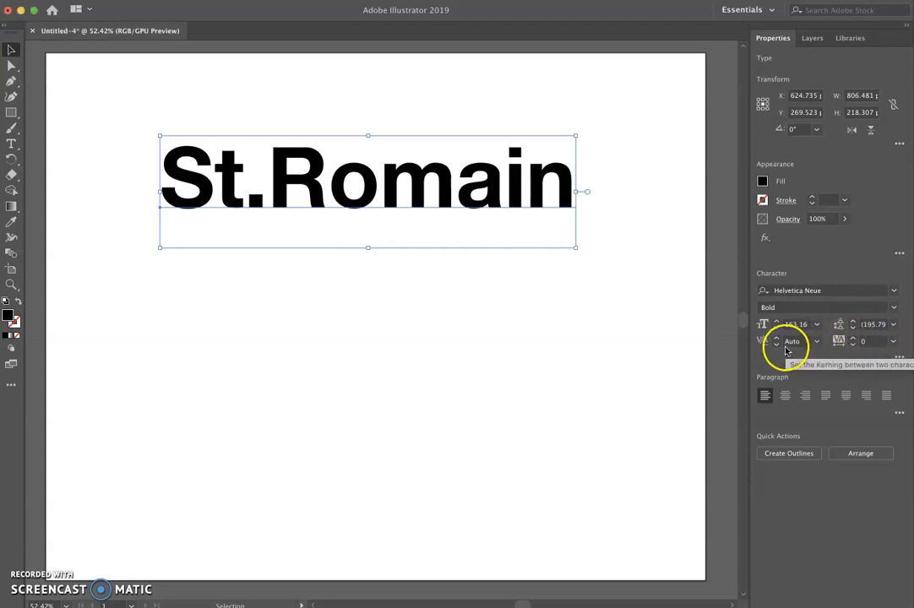
- Open the Character panel and place it on the canvas below the text
{"action": "left_click", "coordinate": [240, 0]}
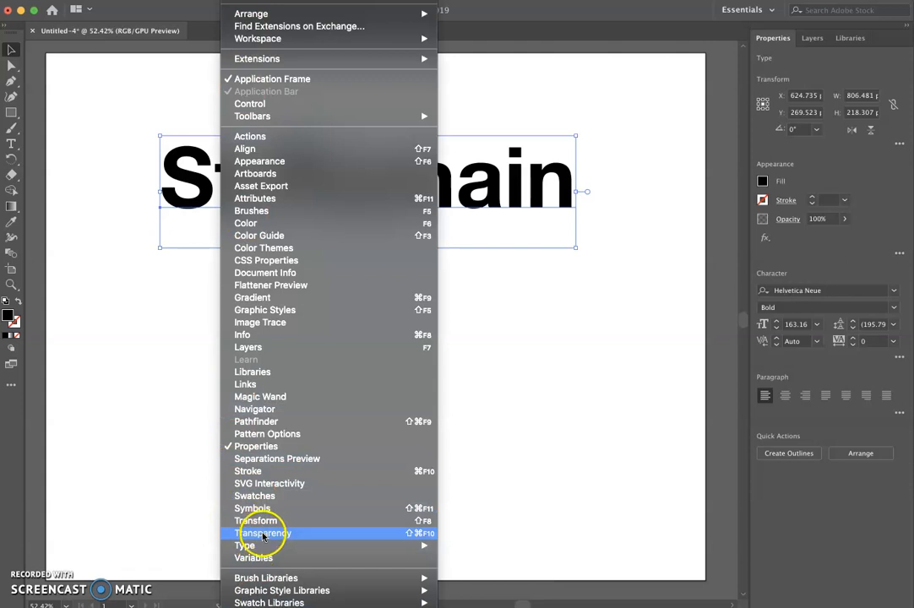
{"action": "mouse_move", "coordinate": [383, 546]}
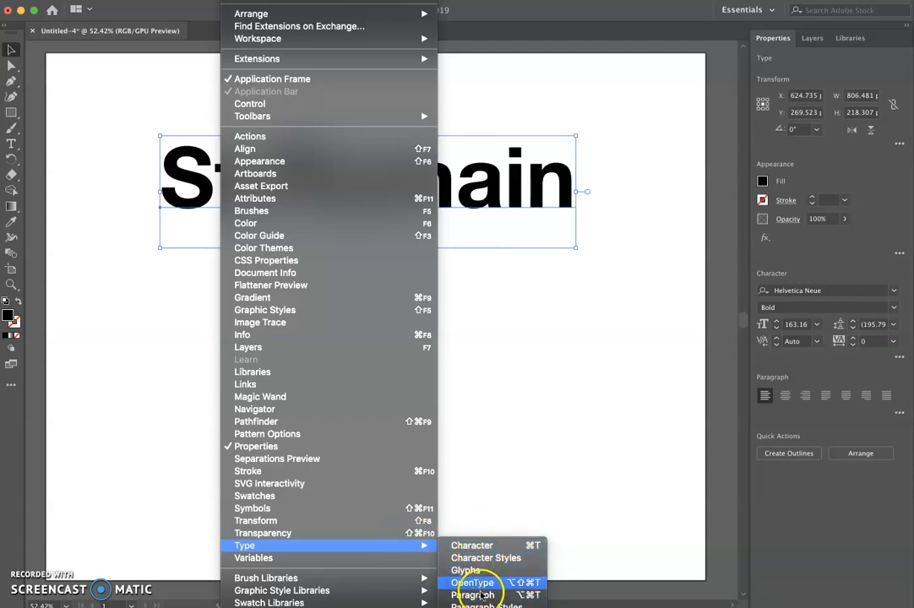
{"action": "left_click", "coordinate": [479, 546]}
{"action": "left_click_drag", "start_coordinate": [396, 61], "coordinate": [214, 270]}
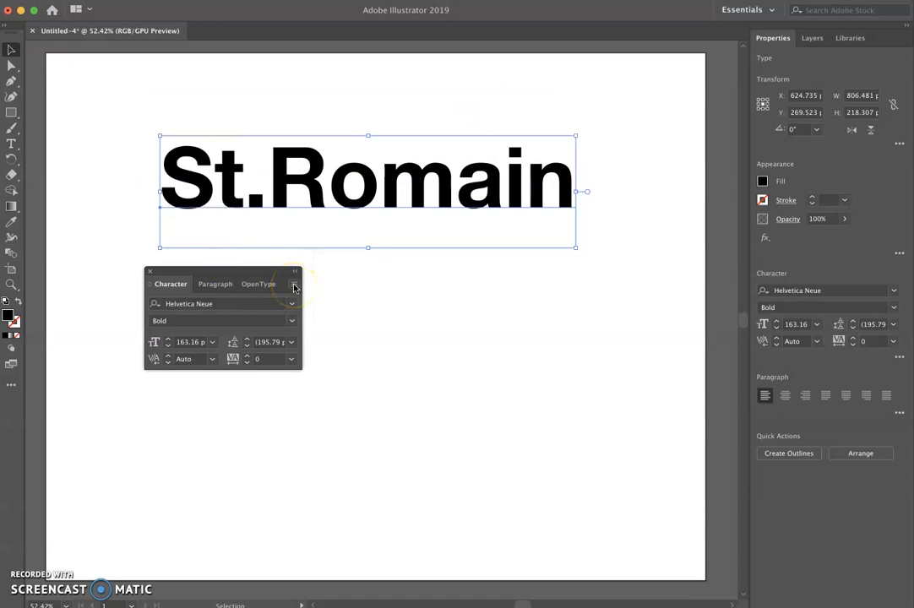
- Show the Character panel's full options and reposition the panel slightly lower on the canvas
{"action": "left_click", "coordinate": [294, 287]}
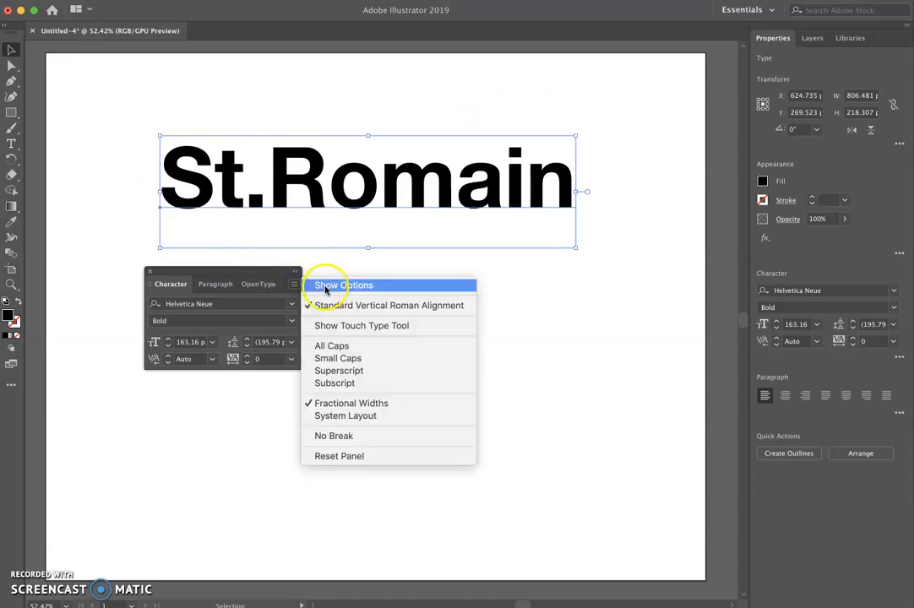
{"action": "left_click", "coordinate": [324, 287]}
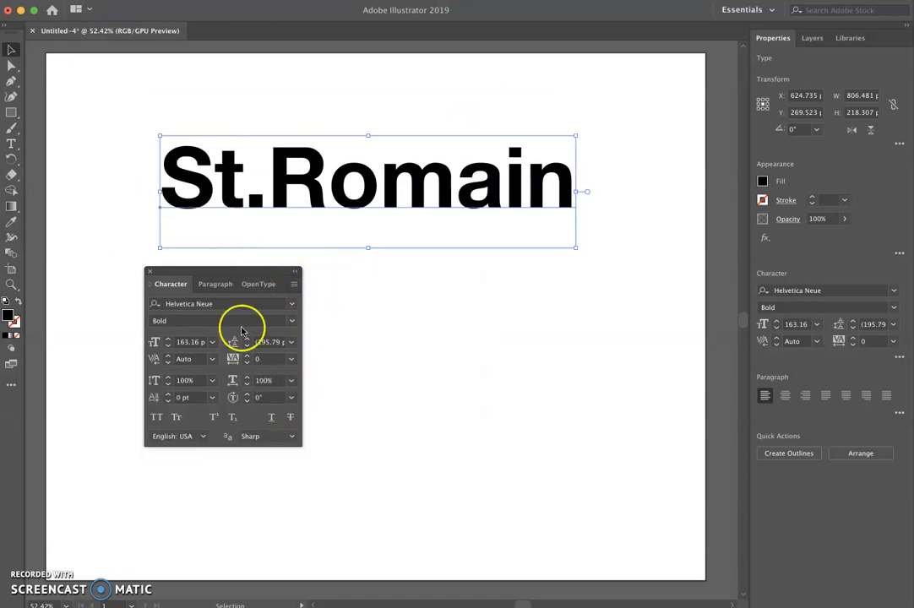
{"action": "left_click_drag", "start_coordinate": [216, 284], "coordinate": [196, 338]}
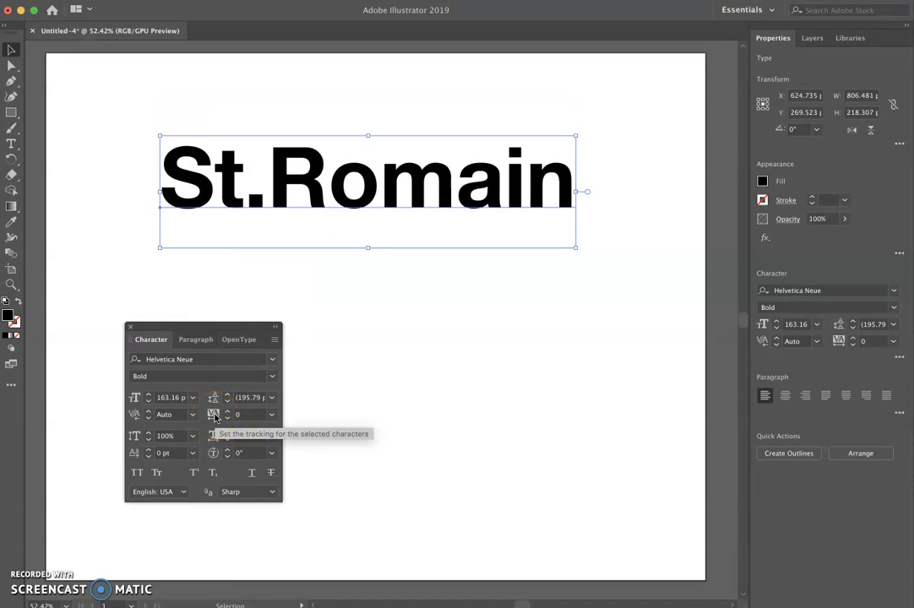
- Try several tracking values on the name and set tracking back to 0
{"action": "left_click", "coordinate": [132, 420]}
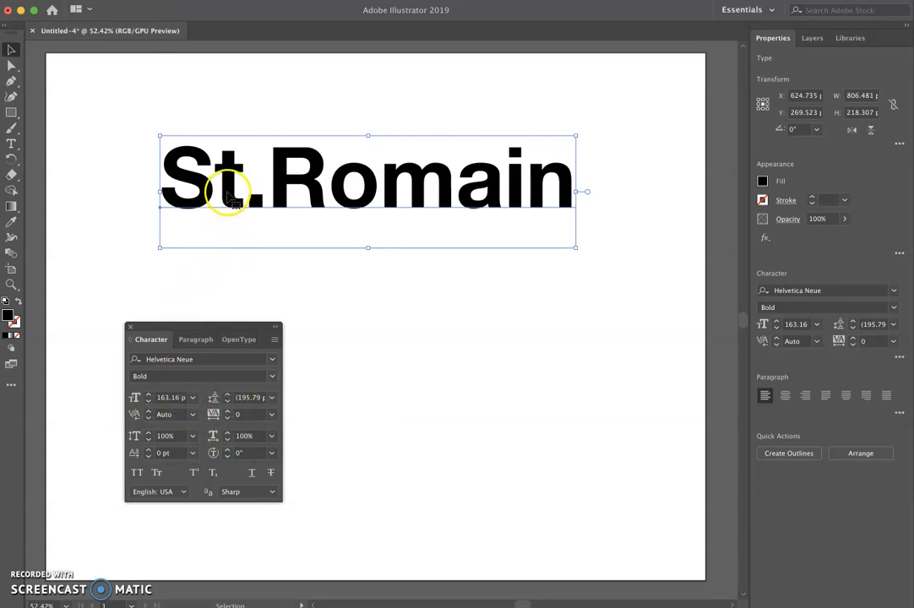
{"action": "left_click", "coordinate": [271, 414]}
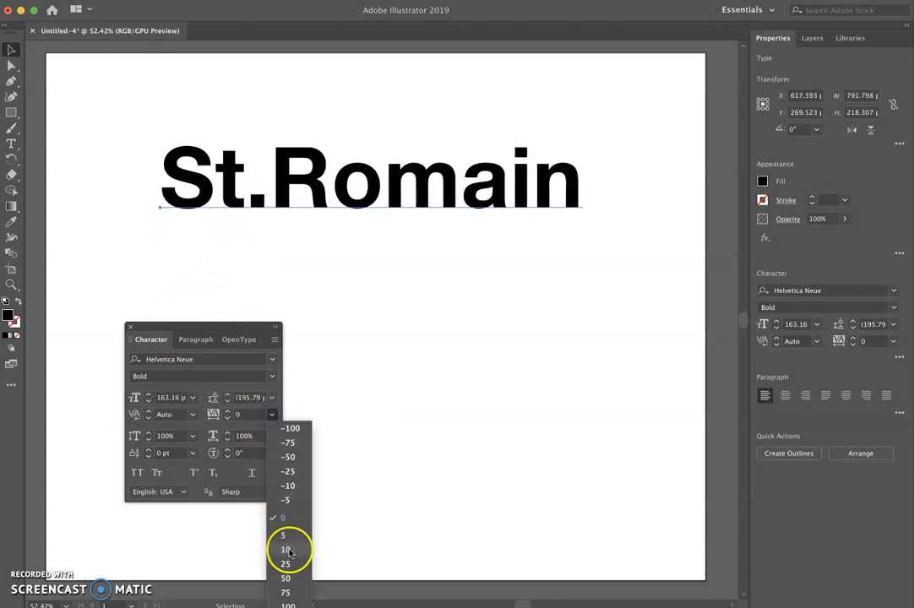
{"action": "left_click", "coordinate": [285, 591]}
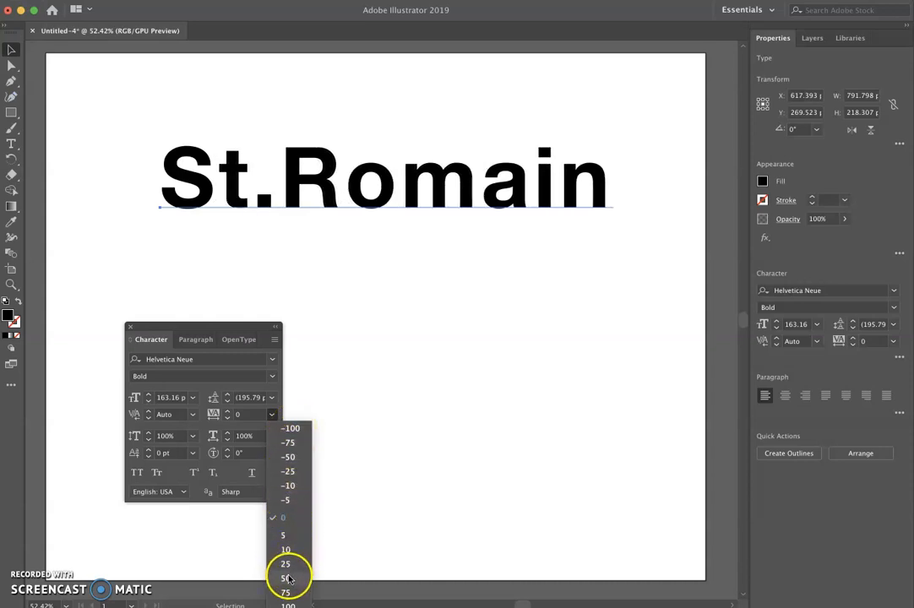
{"action": "left_click", "coordinate": [284, 518]}
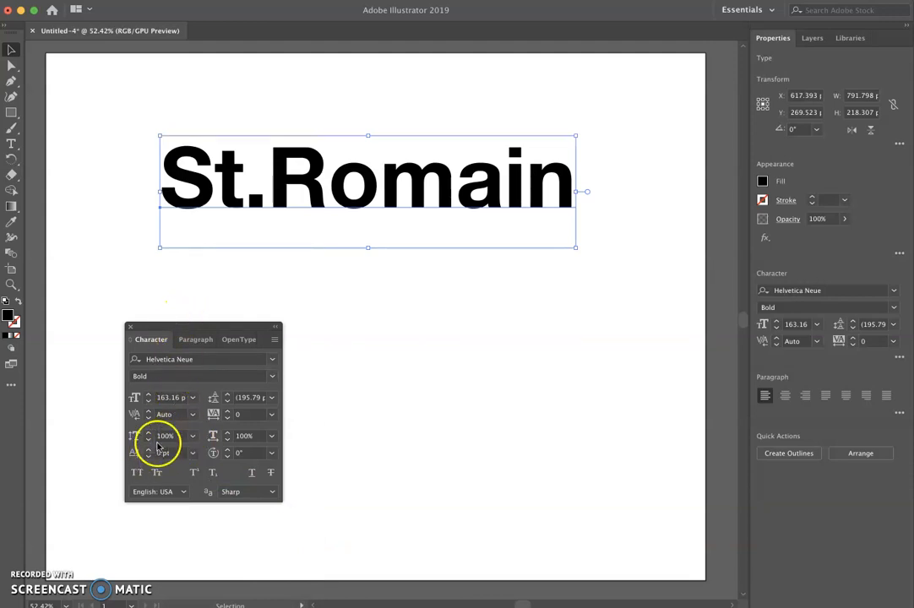
- Enter the name's text and set the kerning after the period to -75
{"action": "left_click", "coordinate": [191, 414]}
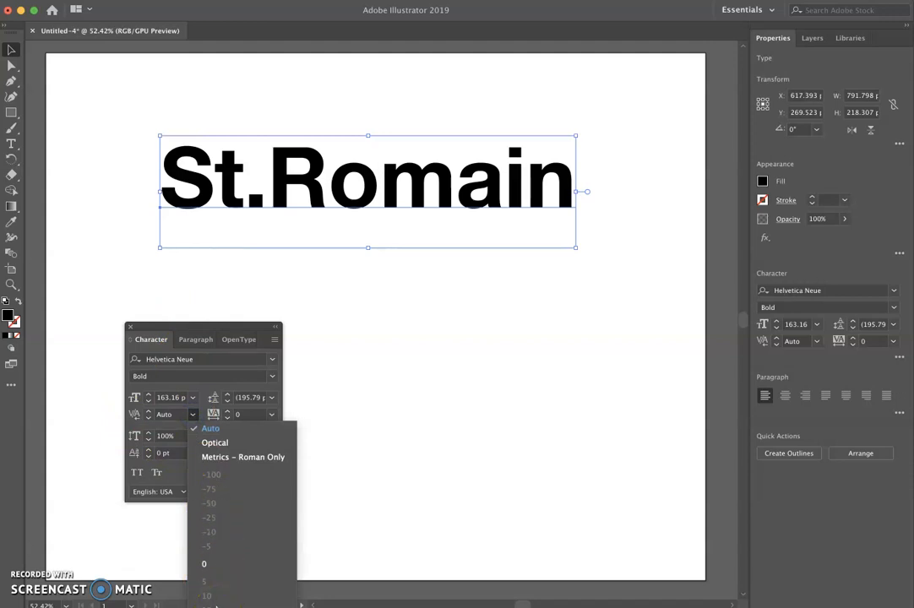
{"action": "left_click", "coordinate": [318, 187]}
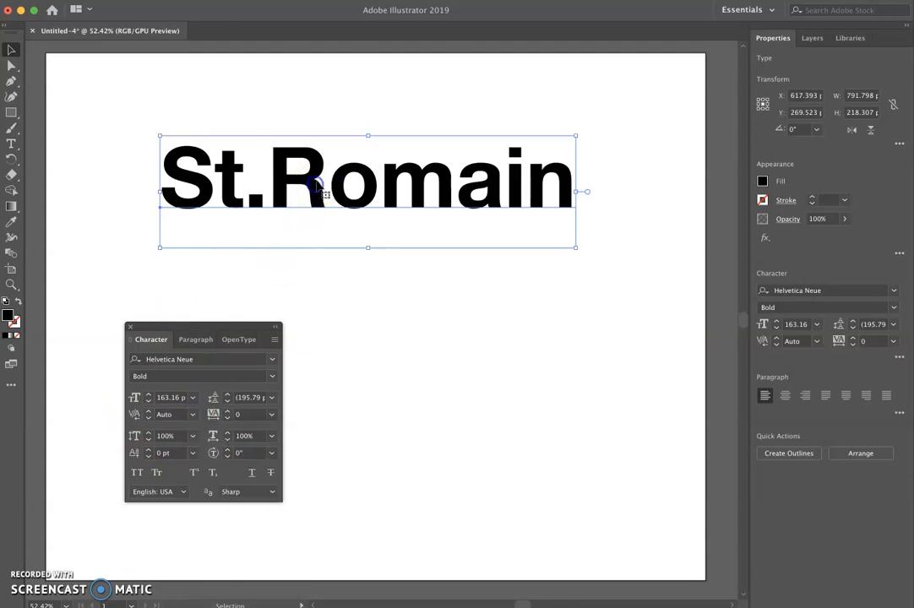
{"action": "double_click", "coordinate": [302, 178]}
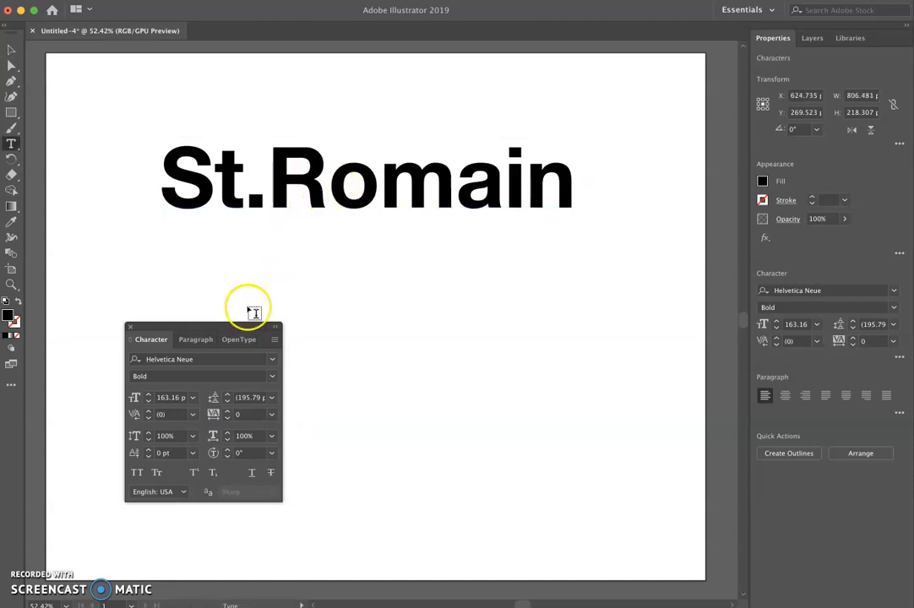
{"action": "left_click", "coordinate": [191, 413]}
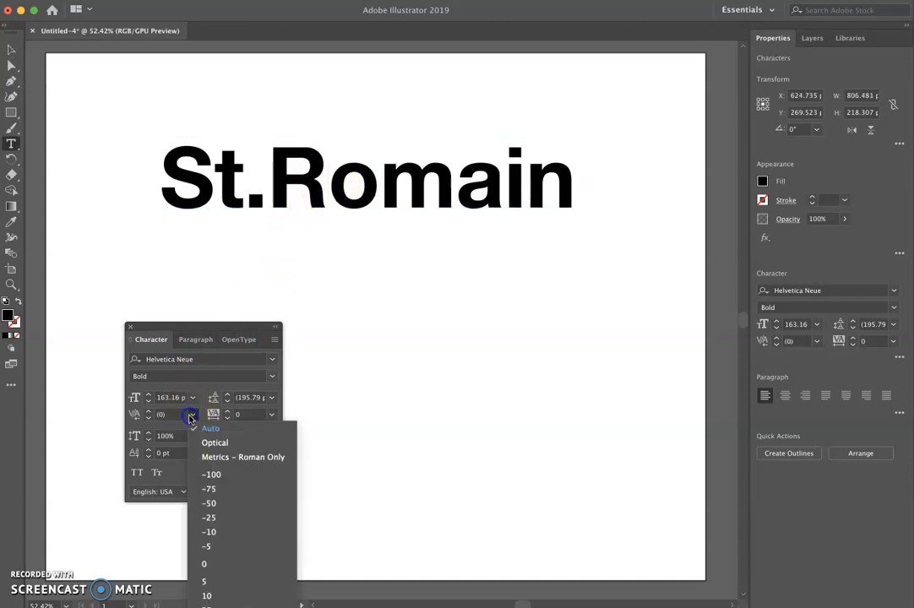
{"action": "left_click", "coordinate": [212, 518]}
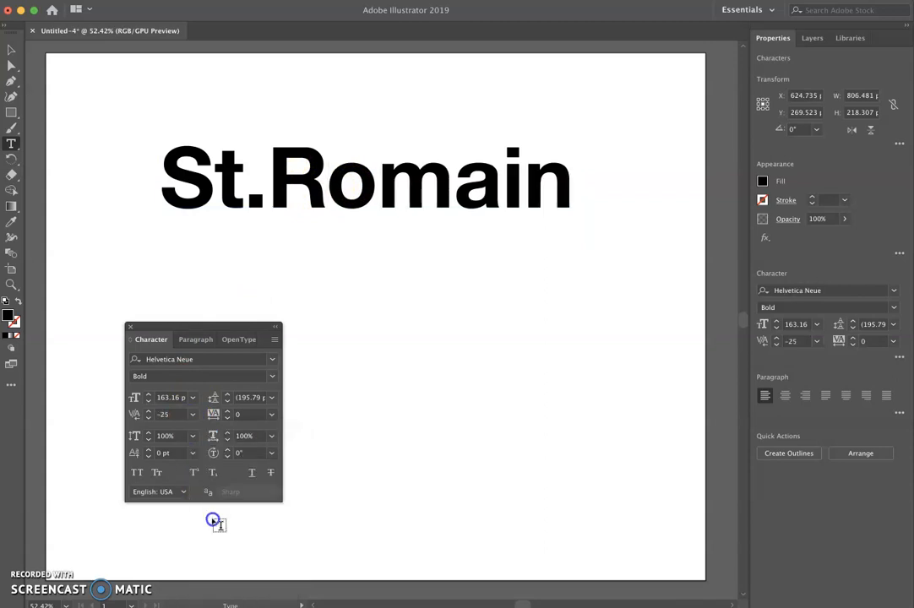
{"action": "left_click", "coordinate": [192, 414]}
{"action": "left_click", "coordinate": [205, 490]}
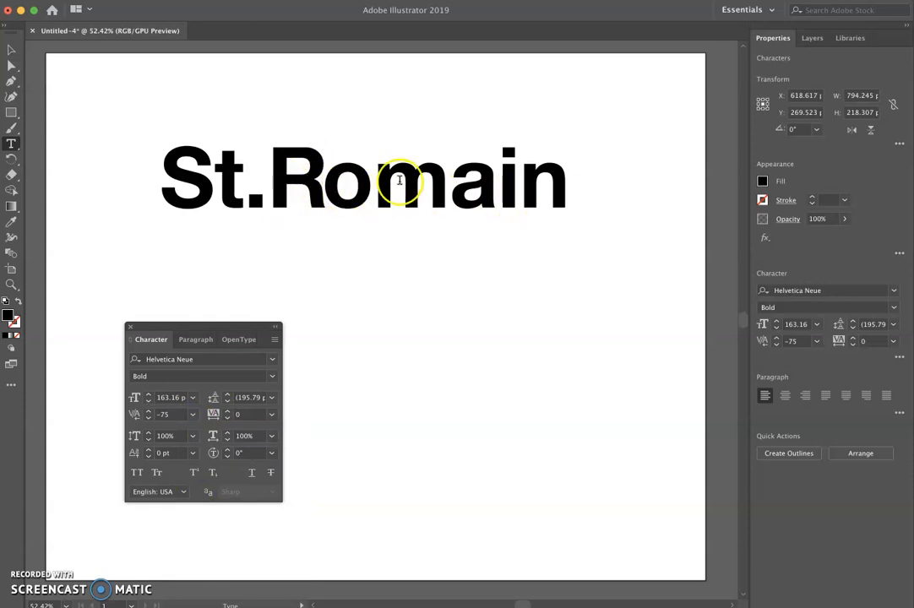
- Place the cursor between o and m and set the kerning there to -75
{"action": "left_click", "coordinate": [372, 180]}
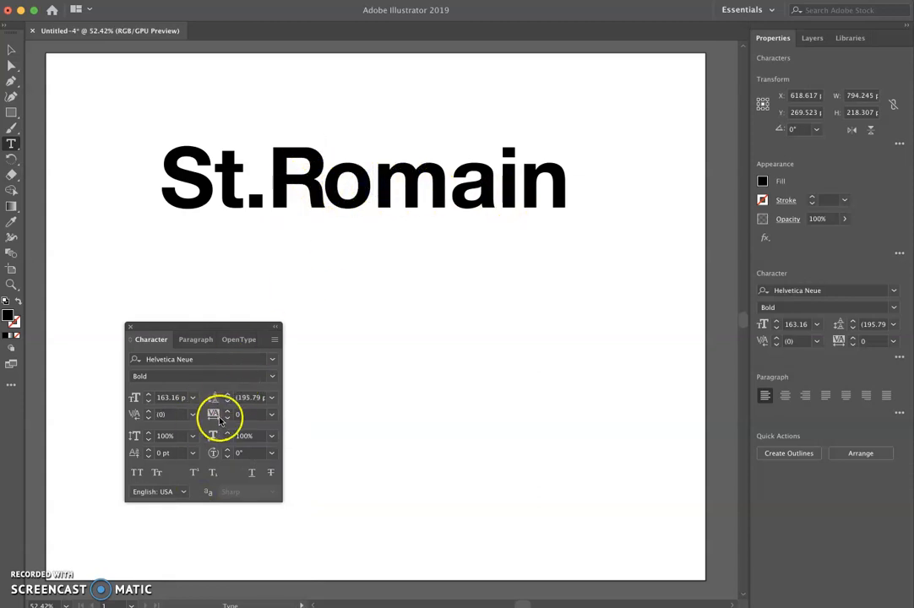
{"action": "left_click", "coordinate": [191, 414]}
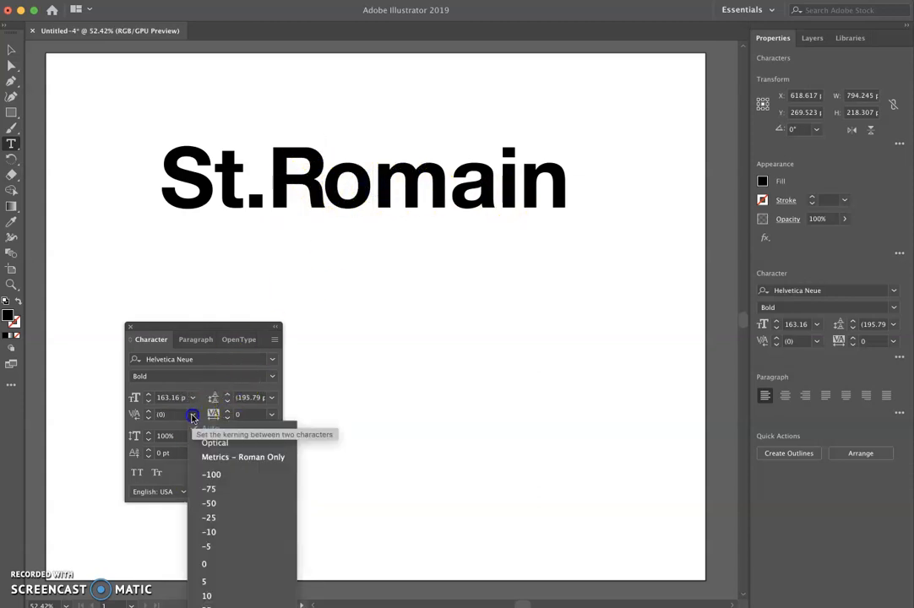
{"action": "left_click", "coordinate": [208, 488]}
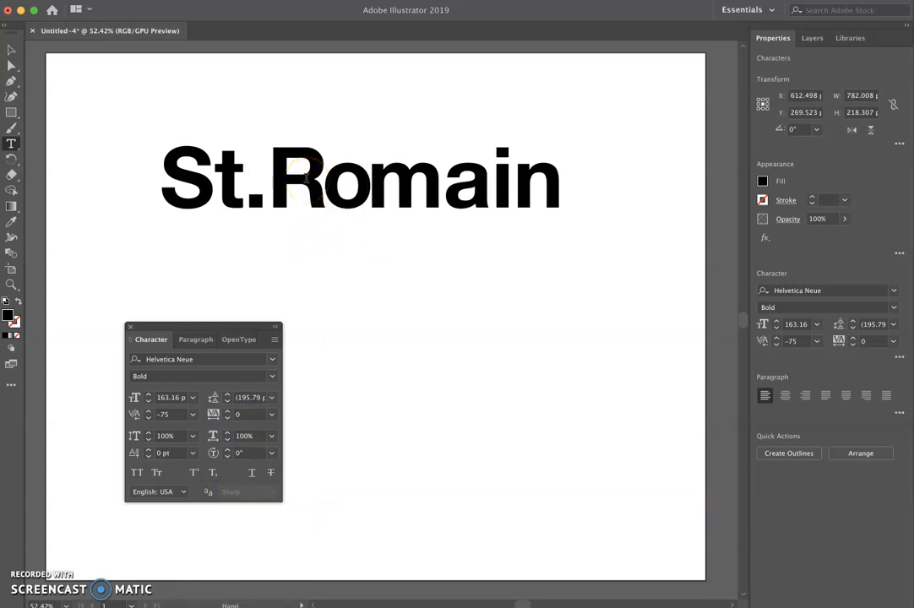
- Fine-tune the kerning around the period and R with repeated keyboard kerning nudges
{"action": "key", "text": "alt+Right"}
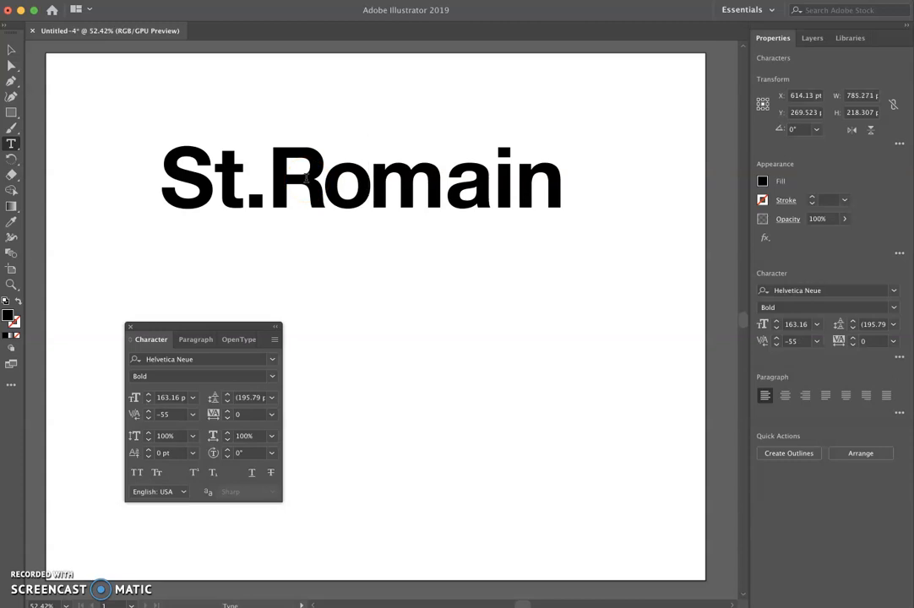
{"action": "key", "text": "Right"}
{"action": "key", "text": "alt+Left"}
{"action": "key", "text": "Right"}
{"action": "key", "text": "alt+Left"}
{"action": "key", "text": "alt+Left"}
{"action": "key", "text": "alt+Left"}
{"action": "key", "text": "alt+Left"}
{"action": "key", "text": "Right"}
{"action": "key", "text": "alt+Left"}
{"action": "key", "text": "alt+Left"}
{"action": "key", "text": "alt+Left"}
{"action": "key", "text": "alt+Left"}
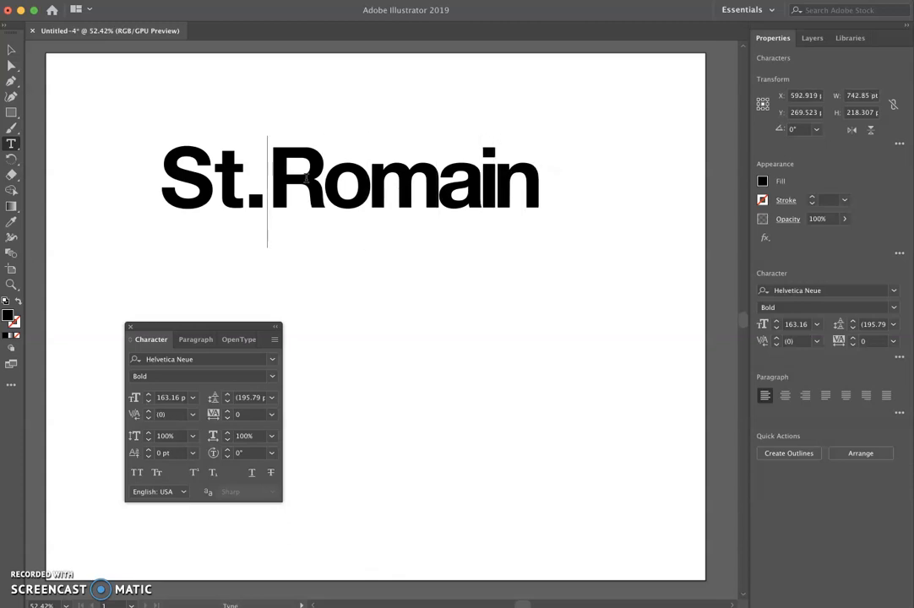
{"action": "key", "text": "alt+Left"}
{"action": "key", "text": "Left"}
{"action": "key", "text": "alt+Left"}
{"action": "key", "text": "alt+Left"}
{"action": "key", "text": "Left"}
{"action": "key", "text": "alt+Left"}
{"action": "key", "text": "alt+Left"}
{"action": "key", "text": "alt+Right"}
- Tighten the kerning between m and a with keyboard nudges and return to the Selection tool
{"action": "left_click", "coordinate": [422, 166]}
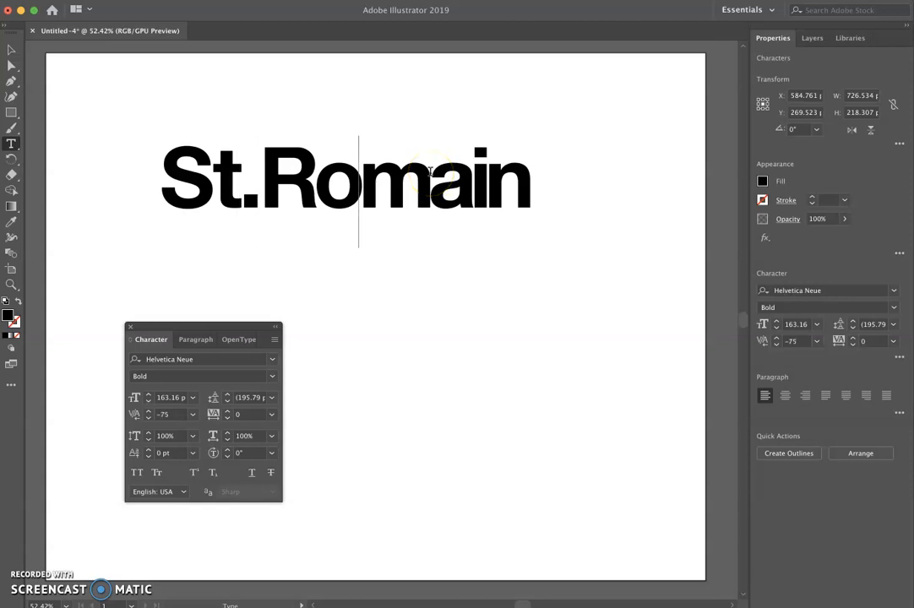
{"action": "key", "text": "alt+Right"}
{"action": "key", "text": "Right"}
{"action": "key", "text": "Right"}
{"action": "key", "text": "alt+Right"}
{"action": "left_click", "coordinate": [12, 49]}
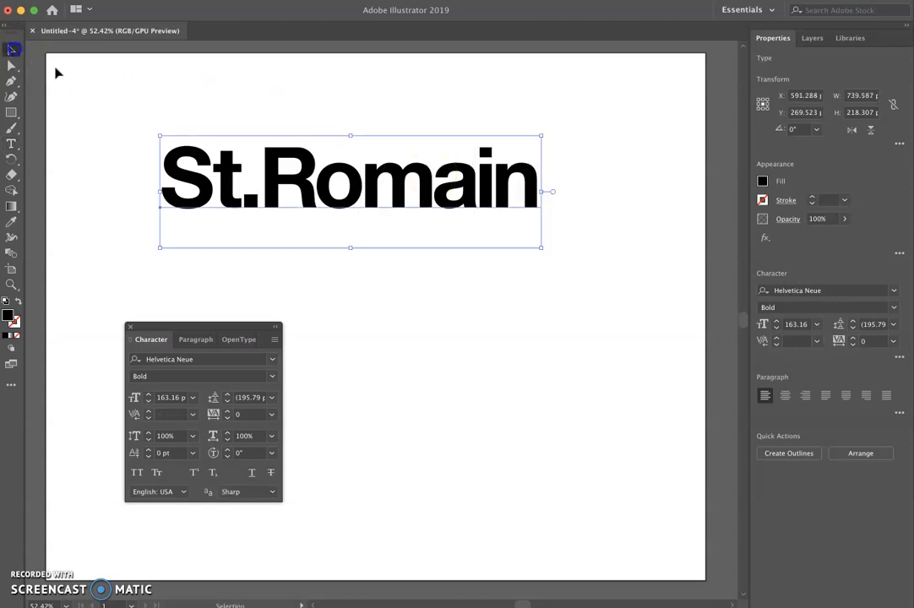
- Select all characters of the name and reset their kerning to Auto, then deselect
{"action": "left_click", "coordinate": [597, 242]}
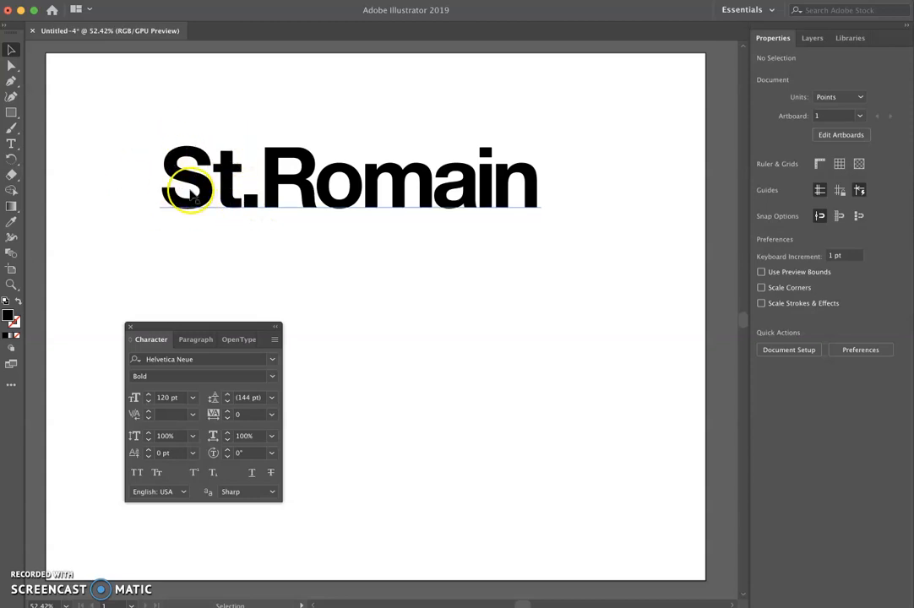
{"action": "key", "text": "t"}
{"action": "left_click_drag", "start_coordinate": [167, 173], "coordinate": [658, 180]}
{"action": "left_click", "coordinate": [192, 415]}
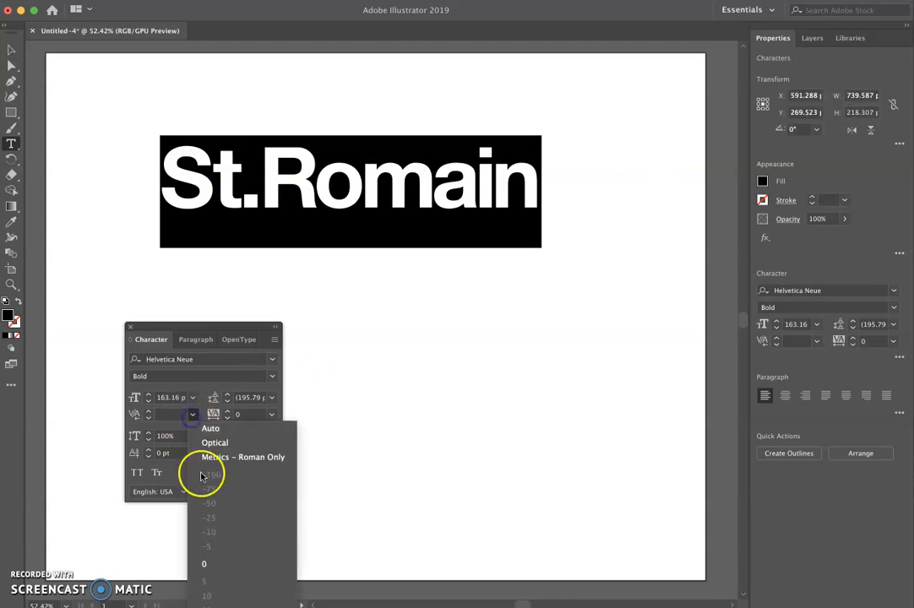
{"action": "left_click", "coordinate": [211, 424]}
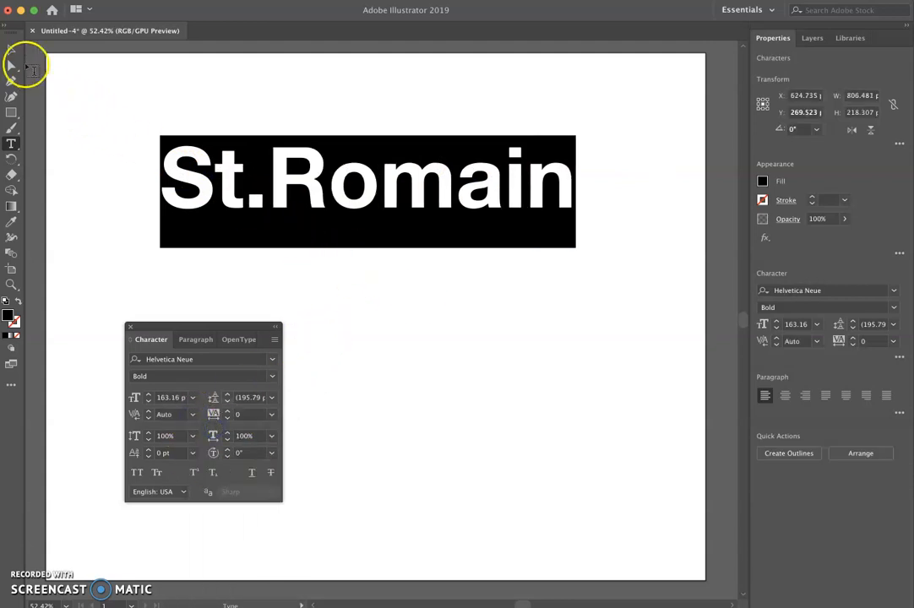
{"action": "left_click", "coordinate": [11, 49]}
{"action": "left_click", "coordinate": [440, 301]}
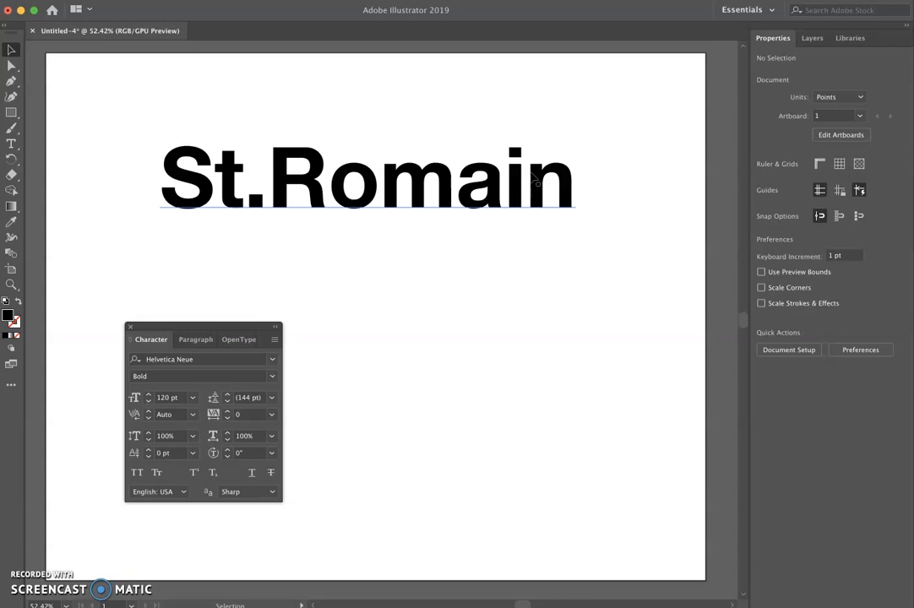
- Set the default tracking to -50 with nothing selected
{"action": "left_click", "coordinate": [271, 413]}
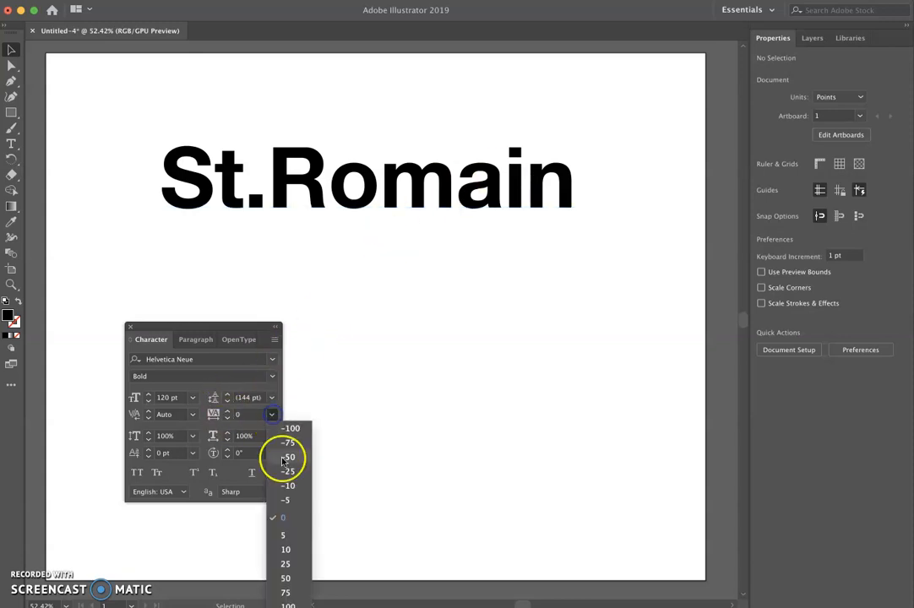
{"action": "left_click", "coordinate": [224, 161]}
{"action": "left_click", "coordinate": [12, 62]}
{"action": "left_click", "coordinate": [271, 414]}
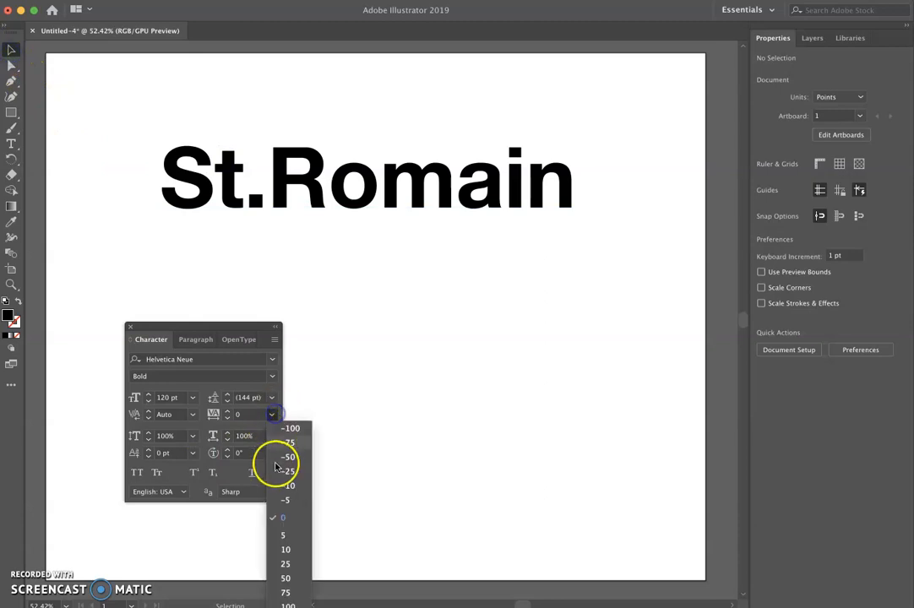
{"action": "left_click", "coordinate": [286, 456]}
{"action": "left_click", "coordinate": [271, 224]}
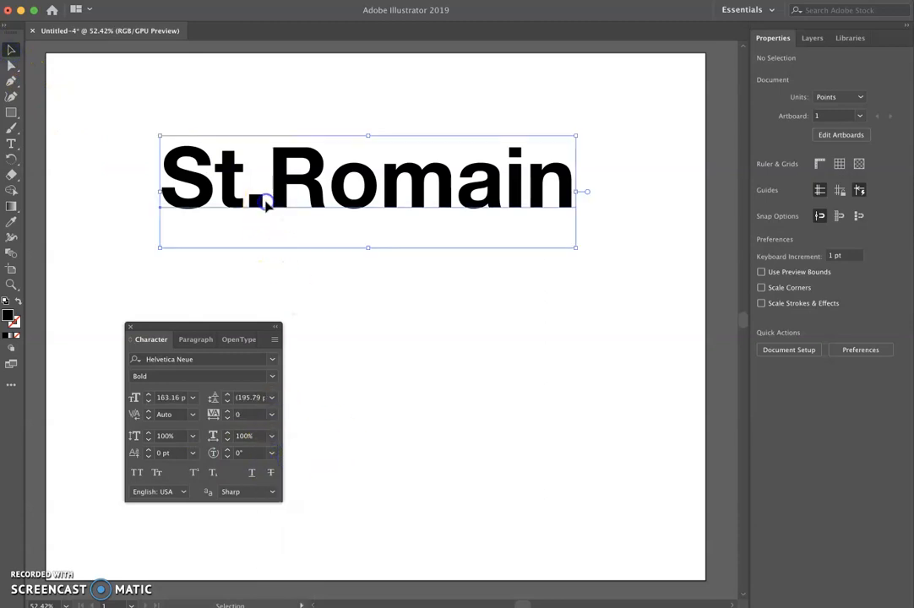
{"action": "left_click", "coordinate": [271, 416]}
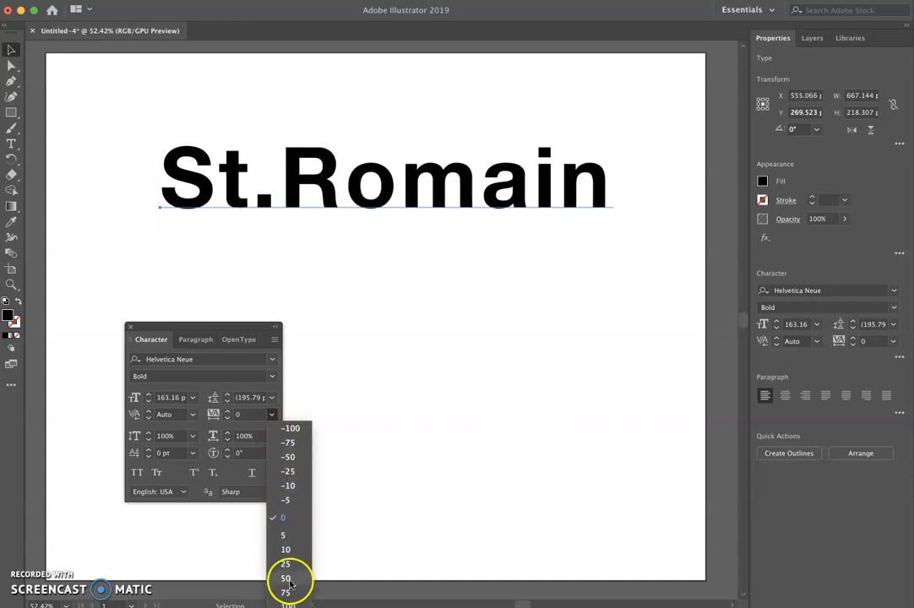
{"action": "left_click", "coordinate": [285, 517]}
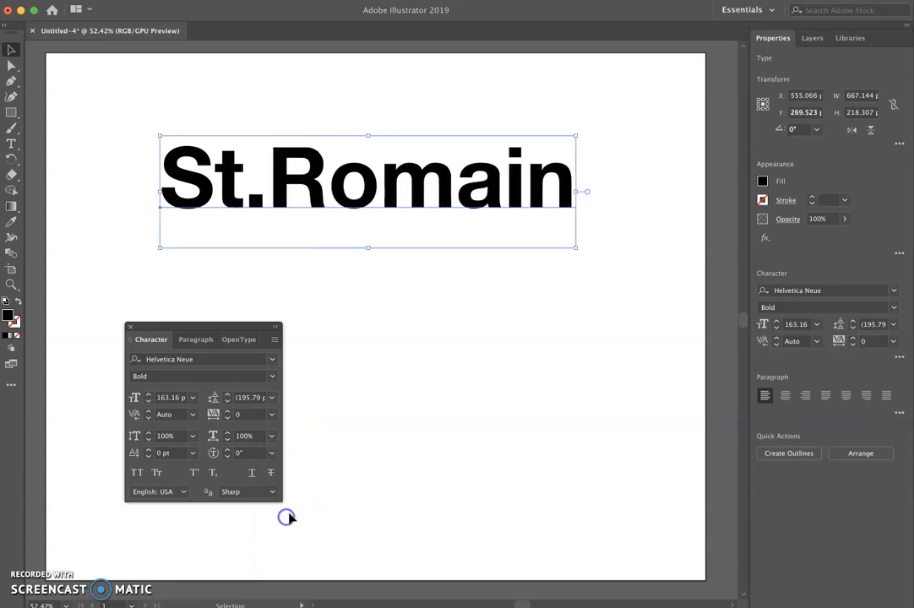
- Move the name higher on the artboard and set its font size to 60 pt
{"action": "left_click", "coordinate": [51, 80]}
{"action": "left_click_drag", "start_coordinate": [219, 201], "coordinate": [230, 145]}
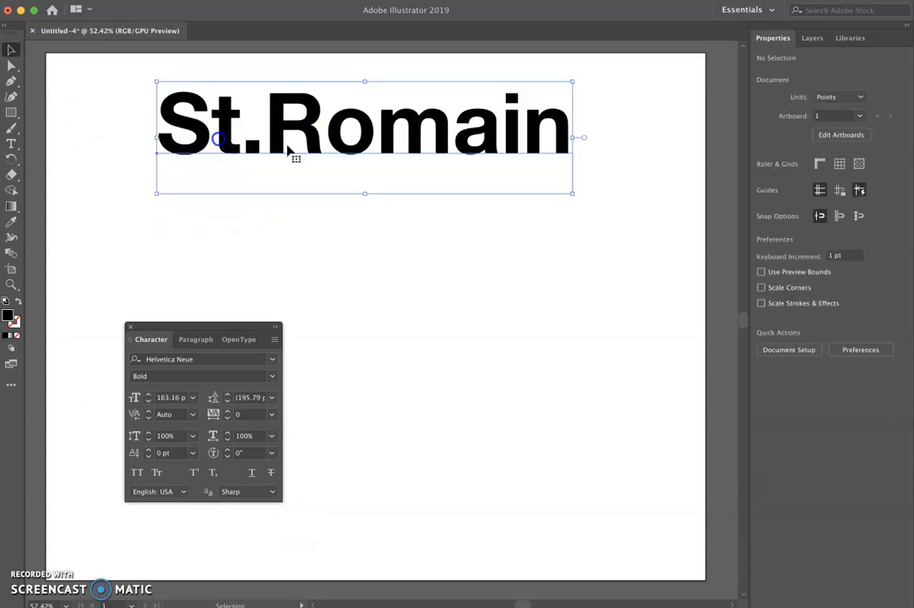
{"action": "left_click", "coordinate": [816, 324]}
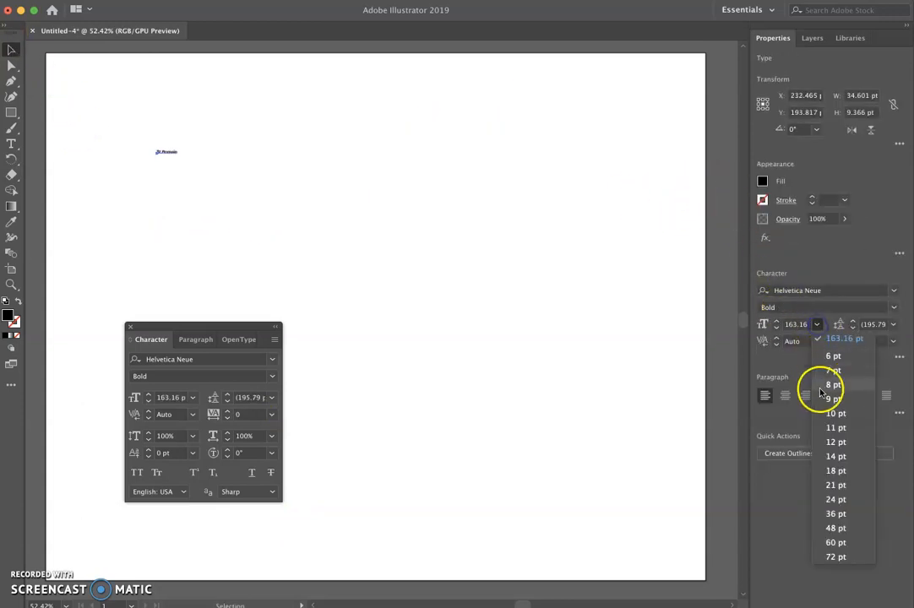
{"action": "left_click", "coordinate": [832, 543]}
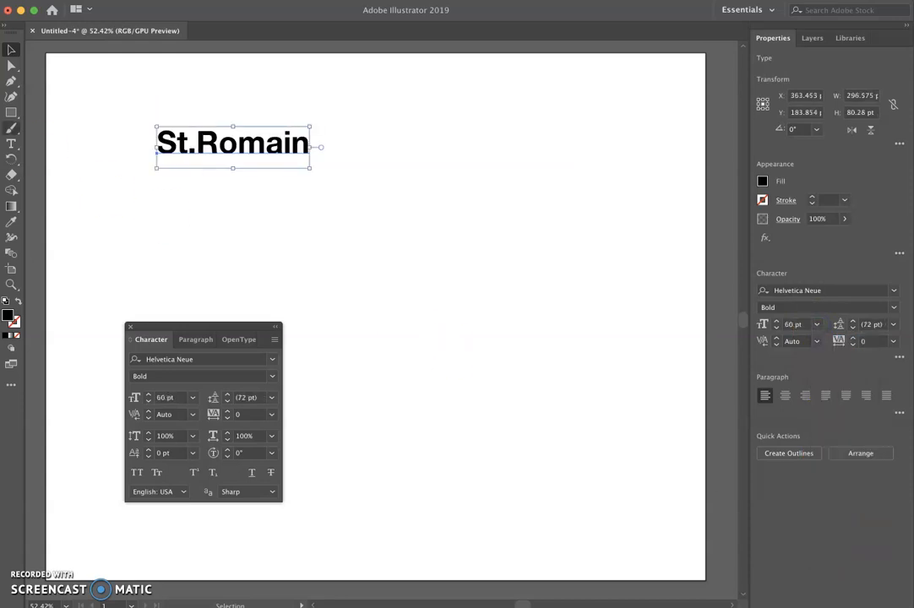
- Type test text z;jsdfljsadlfjlads beside the name, then delete that text object
{"action": "left_click", "coordinate": [11, 144]}
{"action": "left_click", "coordinate": [433, 160]}
{"action": "type", "text": "z;jsdfljsadlfjlads"}
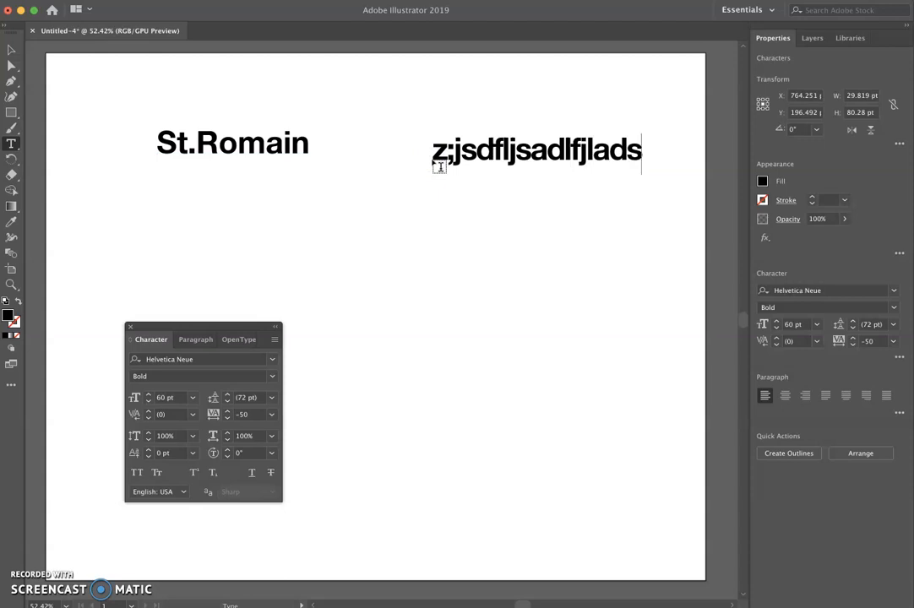
{"action": "left_click", "coordinate": [11, 49]}
{"action": "left_click", "coordinate": [385, 96]}
{"action": "left_click", "coordinate": [447, 149]}
{"action": "key", "text": "Delete"}
- Draw an area text box below the name and type "You can type in whatever you want and it will line break appropraitely for you."
{"action": "left_click", "coordinate": [11, 144]}
{"action": "left_click_drag", "start_coordinate": [158, 179], "coordinate": [608, 409]}
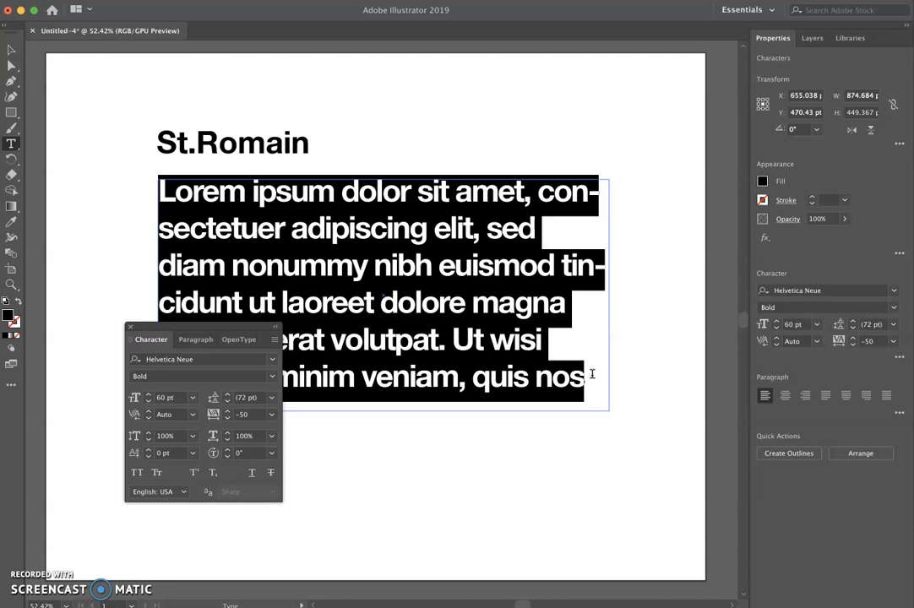
{"action": "type", "text": "You can type in whatev"}
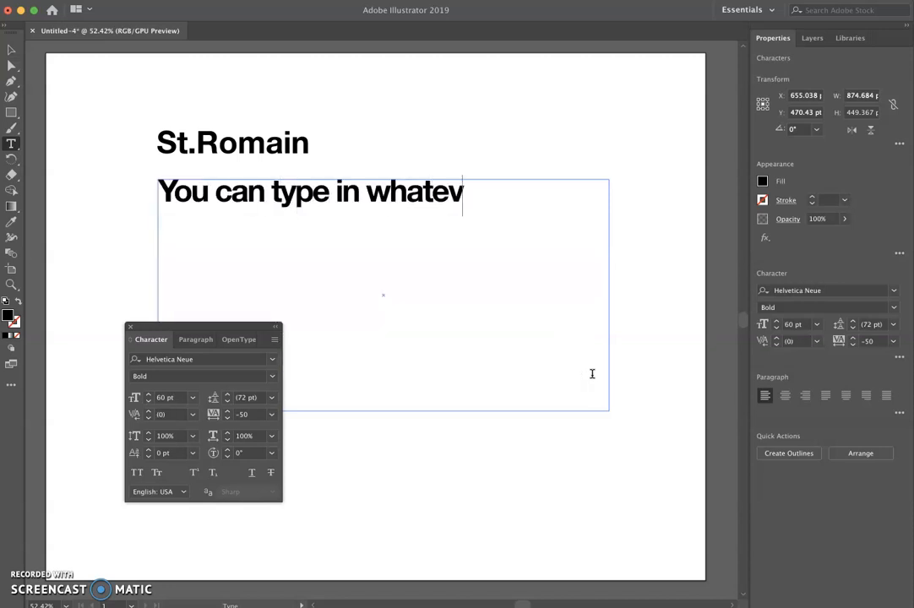
{"action": "type", "text": "er you want and i"}
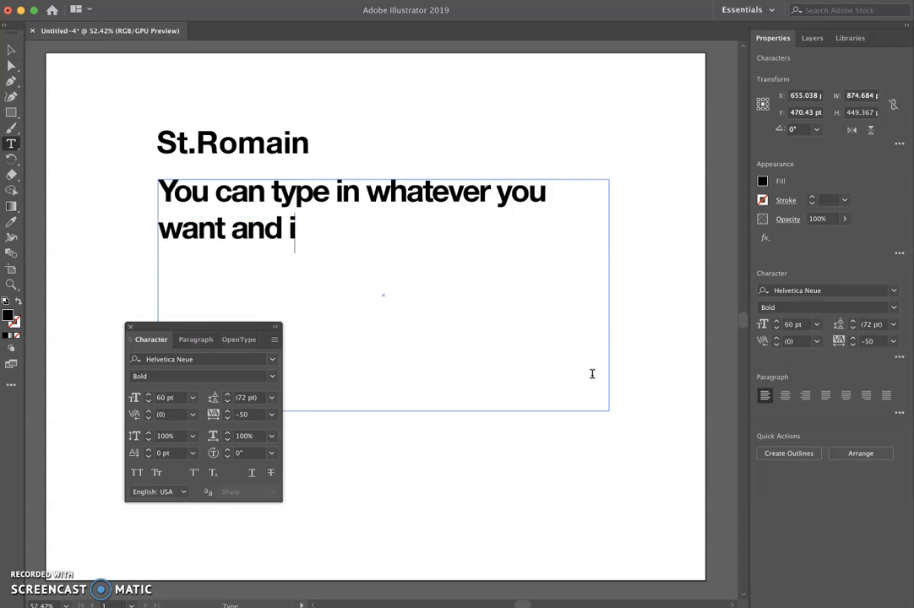
{"action": "type", "text": "t will line bre"}
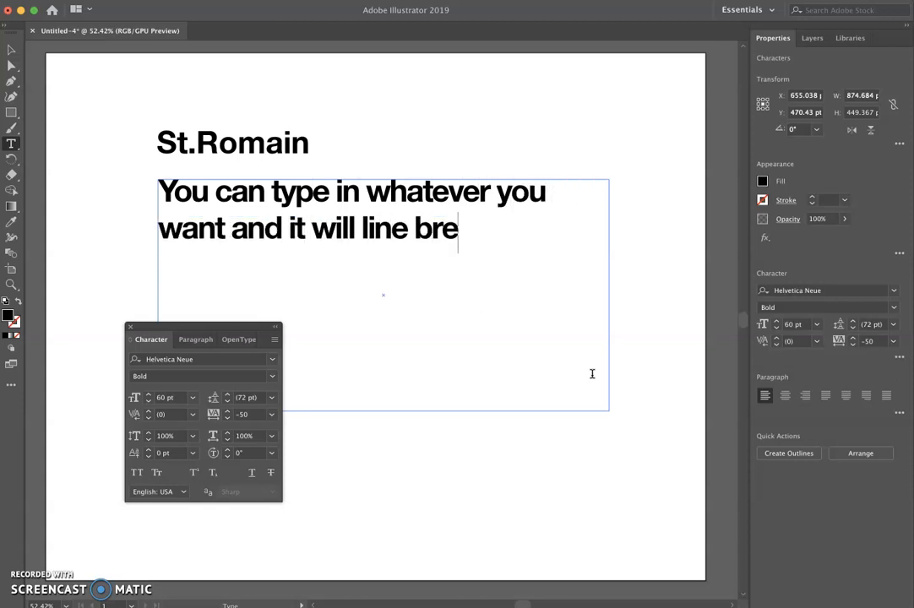
{"action": "type", "text": "ak appropraitely for you."}
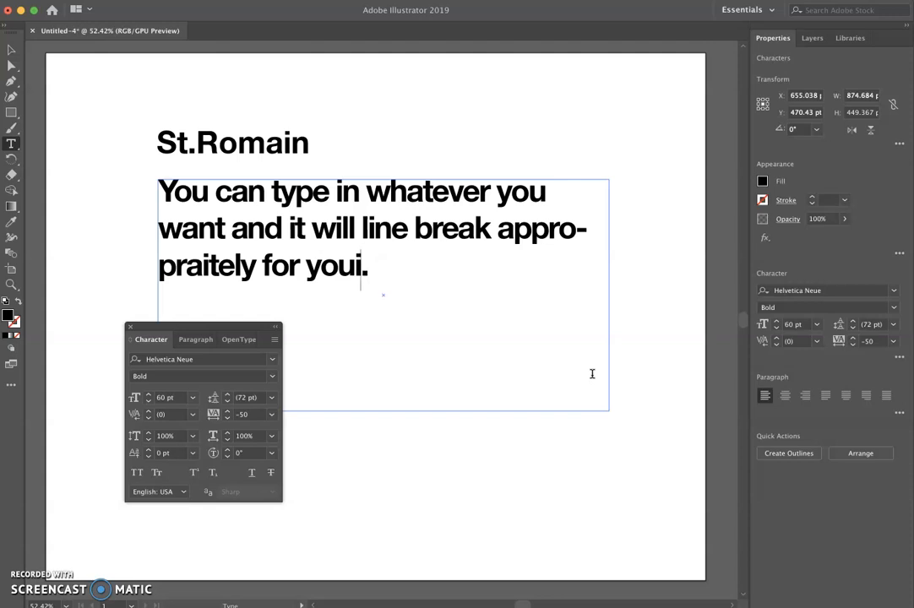
{"action": "left_click_drag", "start_coordinate": [576, 230], "coordinate": [585, 231]}
{"action": "left_click", "coordinate": [587, 231]}
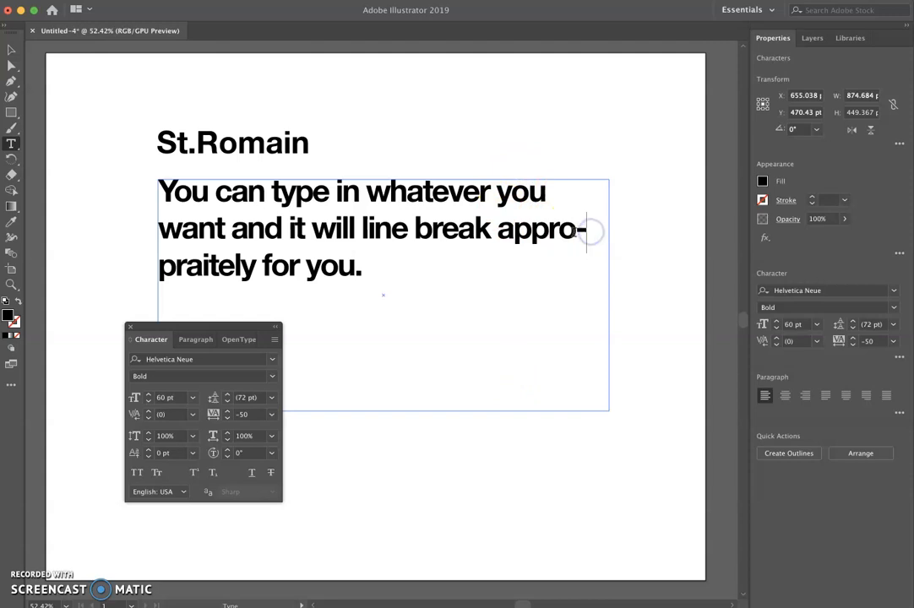
{"action": "left_click", "coordinate": [195, 340]}
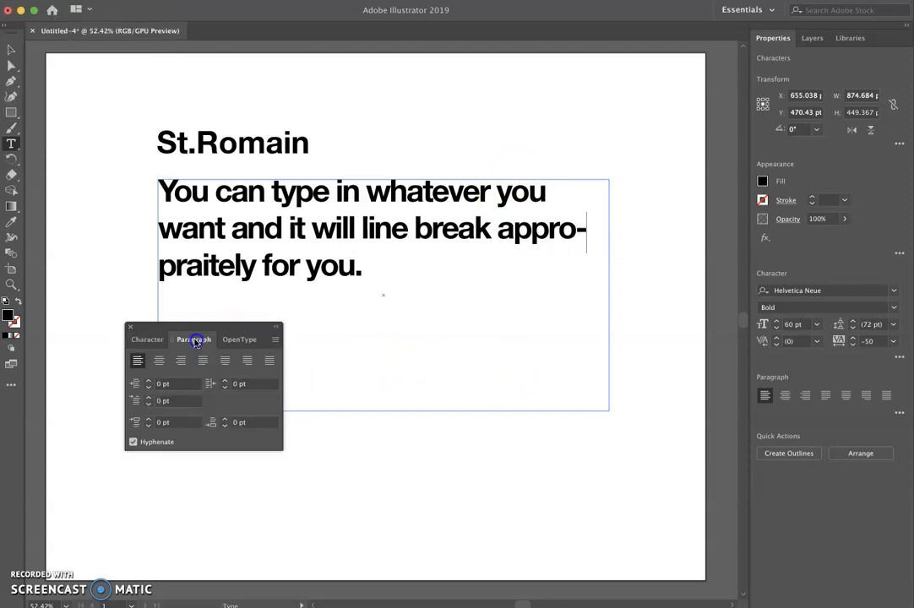
{"action": "left_click", "coordinate": [132, 441]}
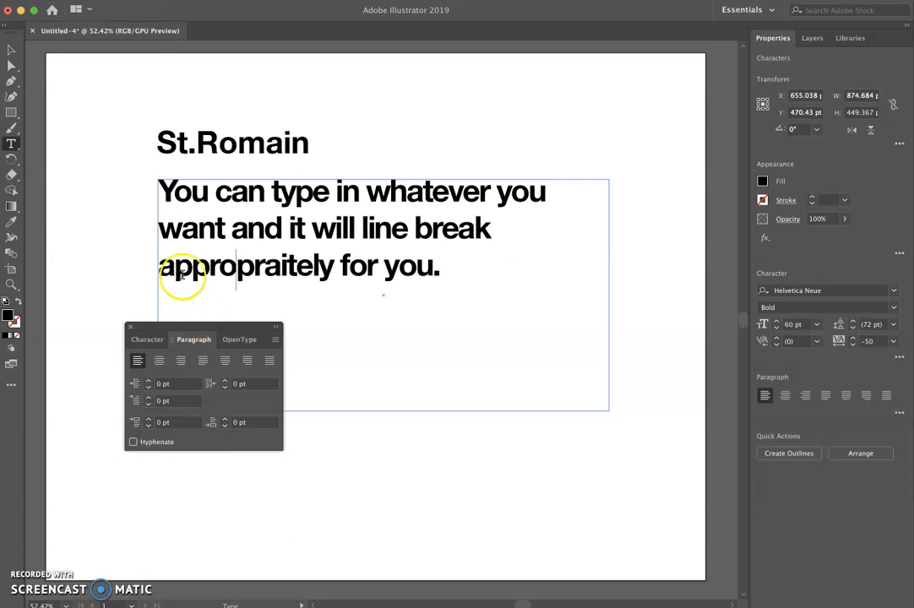
- Correct the misspelled word to "appropriately" and turn hyphenation back on for the area text object
{"action": "key", "text": "BackSpace"}
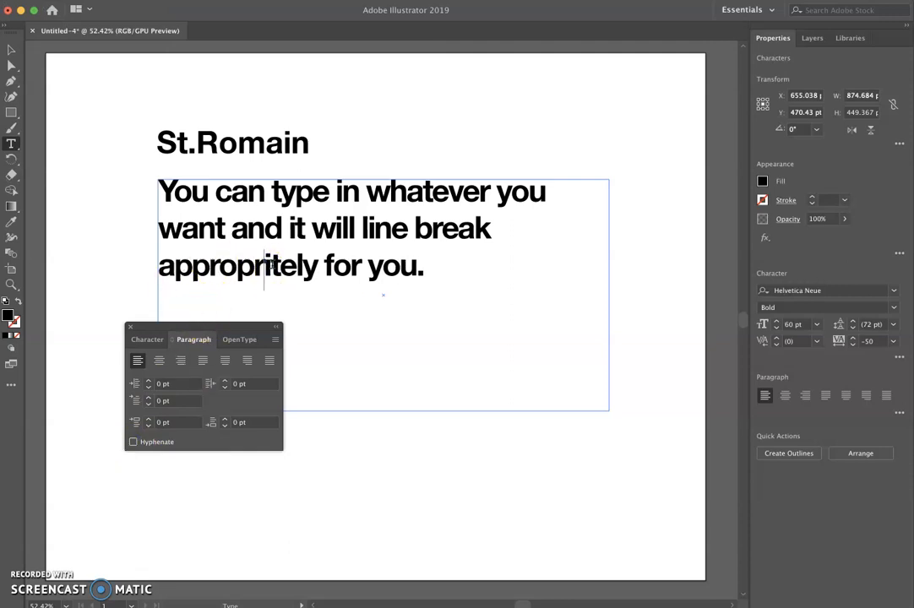
{"action": "type", "text": "a"}
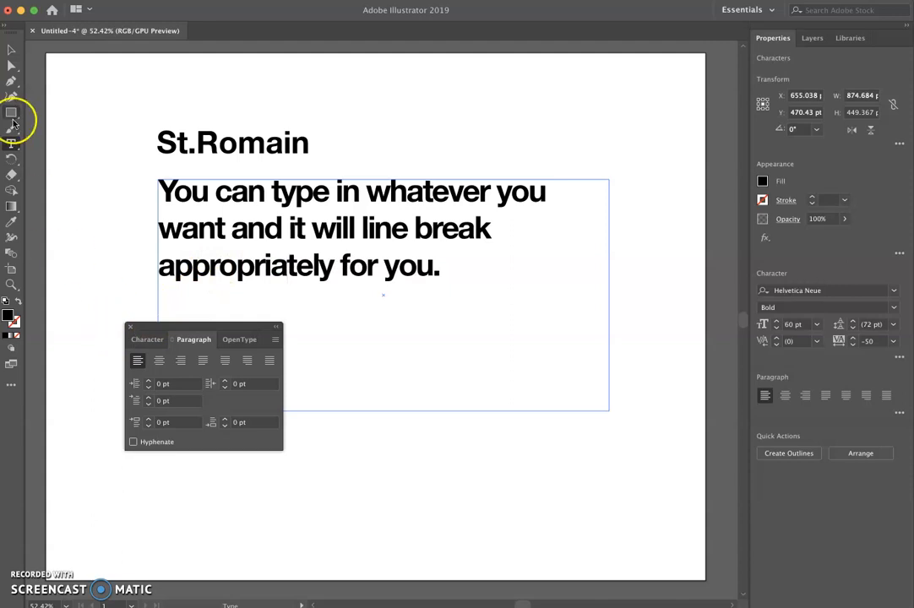
{"action": "left_click", "coordinate": [12, 52]}
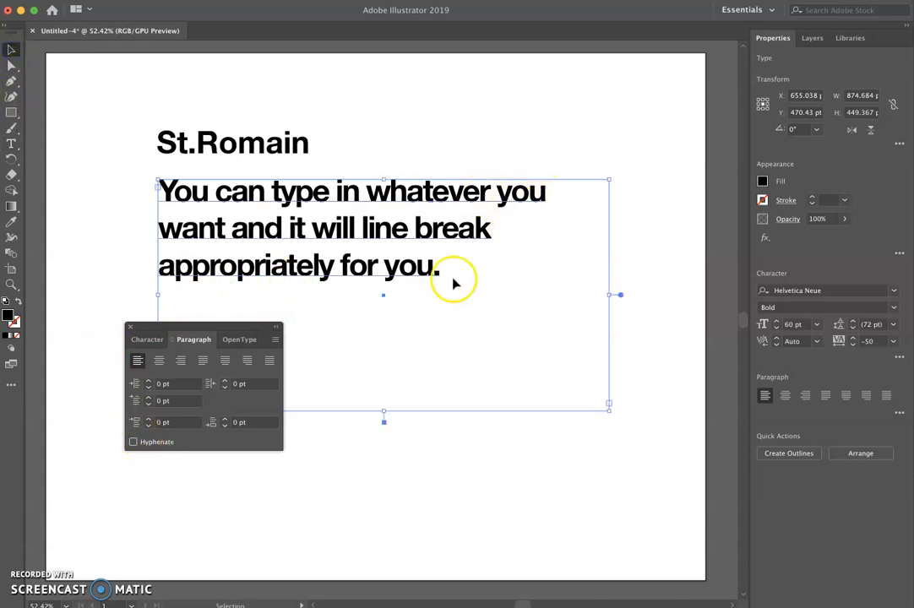
{"action": "left_click", "coordinate": [133, 442]}
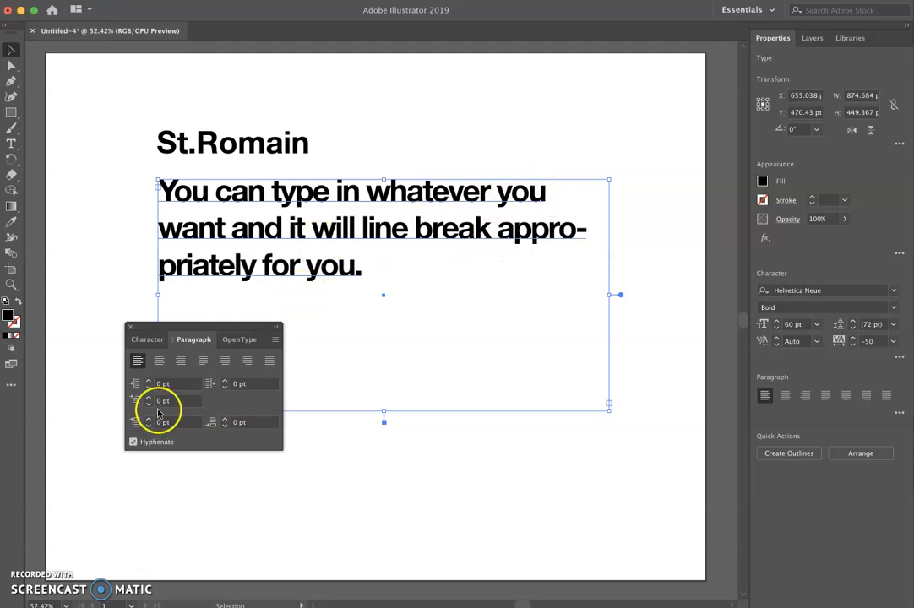
- Try right alignment and justify with last line centered on the paragraph, then return to left alignment
{"action": "left_click", "coordinate": [182, 361]}
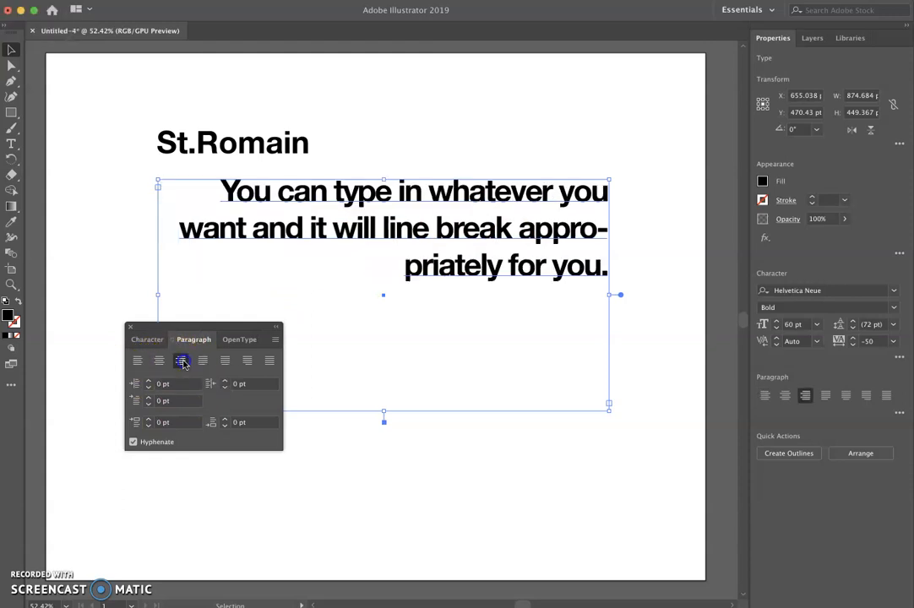
{"action": "left_click", "coordinate": [137, 361]}
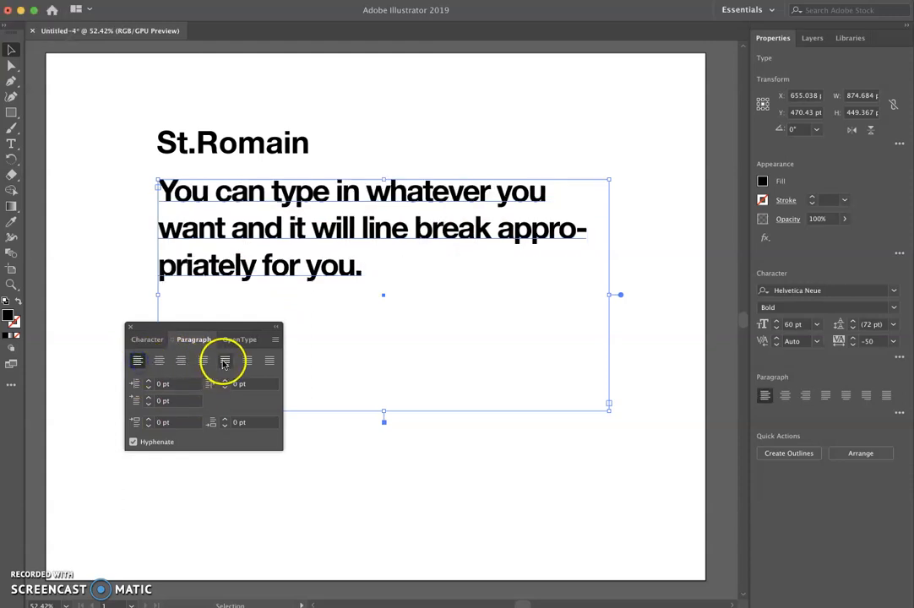
{"action": "left_click", "coordinate": [224, 362]}
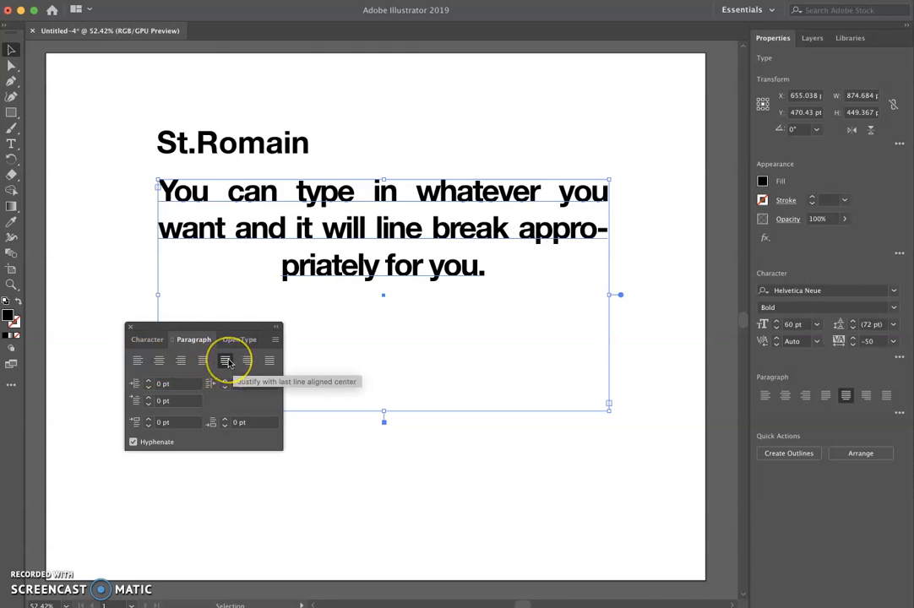
{"action": "left_click", "coordinate": [138, 361]}
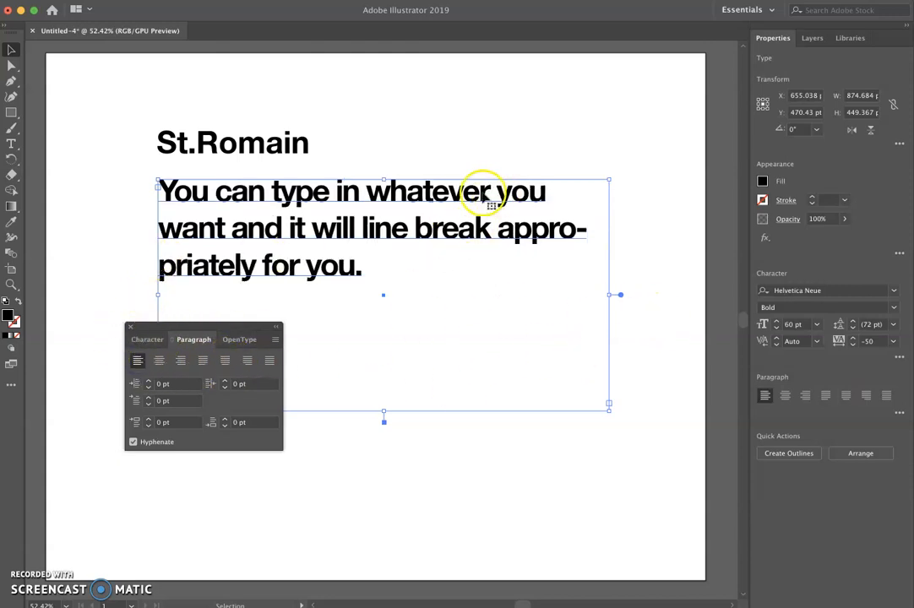
- Move the area text box lower on the artboard
{"action": "left_click", "coordinate": [481, 161]}
{"action": "left_click_drag", "start_coordinate": [485, 201], "coordinate": [485, 340]}
- Replace the name with two lines reading "Start typing like this" and "start a new line."
{"action": "double_click", "coordinate": [291, 150]}
{"action": "left_click_drag", "start_coordinate": [301, 151], "coordinate": [116, 133]}
{"action": "type", "text": "S"}
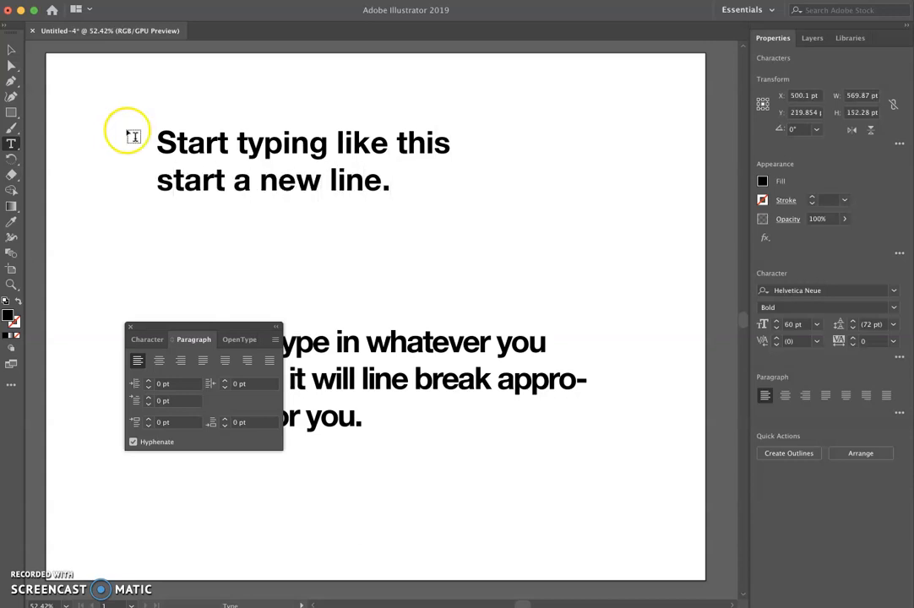
{"action": "left_click", "coordinate": [11, 49]}
{"action": "left_click", "coordinate": [363, 156]}
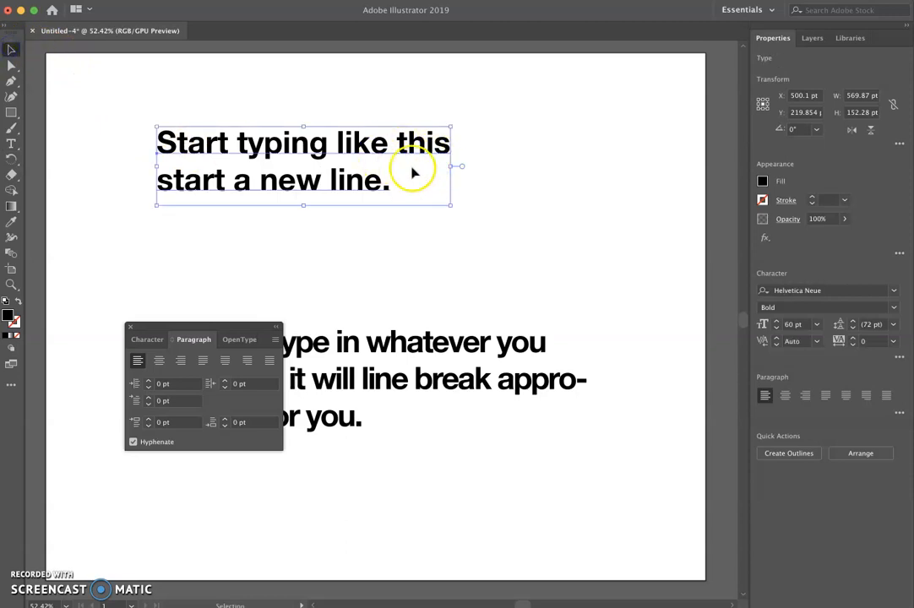
{"action": "left_click_drag", "start_coordinate": [452, 208], "coordinate": [460, 236]}
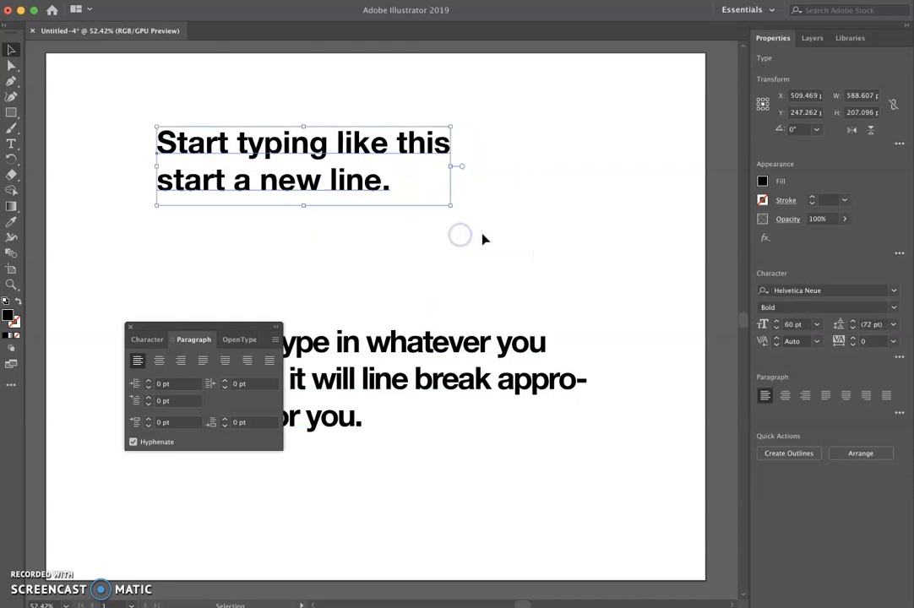
- Move the area text box up just below the two-line heading
{"action": "left_click", "coordinate": [475, 341]}
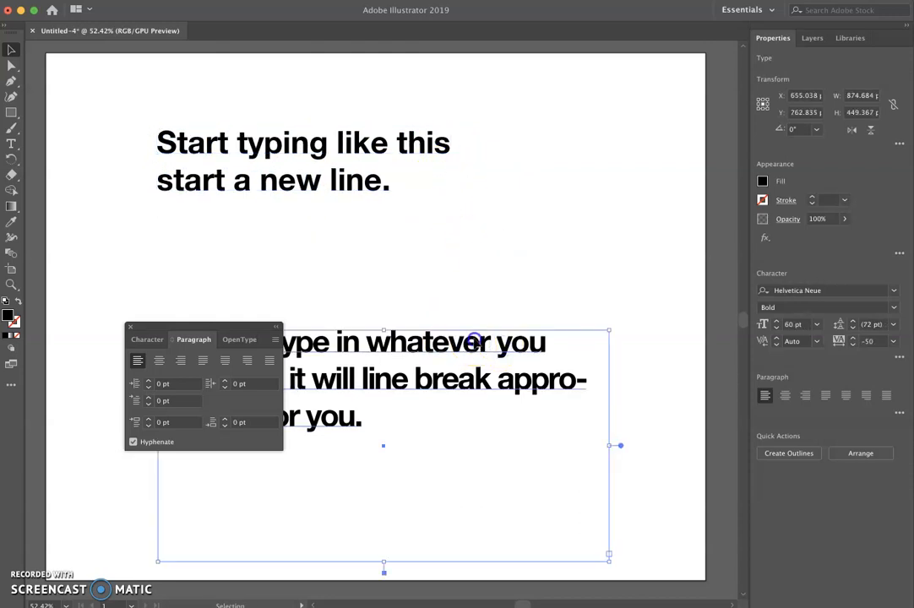
{"action": "left_click_drag", "start_coordinate": [475, 341], "coordinate": [492, 248]}
- Resize the area text box's width several times to reflow the text, ending about 845 pt wide
{"action": "left_click_drag", "start_coordinate": [625, 354], "coordinate": [498, 347]}
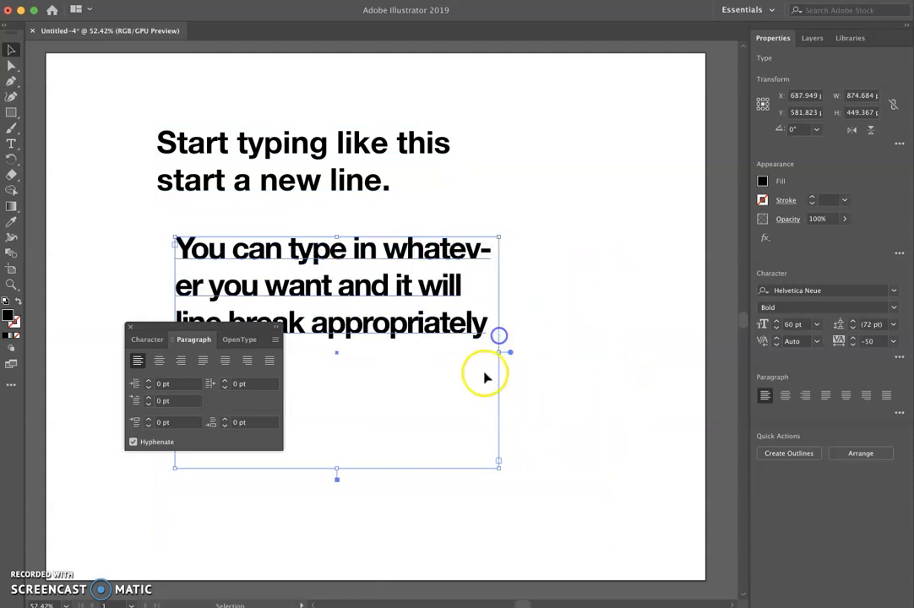
{"action": "left_click_drag", "start_coordinate": [241, 333], "coordinate": [201, 515]}
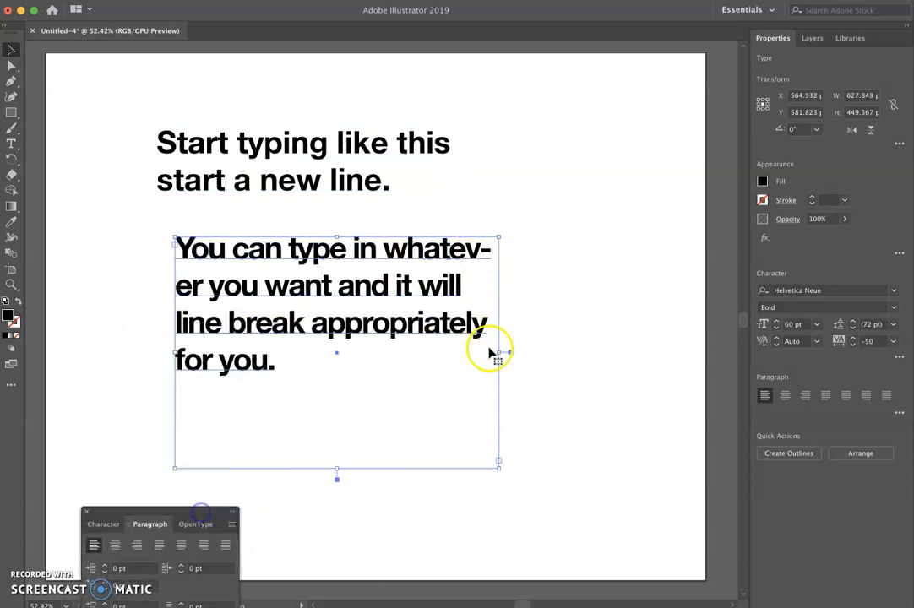
{"action": "left_click_drag", "start_coordinate": [498, 352], "coordinate": [559, 356]}
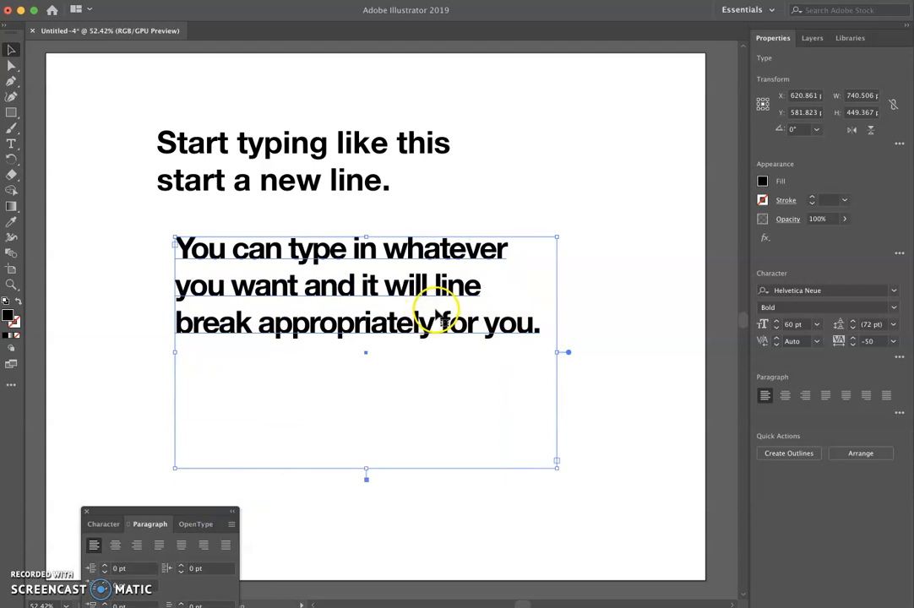
{"action": "left_click_drag", "start_coordinate": [557, 352], "coordinate": [492, 348]}
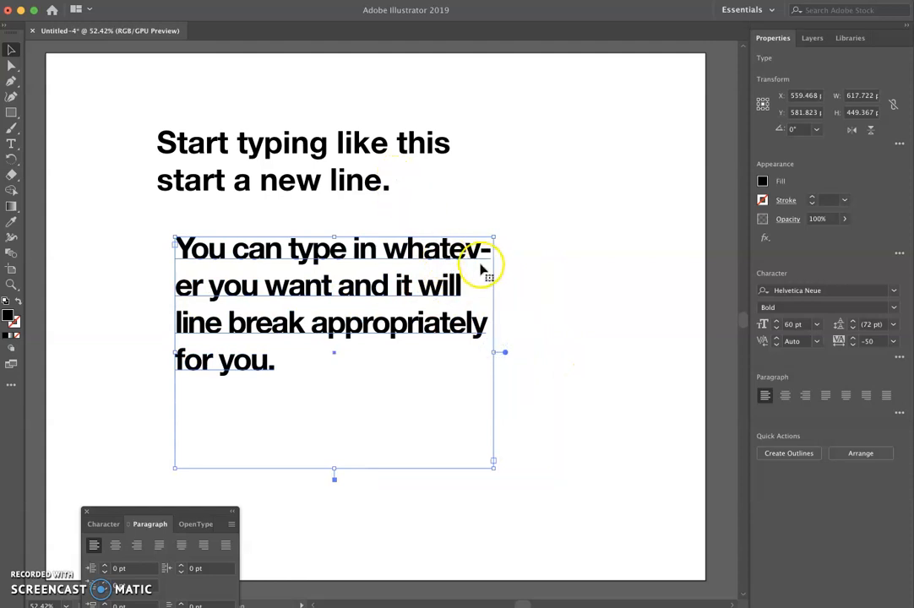
{"action": "left_click_drag", "start_coordinate": [493, 352], "coordinate": [612, 351]}
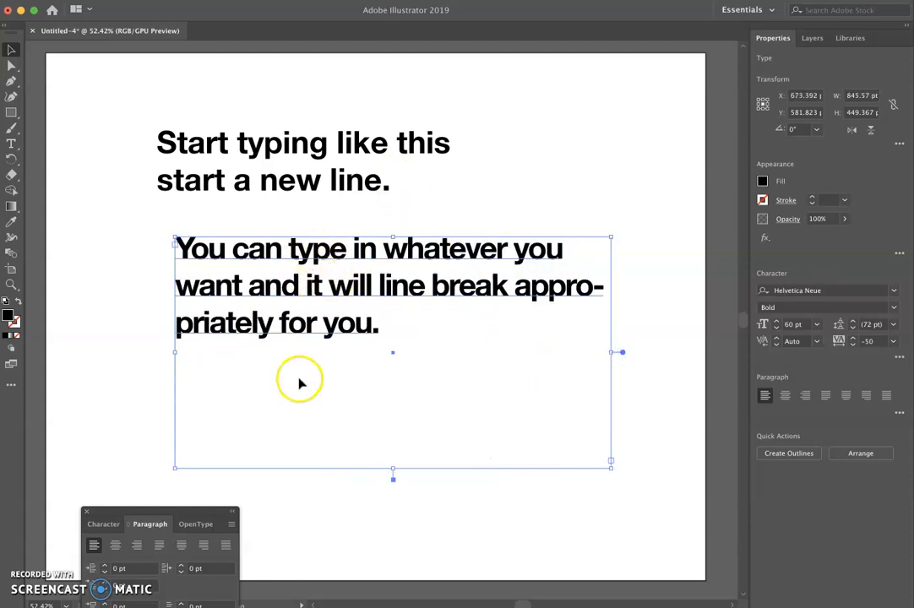
- Delete the area text box and the two-line heading from the artboard
{"action": "left_click", "coordinate": [225, 223]}
{"action": "left_click", "coordinate": [251, 260]}
{"action": "key", "text": "Delete"}
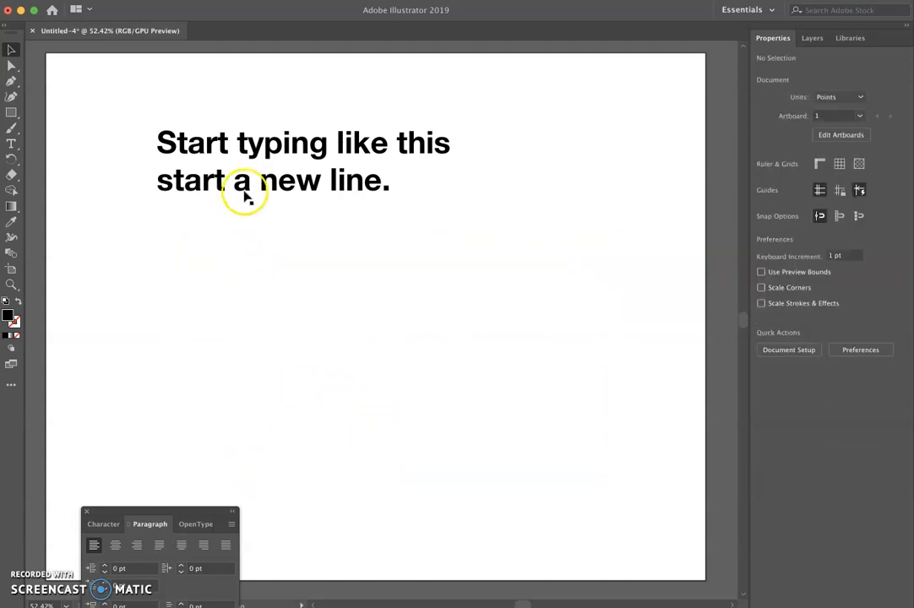
{"action": "left_click", "coordinate": [245, 186]}
{"action": "key", "text": "Delete"}
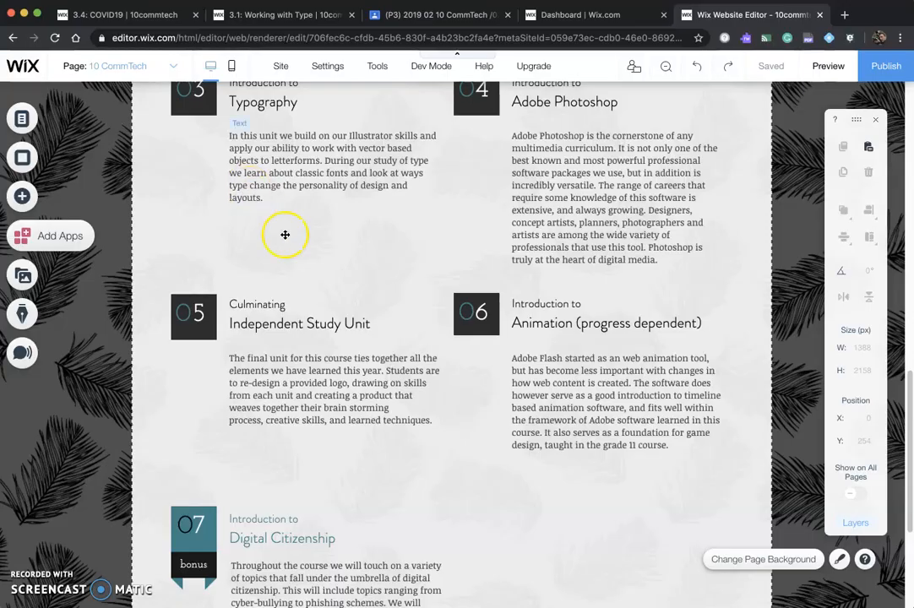
- Switch to the browser to review the Working with Type lesson instructions, then return to Illustrator
{"action": "left_click", "coordinate": [155, 14]}
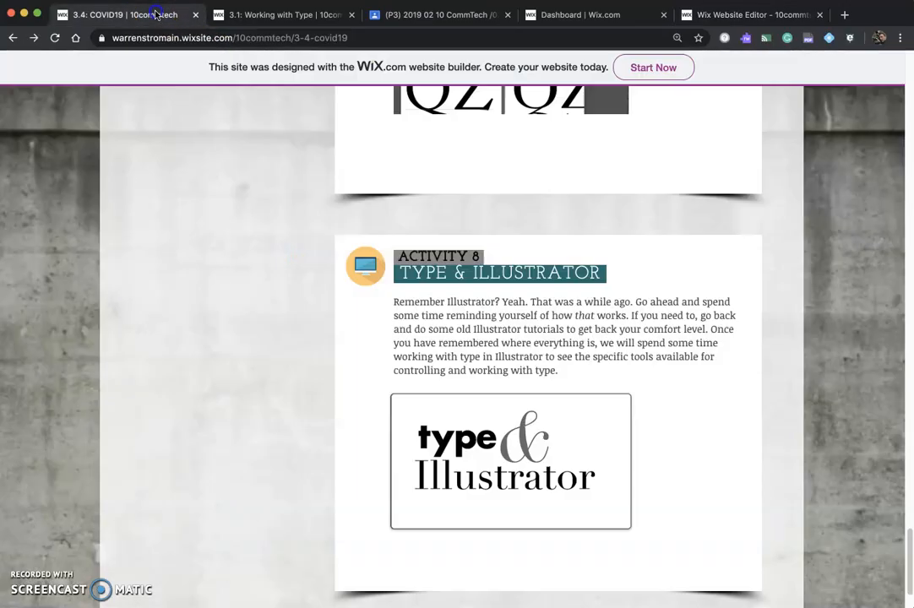
{"action": "left_click", "coordinate": [287, 17]}
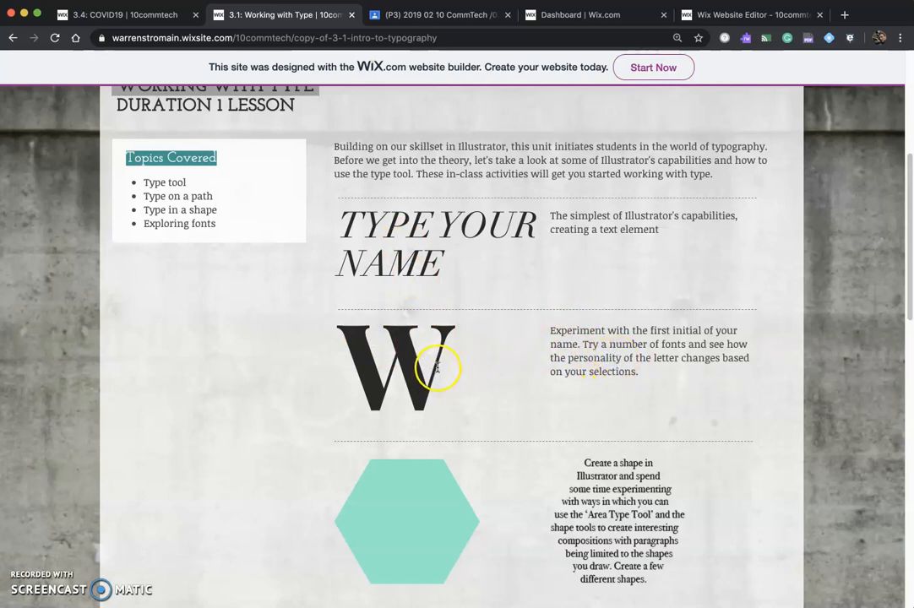
{"action": "key", "text": "super+Tab"}
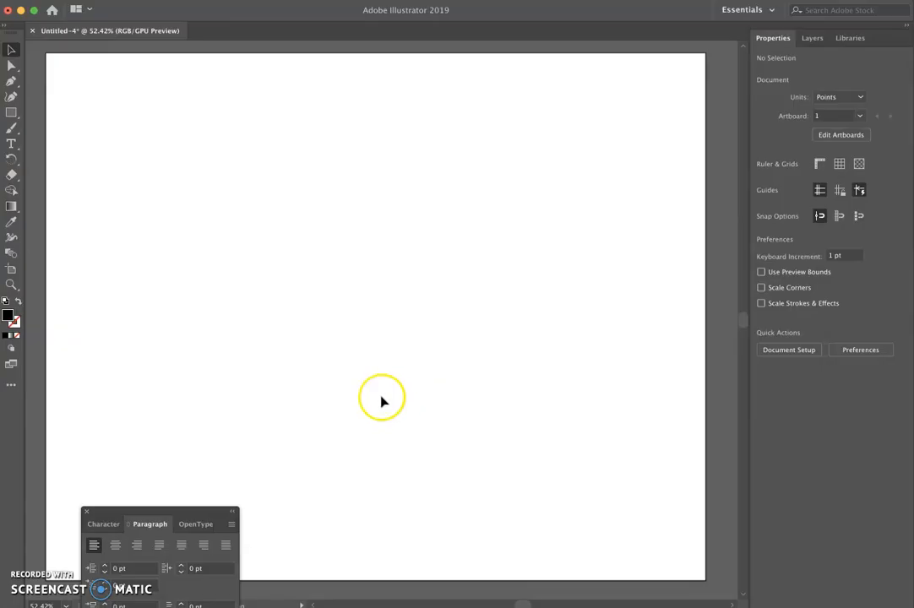
- Type a capital W on the empty artboard
{"action": "left_click", "coordinate": [11, 144]}
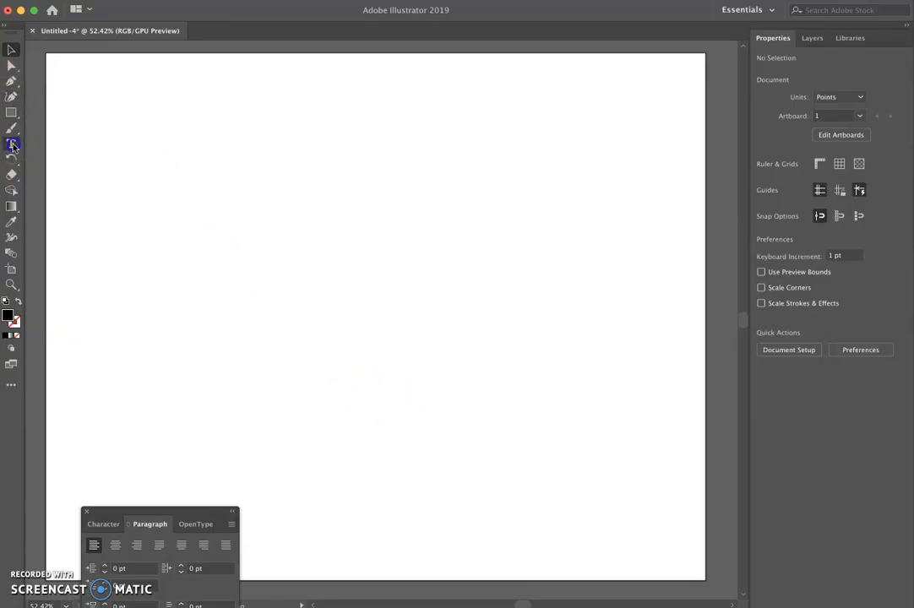
{"action": "left_click", "coordinate": [261, 278]}
{"action": "type", "text": "W"}
- Scale the W up to about 517 pt and position it in the middle of the artboard
{"action": "left_click", "coordinate": [11, 49]}
{"action": "left_click", "coordinate": [264, 284]}
{"action": "left_click_drag", "start_coordinate": [291, 292], "coordinate": [574, 514]}
{"action": "left_click_drag", "start_coordinate": [408, 392], "coordinate": [415, 278]}
{"action": "left_click_drag", "start_coordinate": [453, 401], "coordinate": [554, 495]}
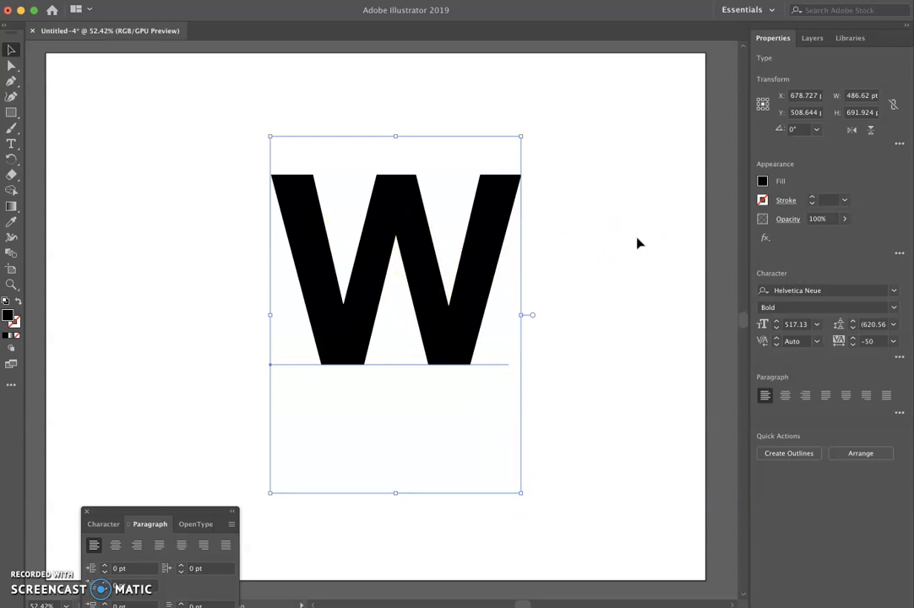
- Move the Paragraph panel aside and step through fonts on the W, reaching Hobo Std Medium
{"action": "left_click_drag", "start_coordinate": [189, 510], "coordinate": [170, 441]}
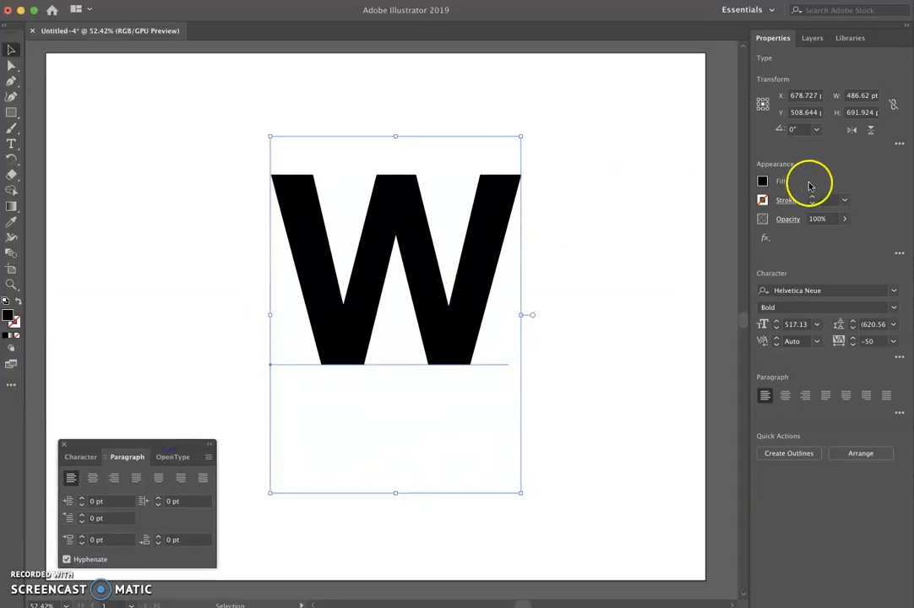
{"action": "left_click", "coordinate": [893, 293]}
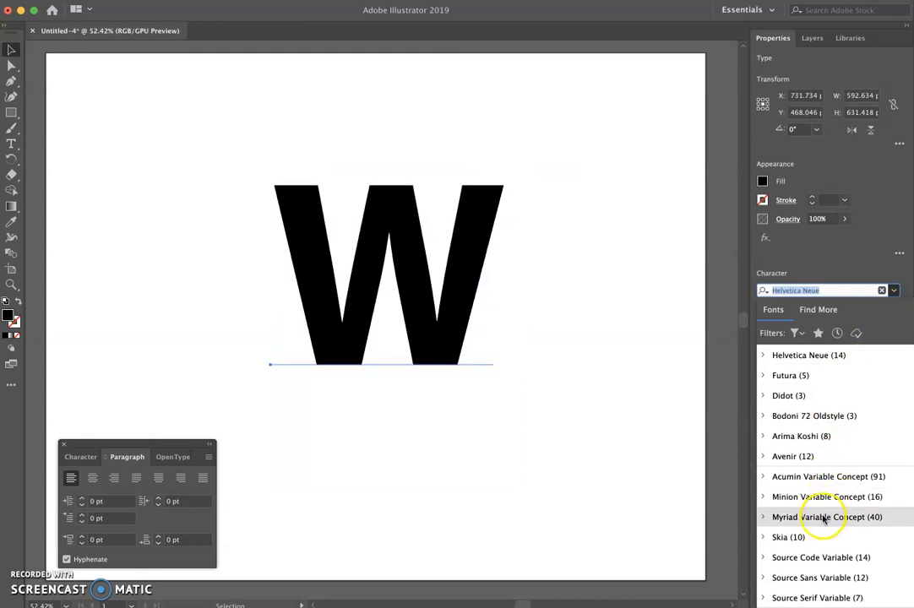
{"action": "left_click", "coordinate": [804, 355]}
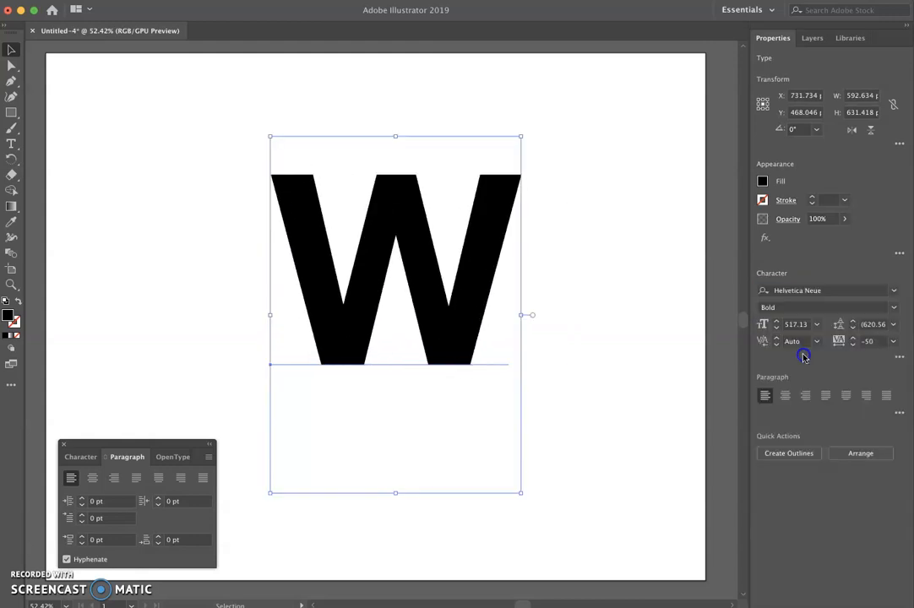
{"action": "left_click", "coordinate": [811, 291]}
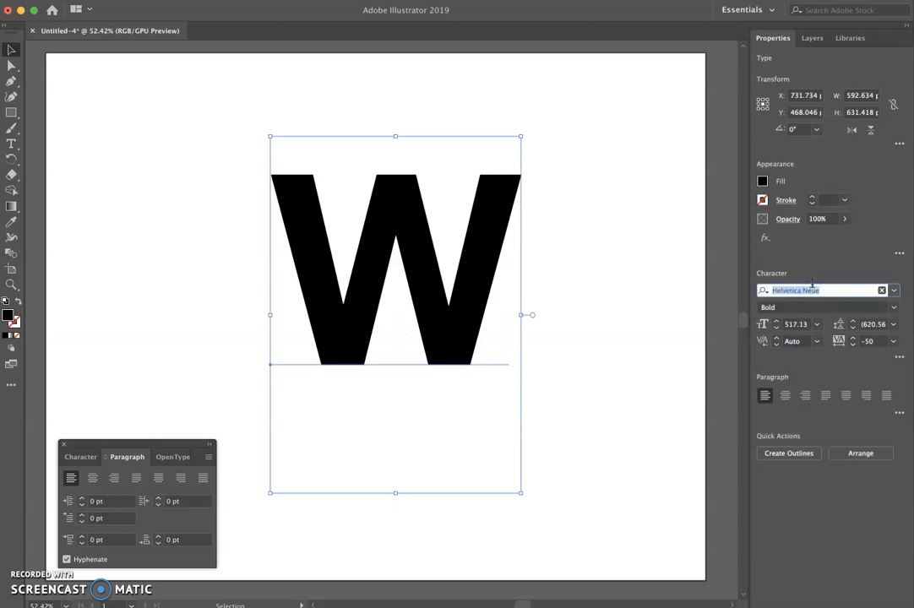
{"action": "key", "text": "Down"}
{"action": "key", "text": "Down"}
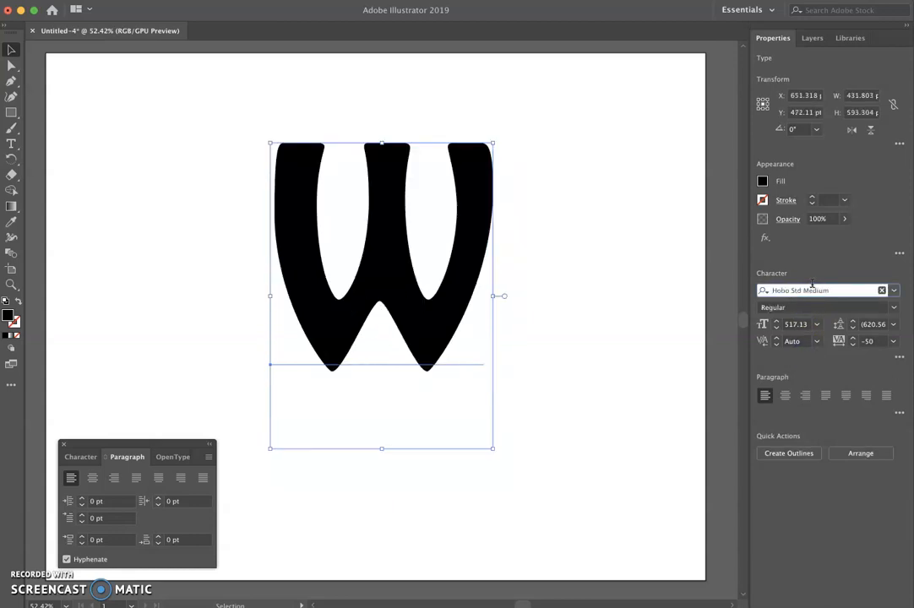
- Set the W's font to Impact, then step on to Iowan Old Style
{"action": "key", "text": "Down"}
{"action": "type", "text": "Impact"}
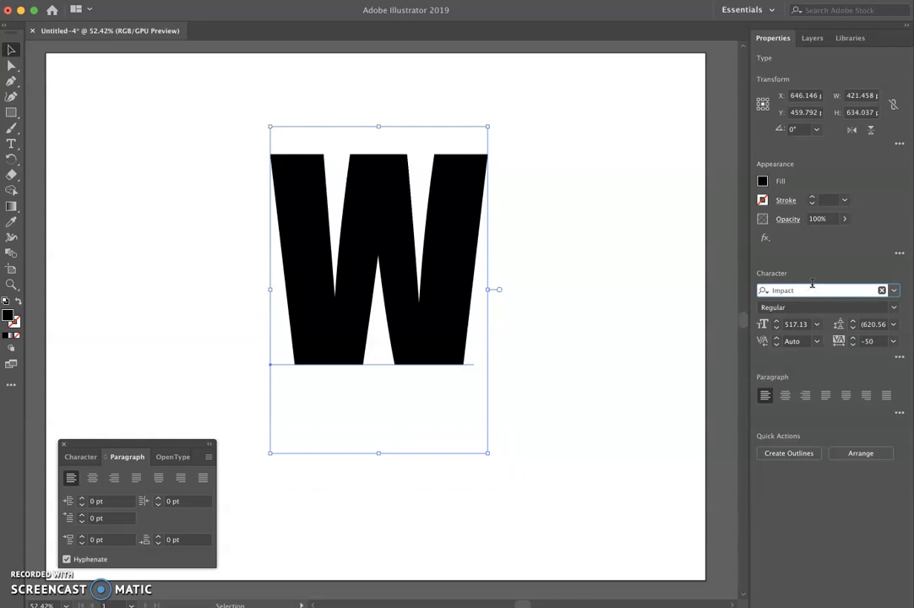
{"action": "key", "text": "Down"}
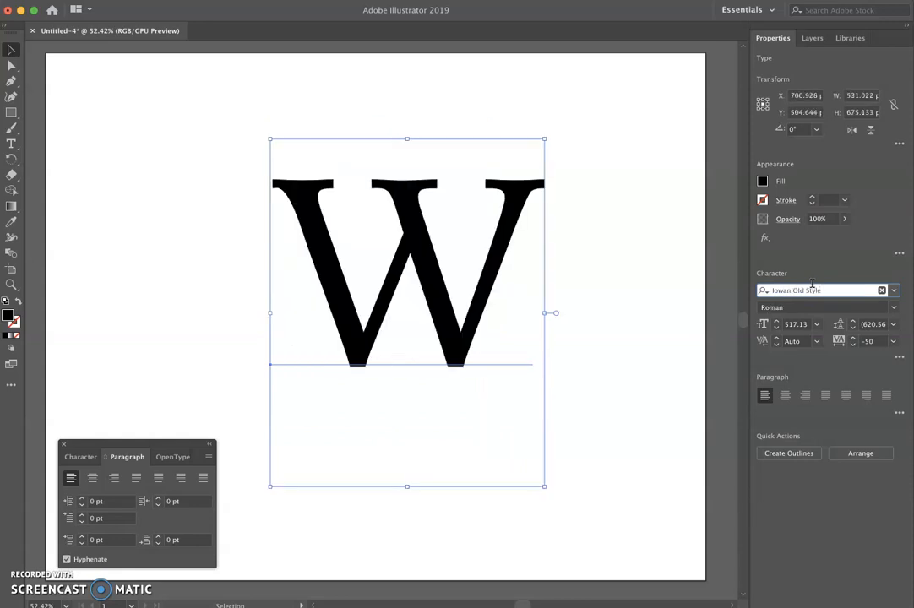
- Pick Kefa from the font list for the W
{"action": "left_click", "coordinate": [894, 292]}
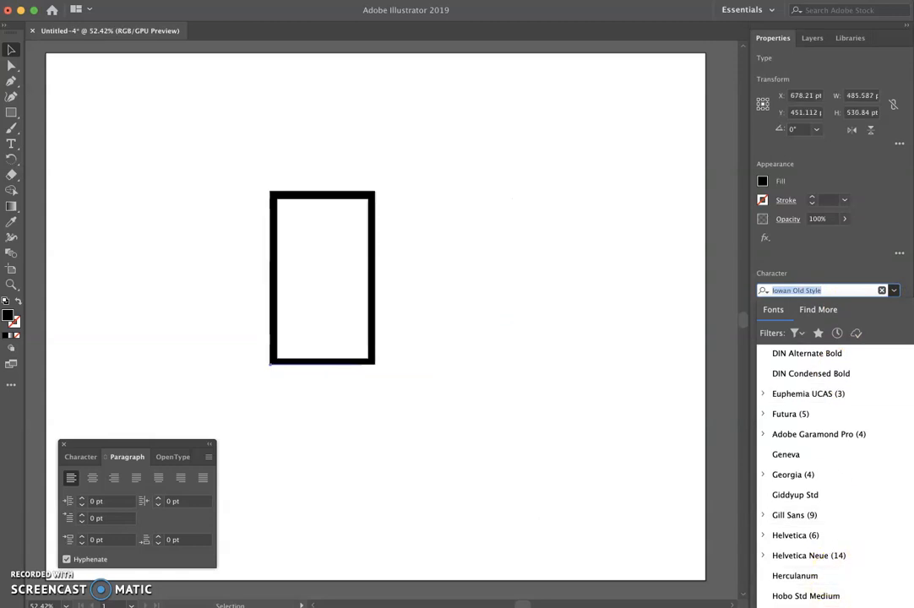
{"action": "key", "text": "Escape"}
{"action": "left_click", "coordinate": [893, 290]}
{"action": "scroll", "coordinate": [856, 420], "scroll_direction": "down", "scroll_amount": 3}
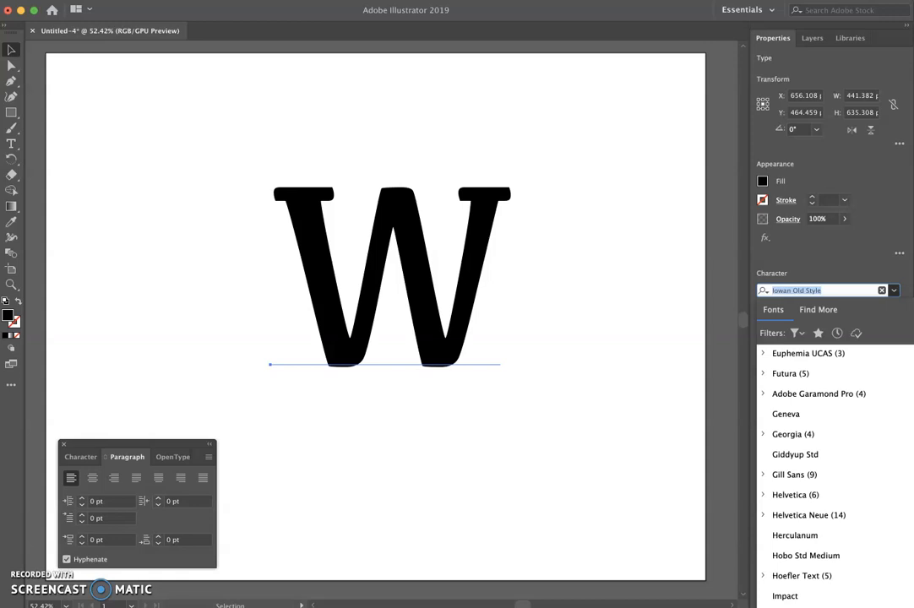
{"action": "left_click", "coordinate": [810, 605]}
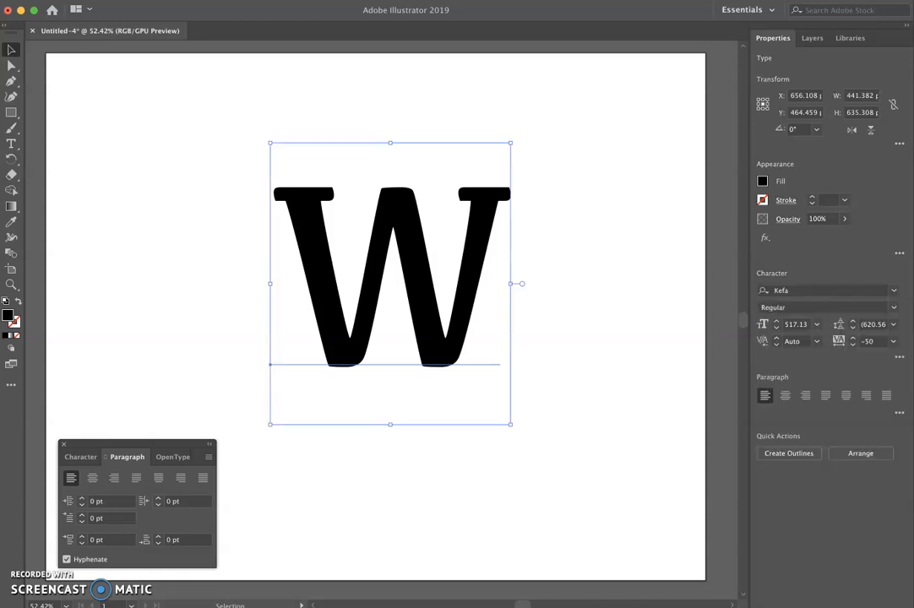
- Step down through the fonts to Kohinoor Telugu for the W
{"action": "left_click", "coordinate": [805, 292]}
{"action": "key", "text": "Down"}
{"action": "key", "text": "Down"}
{"action": "key", "text": "Down"}
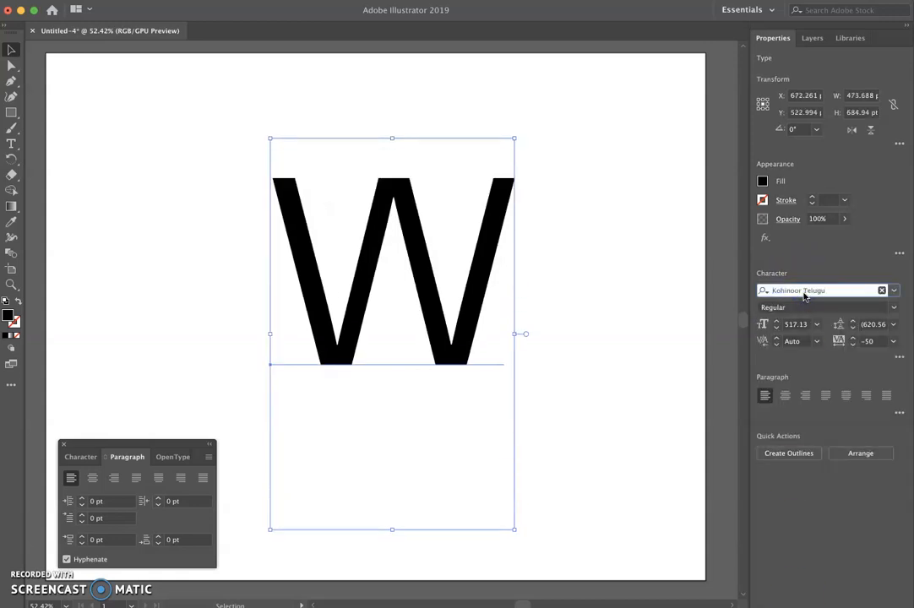
- Switch to the Character panel and choose Nexa Rust Slab Black Shadow 01 from its font preview list
{"action": "left_click", "coordinate": [312, 421]}
{"action": "left_click", "coordinate": [77, 456]}
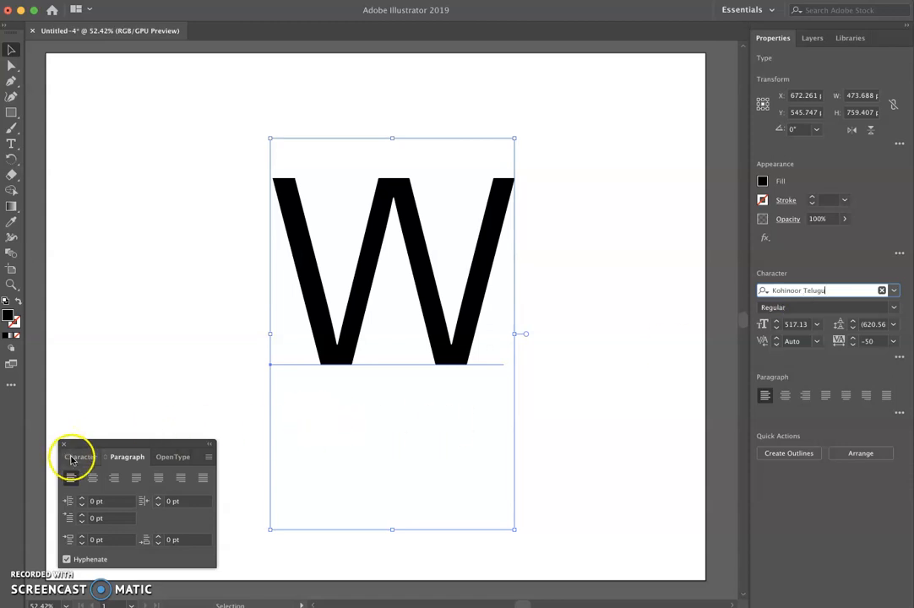
{"action": "left_click", "coordinate": [206, 476]}
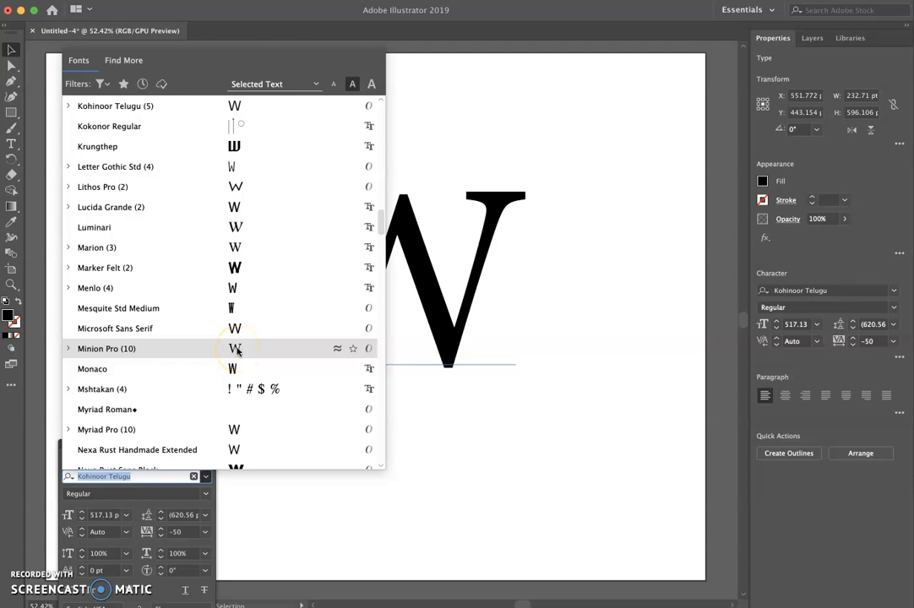
{"action": "scroll", "coordinate": [237, 352], "scroll_direction": "down", "scroll_amount": 5}
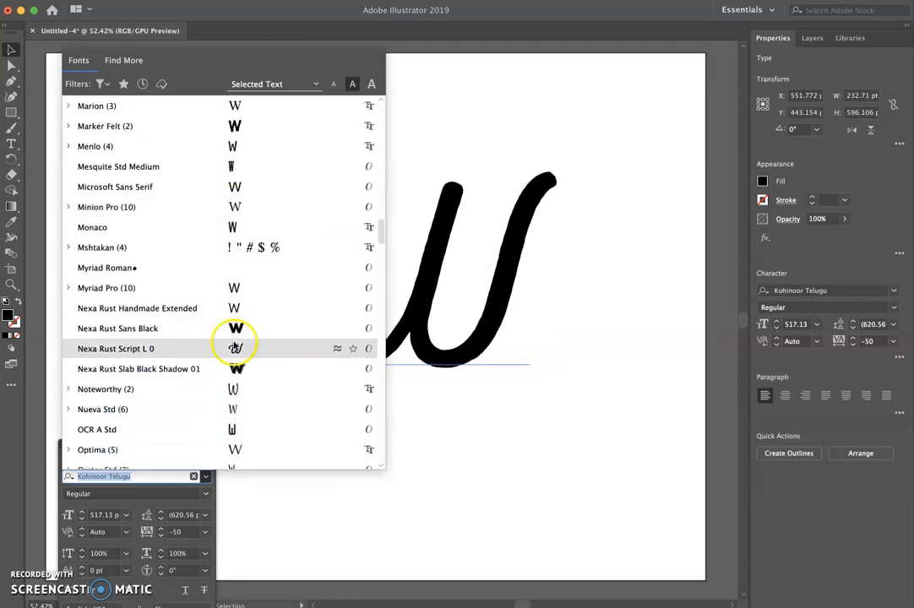
{"action": "left_click", "coordinate": [169, 369]}
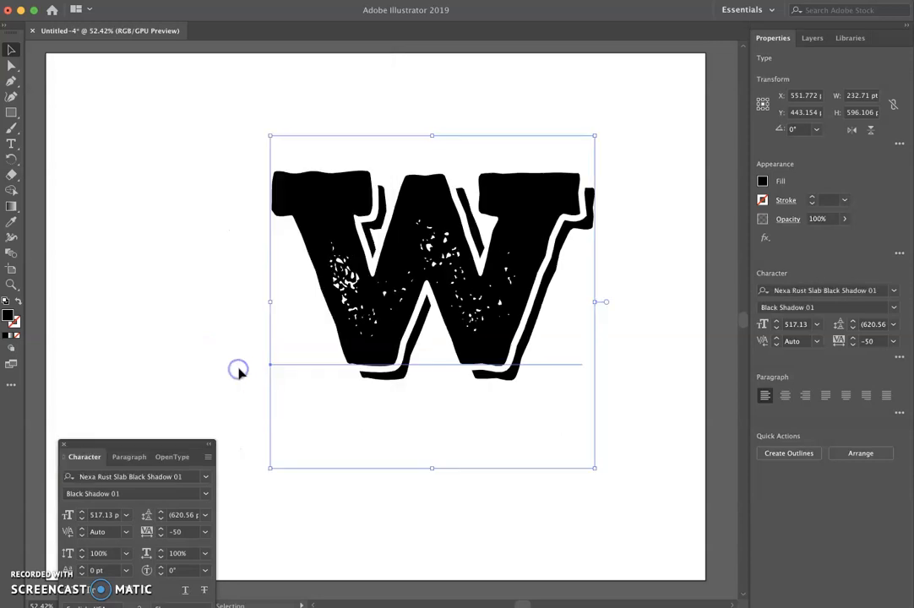
- Move the Character panel higher and set the W's font to Blackoak Std
{"action": "mouse_move", "coordinate": [173, 456]}
{"action": "left_mouse_down"}
{"action": "mouse_move", "coordinate": [148, 438]}
{"action": "mouse_move", "coordinate": [182, 443]}
{"action": "mouse_move", "coordinate": [210, 465]}
{"action": "mouse_move", "coordinate": [188, 459]}
{"action": "left_mouse_up"}
{"action": "left_click", "coordinate": [92, 457]}
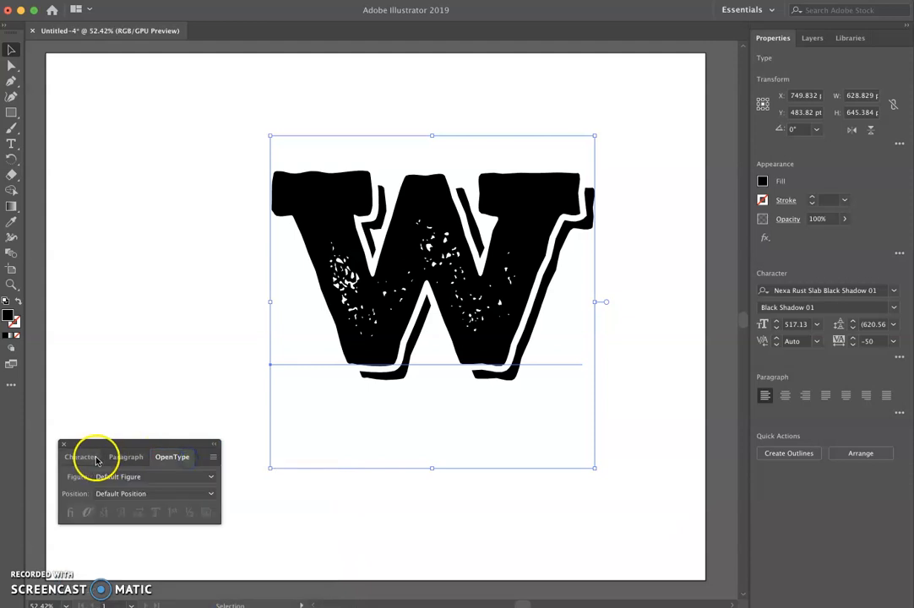
{"action": "left_click_drag", "start_coordinate": [101, 450], "coordinate": [75, 371]}
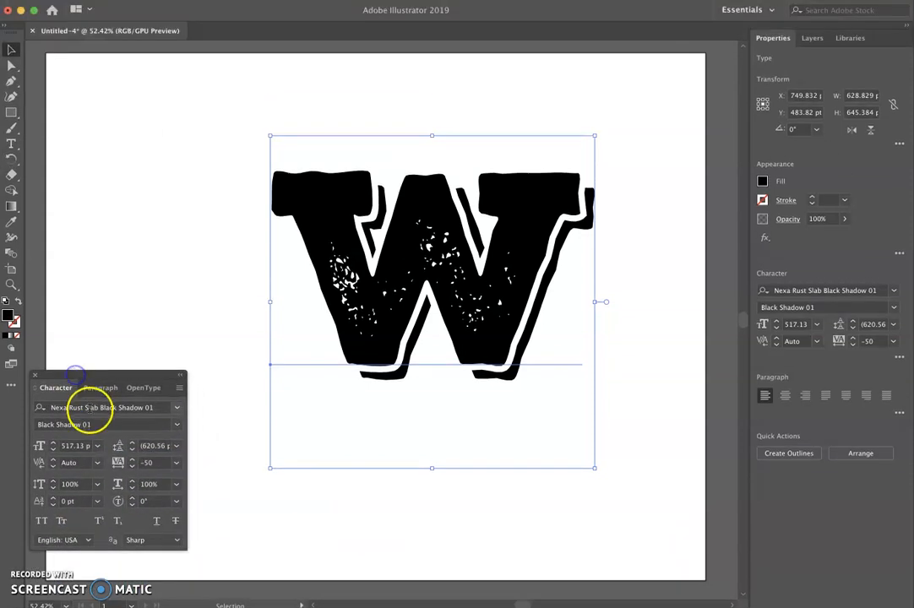
{"action": "left_click", "coordinate": [176, 408]}
{"action": "scroll", "coordinate": [159, 314], "scroll_direction": "down", "scroll_amount": 10}
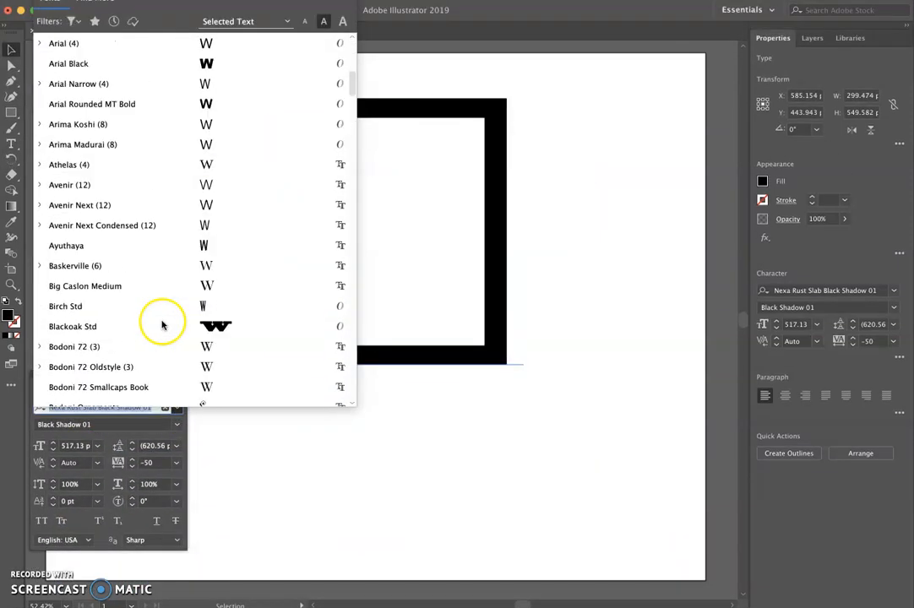
{"action": "left_click", "coordinate": [159, 312]}
- Switch to the browser and read the lesson's area type shape activity
{"action": "left_click_drag", "start_coordinate": [402, 302], "coordinate": [224, 221]}
{"action": "left_click", "coordinate": [402, 488]}
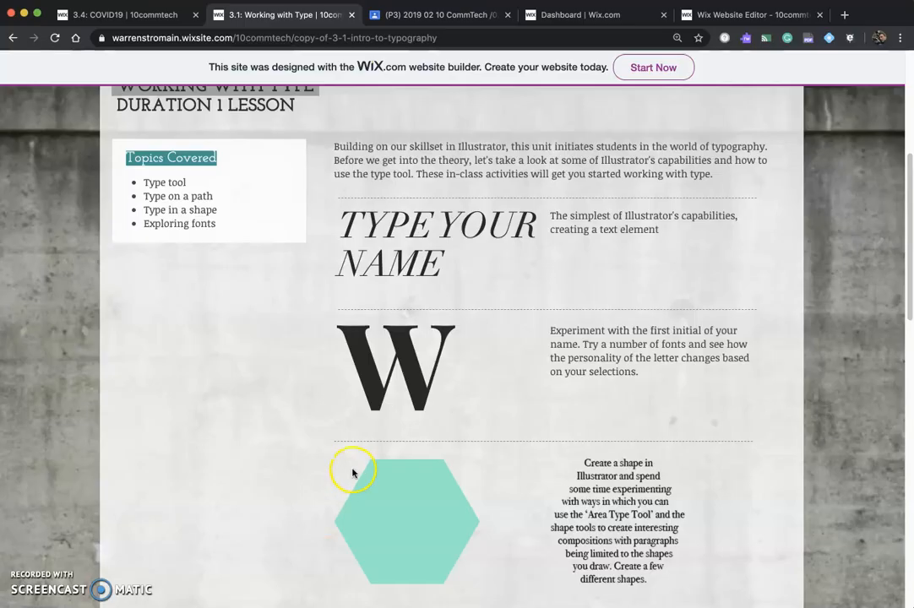
{"action": "scroll", "coordinate": [581, 426], "scroll_direction": "down", "scroll_amount": 5}
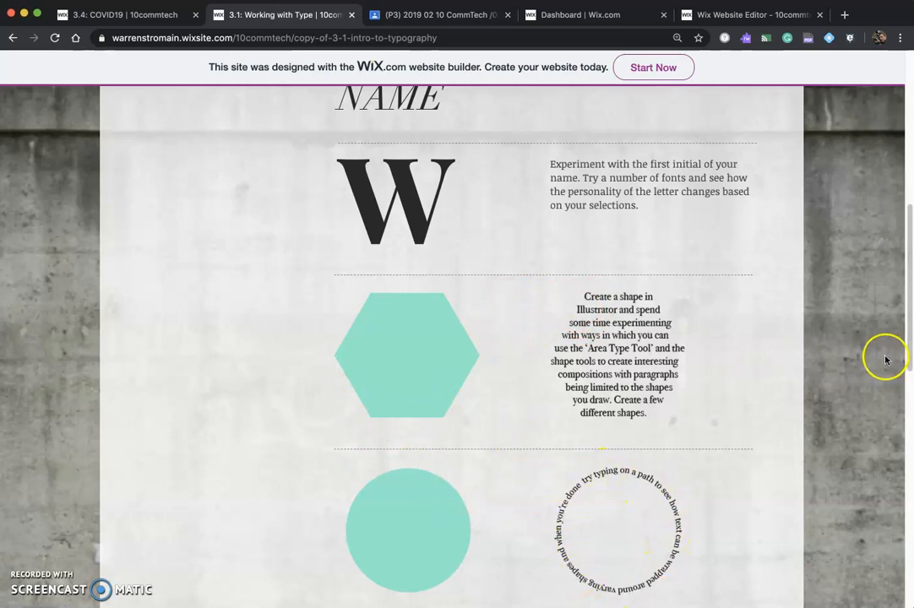
{"action": "left_click_drag", "start_coordinate": [907, 348], "coordinate": [908, 361]}
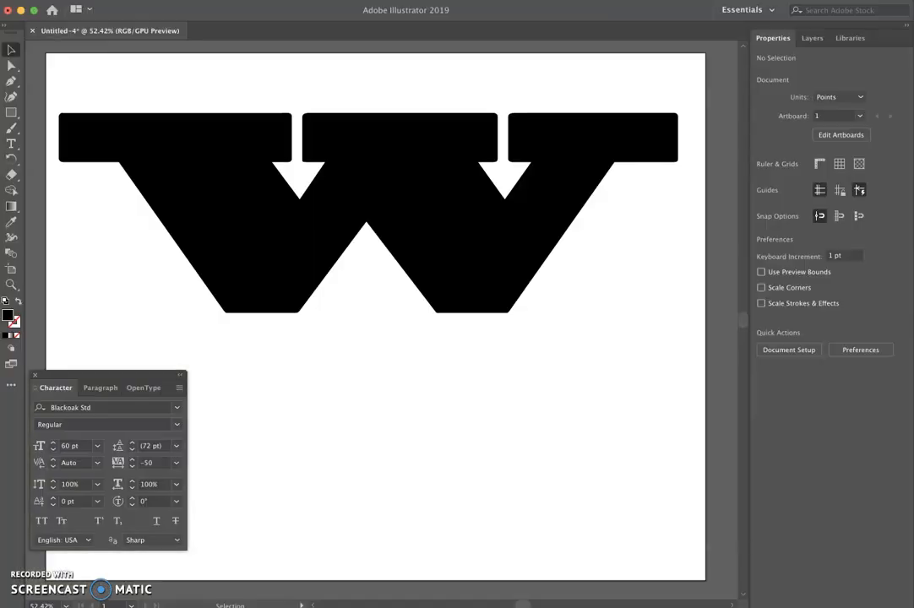
- Return to Illustrator and delete the W from the artboard
{"action": "left_click", "coordinate": [267, 430]}
{"action": "left_click", "coordinate": [240, 203]}
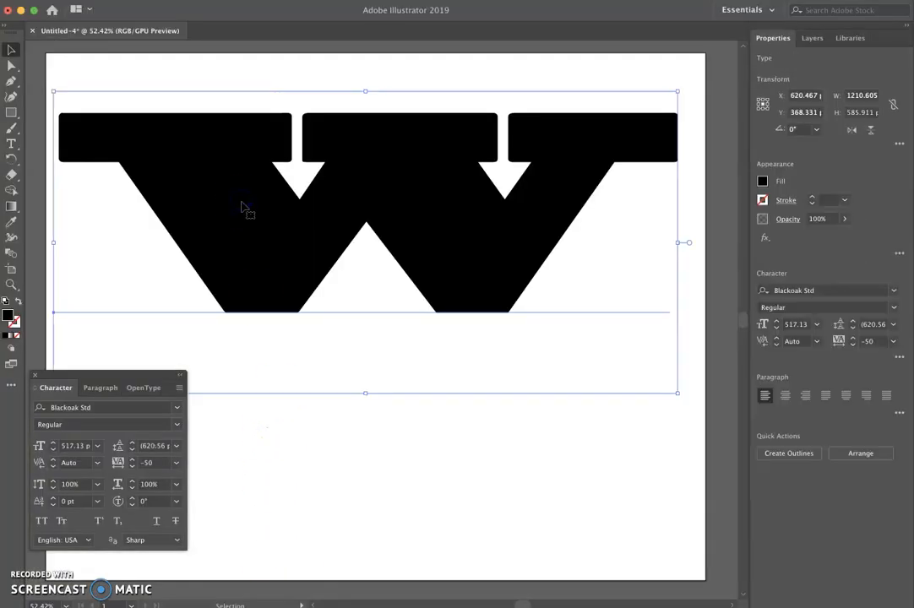
{"action": "key", "text": "Delete"}
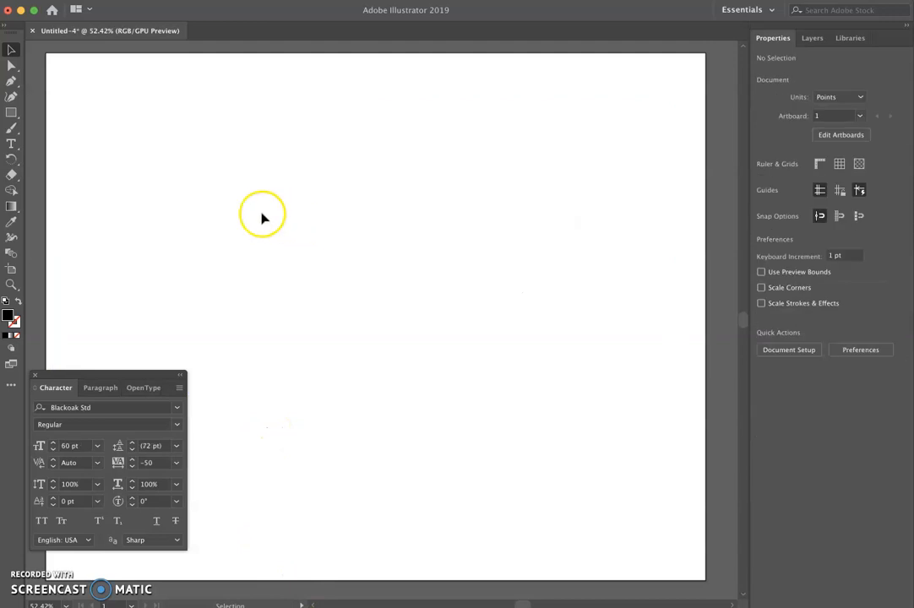
- Draw a hexagon about 626 × 542 pt with the Polygon tool and move it to the middle of the artboard
{"action": "left_click", "coordinate": [11, 81]}
{"action": "left_click", "coordinate": [11, 112]}
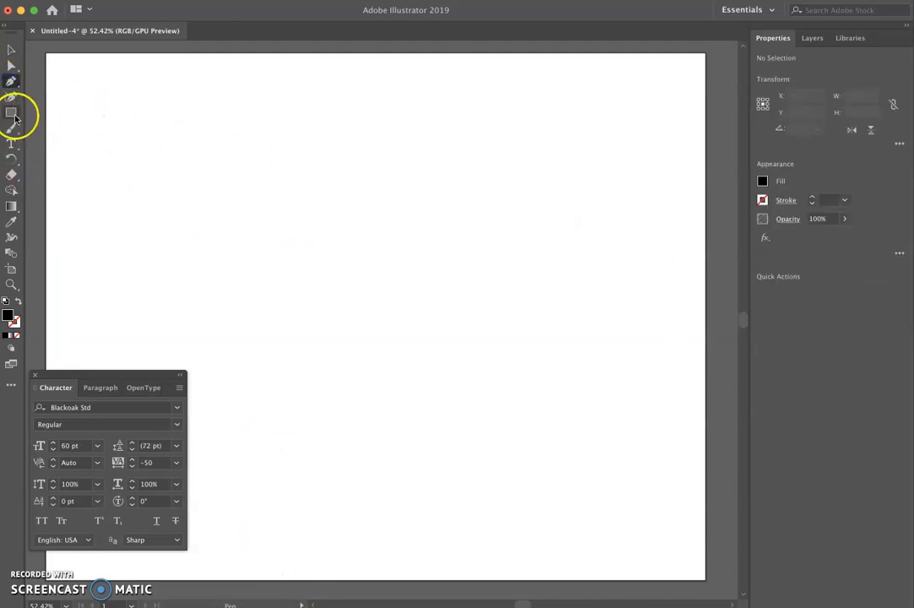
{"action": "left_click", "coordinate": [17, 118]}
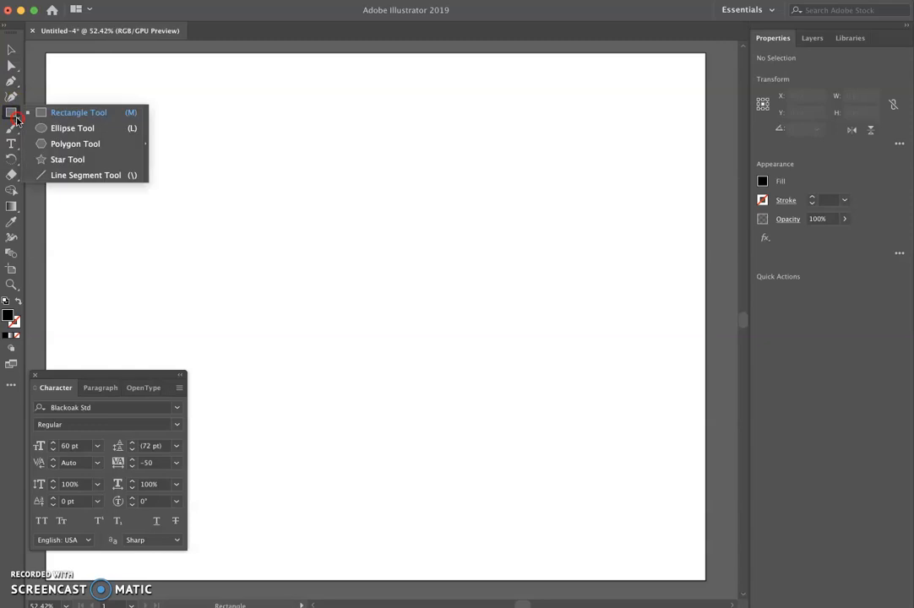
{"action": "left_click", "coordinate": [69, 140]}
{"action": "left_click_drag", "start_coordinate": [313, 236], "coordinate": [399, 316]}
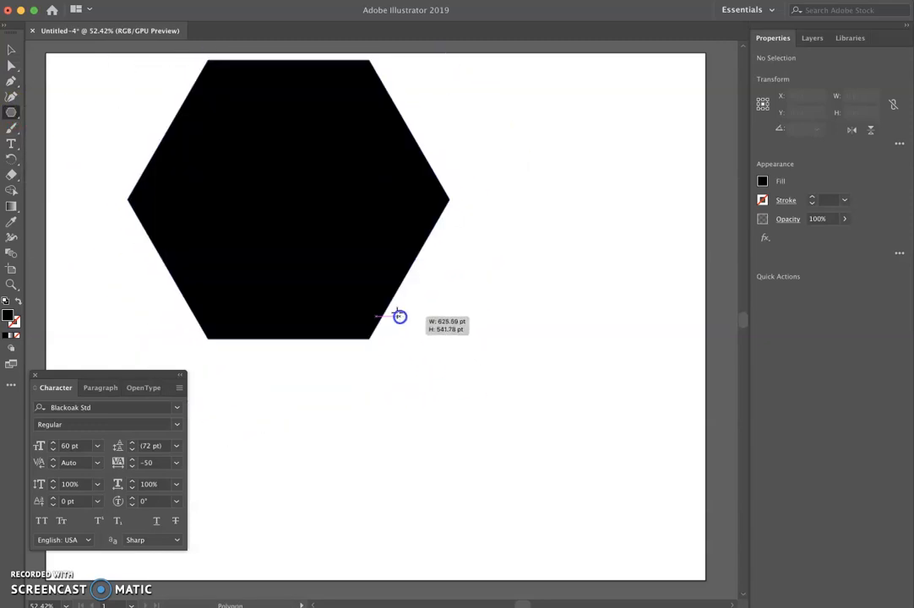
{"action": "left_click", "coordinate": [11, 52]}
{"action": "left_click_drag", "start_coordinate": [230, 173], "coordinate": [367, 301]}
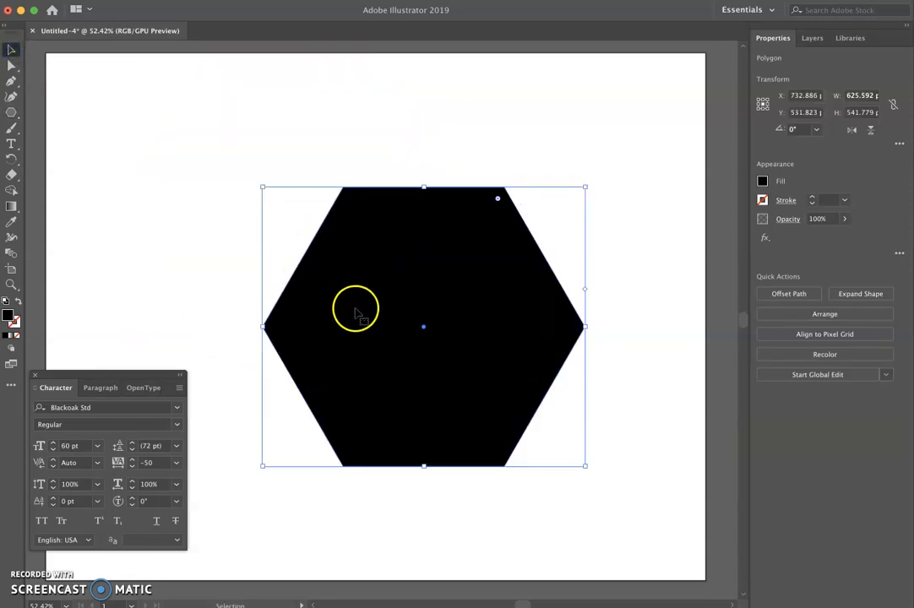
- Try filling the hexagon with area type using the Type tool, then undo it
{"action": "left_click", "coordinate": [9, 144]}
{"action": "left_click_drag", "start_coordinate": [9, 145], "coordinate": [61, 172]}
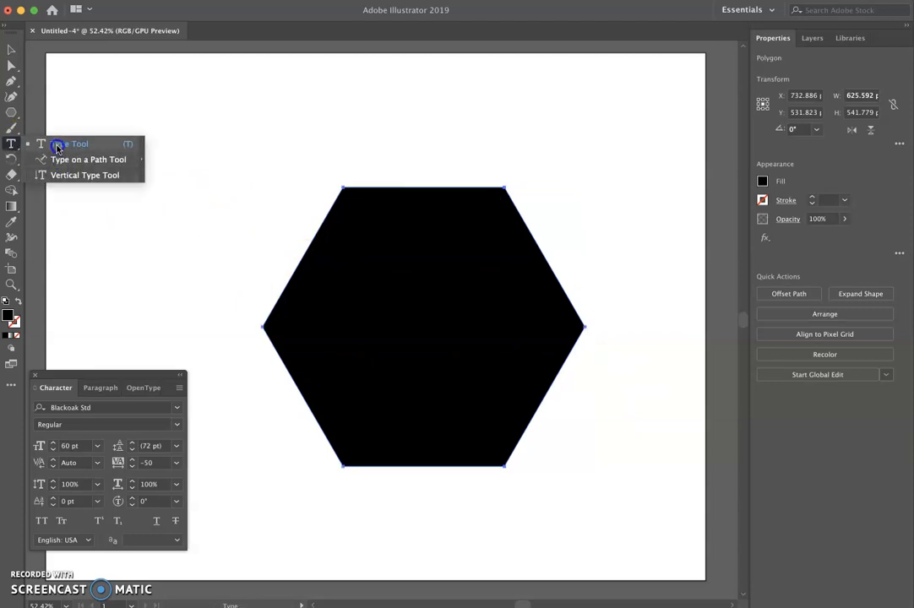
{"action": "left_click_drag", "start_coordinate": [60, 156], "coordinate": [57, 151]}
{"action": "left_click_drag", "start_coordinate": [57, 145], "coordinate": [55, 144]}
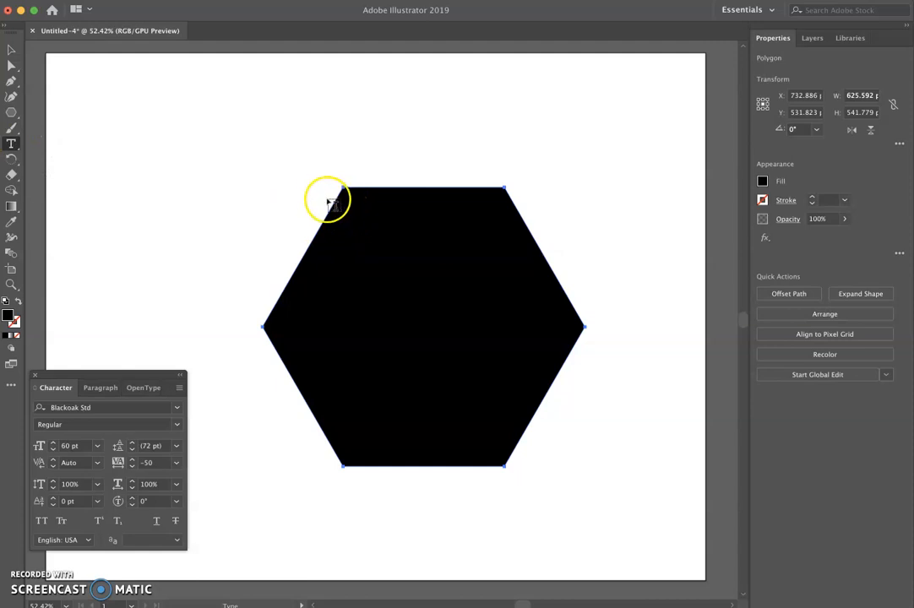
{"action": "left_click", "coordinate": [400, 187]}
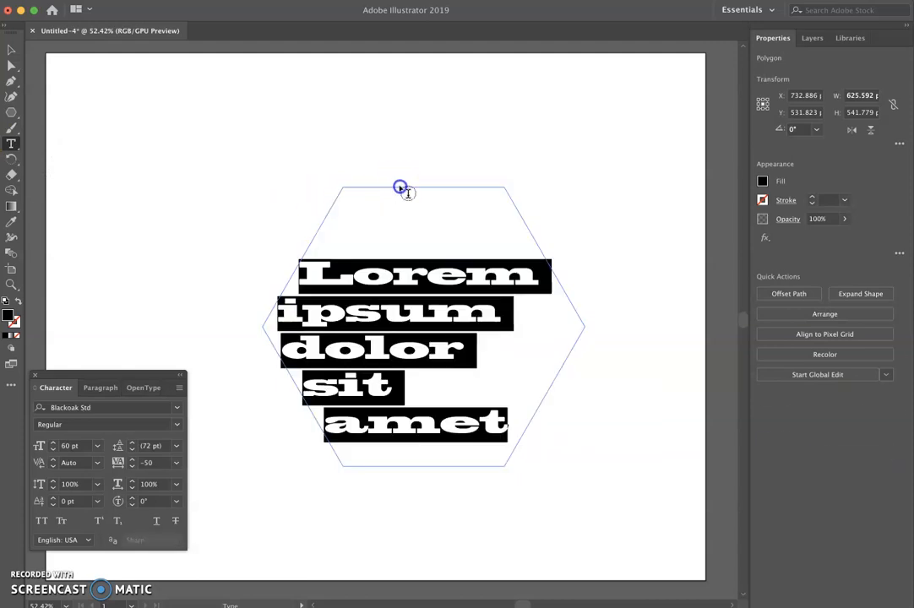
{"action": "key", "text": "super+z"}
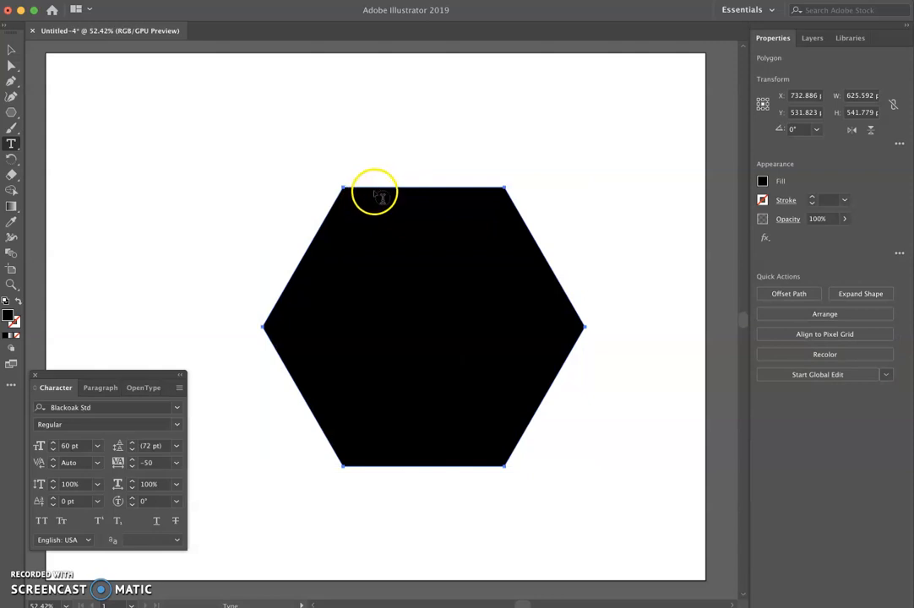
- Fill the hexagon with area type and set its font size to 24 pt
{"action": "left_click", "coordinate": [375, 192]}
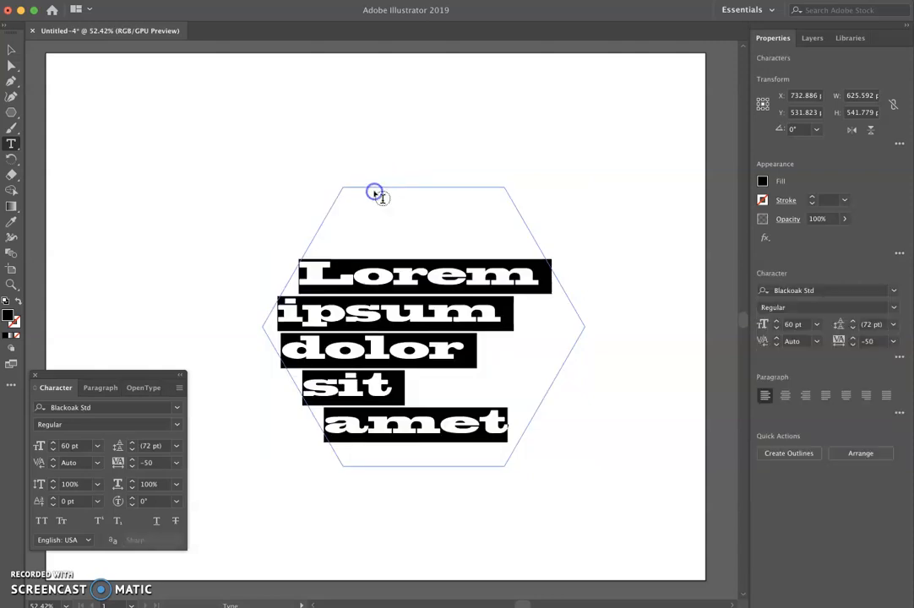
{"action": "left_click", "coordinate": [816, 324]}
{"action": "left_click", "coordinate": [836, 499]}
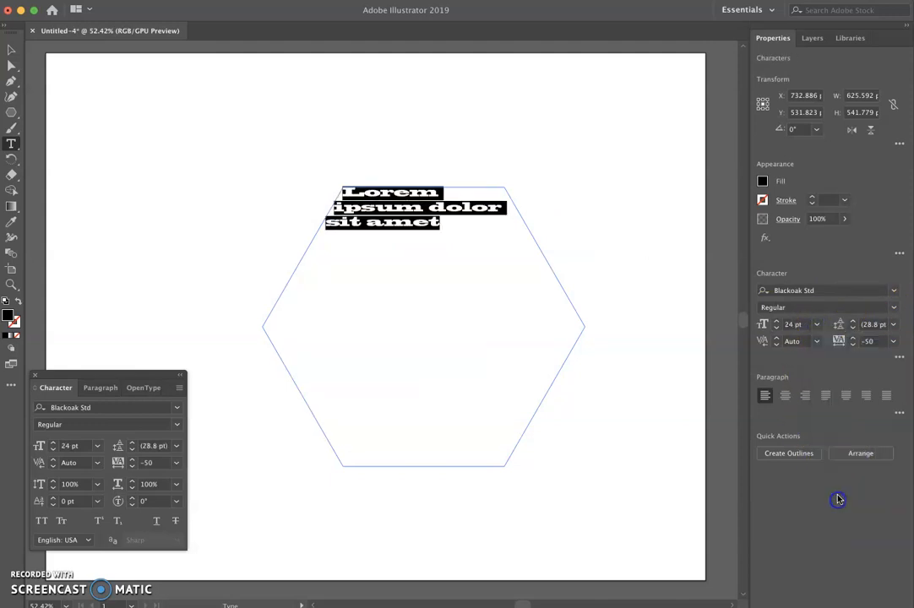
- Set the area text's font to Futura and place the cursor at the end of the text
{"action": "left_click", "coordinate": [893, 290]}
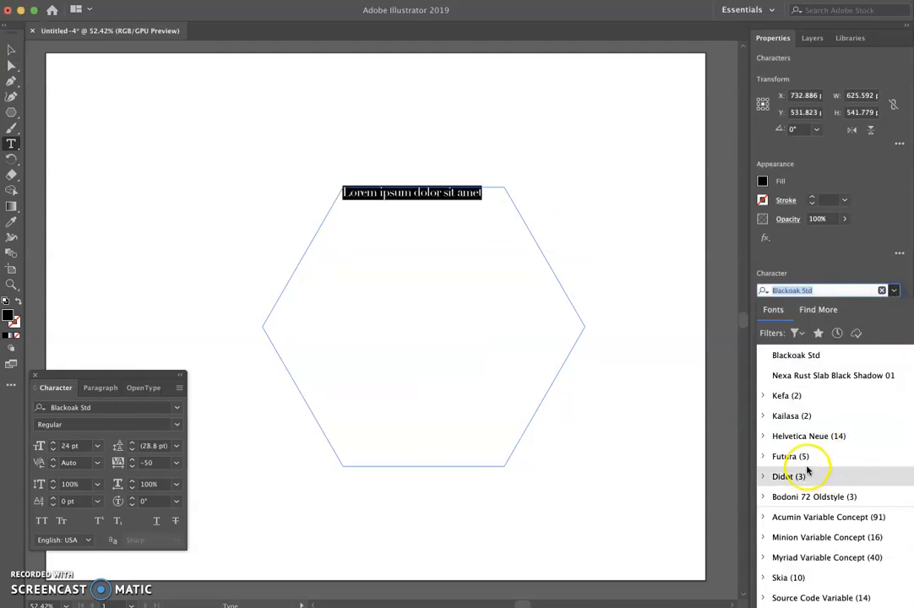
{"action": "left_click", "coordinate": [790, 456]}
{"action": "left_click", "coordinate": [489, 197]}
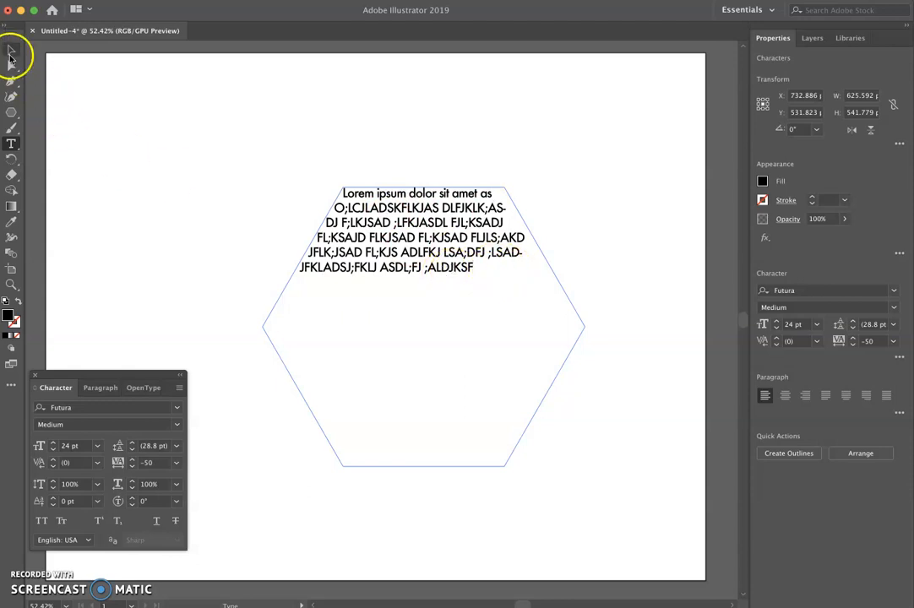
- Draw a closed triangle about 328 × 211 pt with the Pen tool near the artboard's upper-left corner
{"action": "left_click", "coordinate": [11, 51]}
{"action": "left_click", "coordinate": [114, 133]}
{"action": "left_click", "coordinate": [11, 81]}
{"action": "left_click", "coordinate": [107, 119]}
{"action": "left_click", "coordinate": [127, 227]}
{"action": "left_click", "coordinate": [276, 154]}
{"action": "left_click", "coordinate": [107, 119]}
- Fill the triangle with placeholder area type using the Type tool, then return to the Selection tool
{"action": "left_click", "coordinate": [11, 144]}
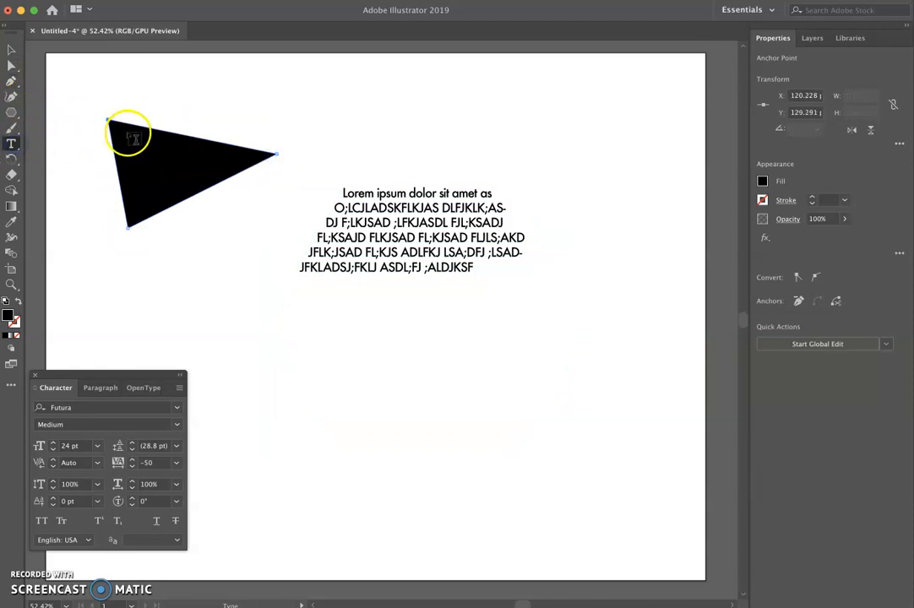
{"action": "left_click", "coordinate": [135, 130]}
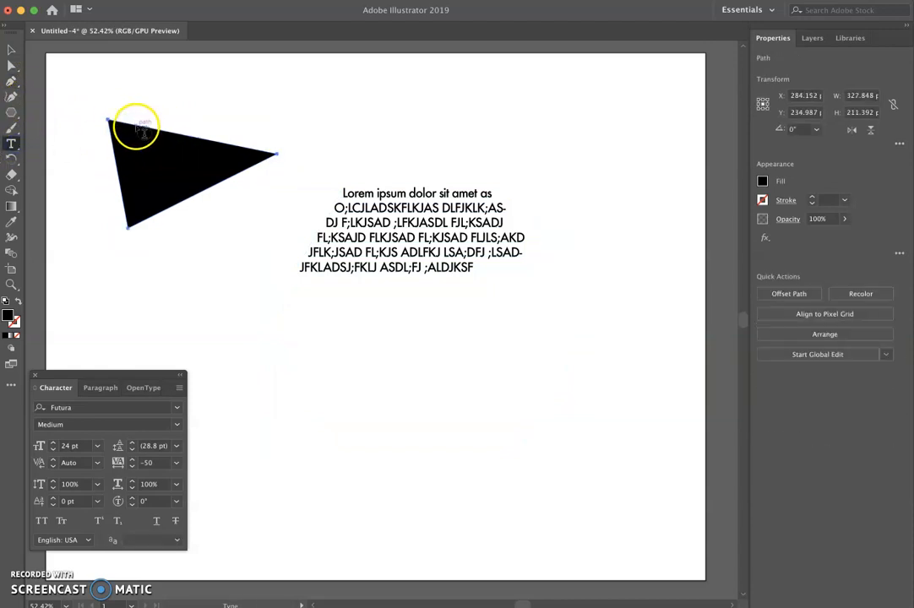
{"action": "left_click", "coordinate": [11, 50]}
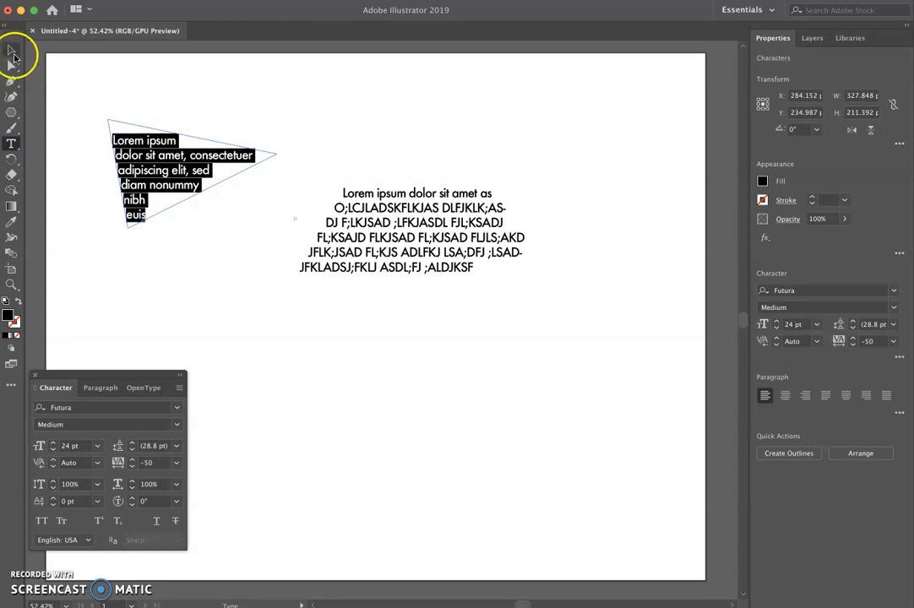
- Reposition the hexagon and triangle area-type objects on the artboard, moving the hexagon text up and right
{"action": "left_click", "coordinate": [263, 145]}
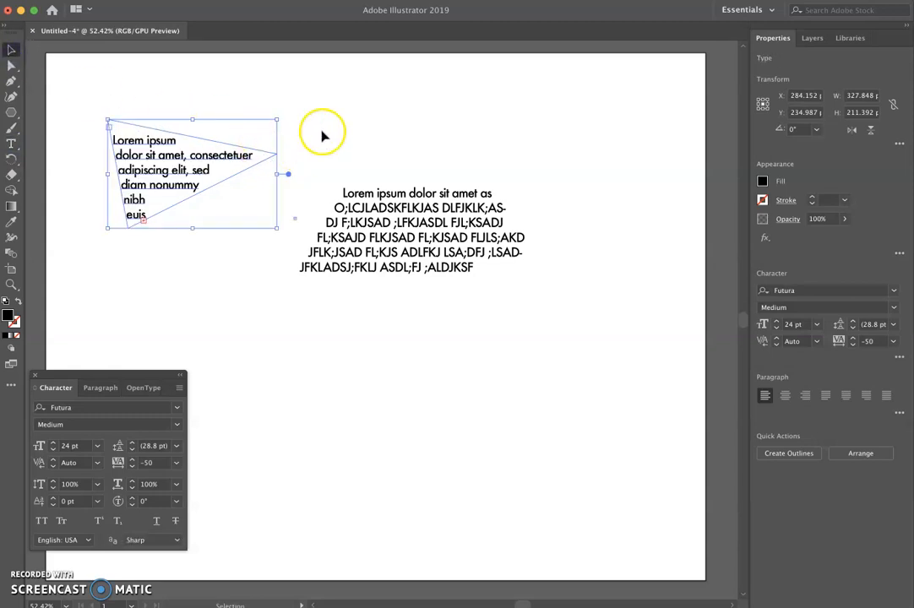
{"action": "left_click_drag", "start_coordinate": [371, 201], "coordinate": [424, 162]}
{"action": "left_click_drag", "start_coordinate": [228, 160], "coordinate": [256, 176]}
{"action": "left_click", "coordinate": [204, 105]}
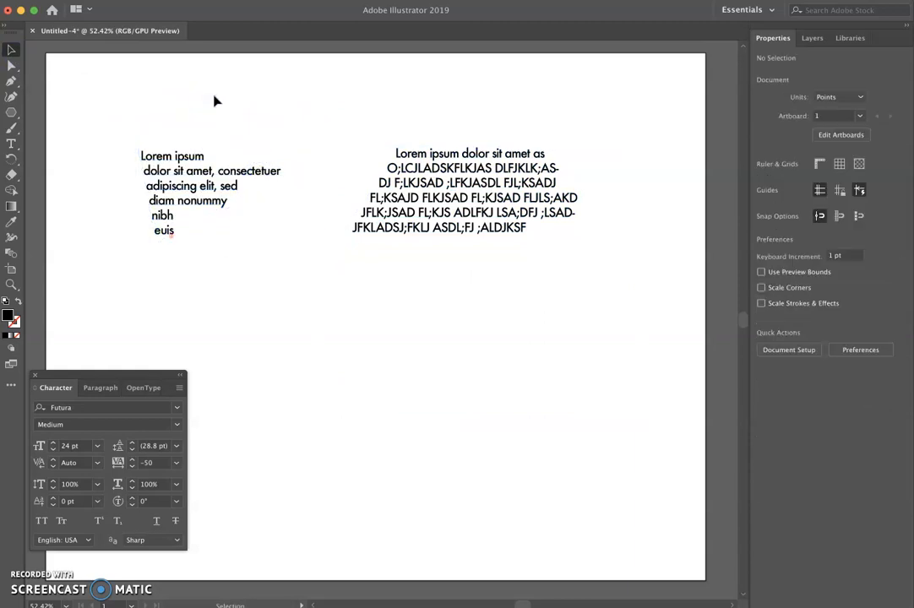
{"action": "left_click", "coordinate": [374, 232]}
{"action": "left_click_drag", "start_coordinate": [374, 232], "coordinate": [368, 236]}
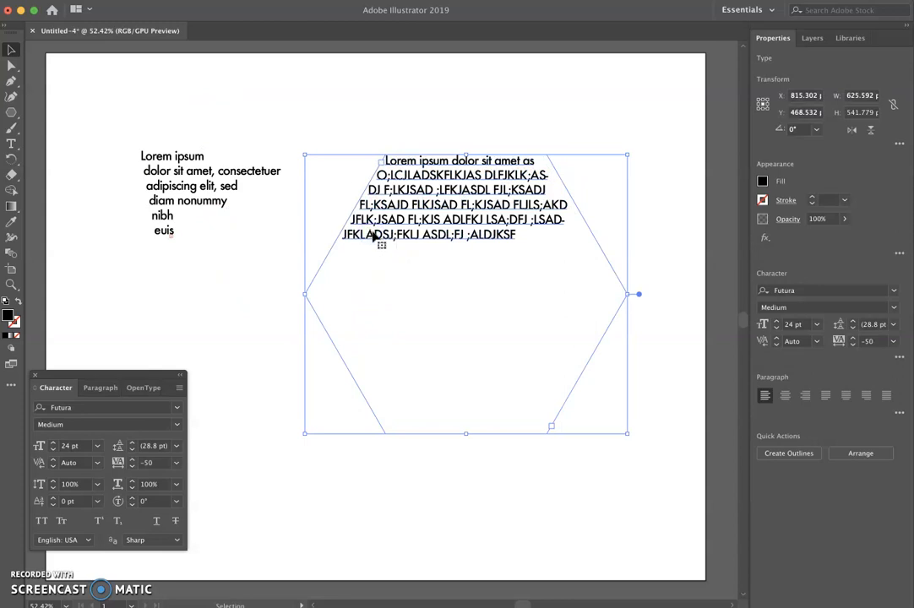